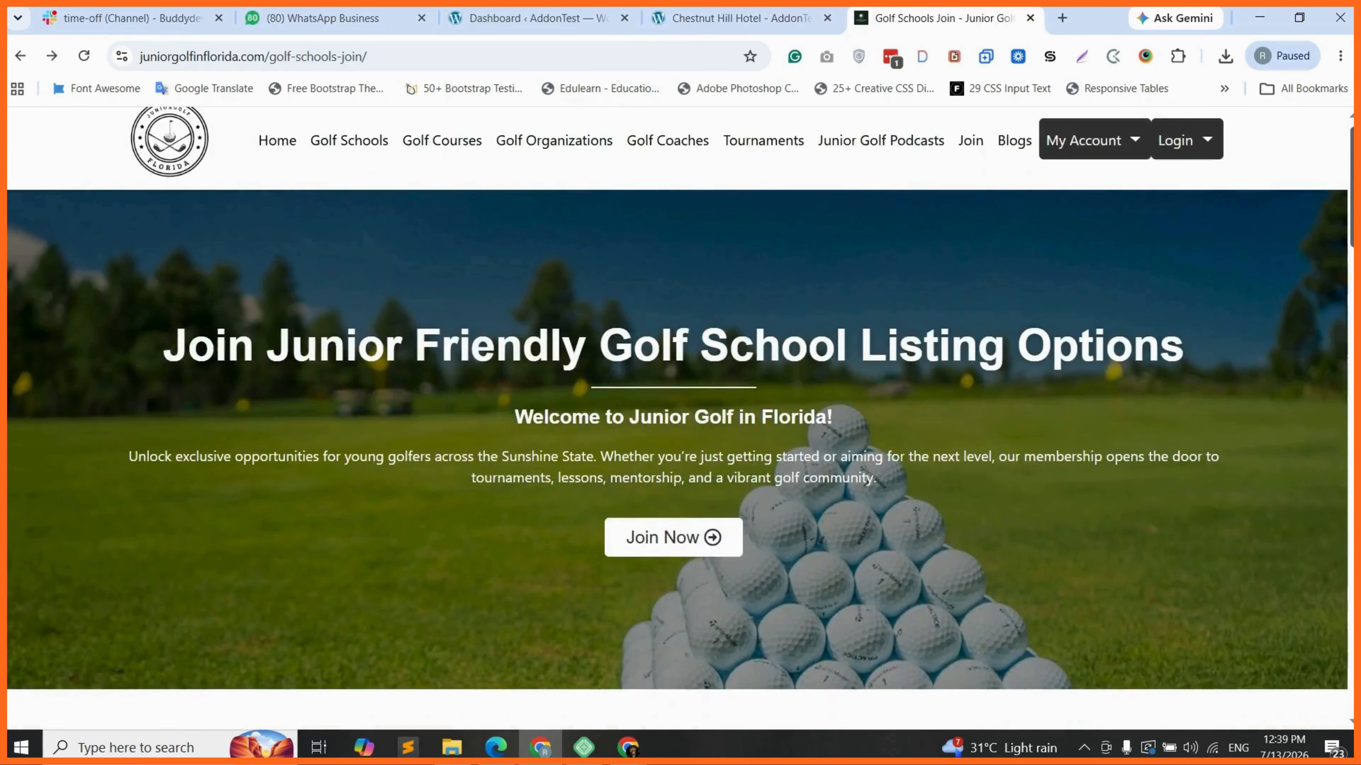
Review the Free and Premier listing tiers on the golf school join page
scroll(681, 418, down, 5)
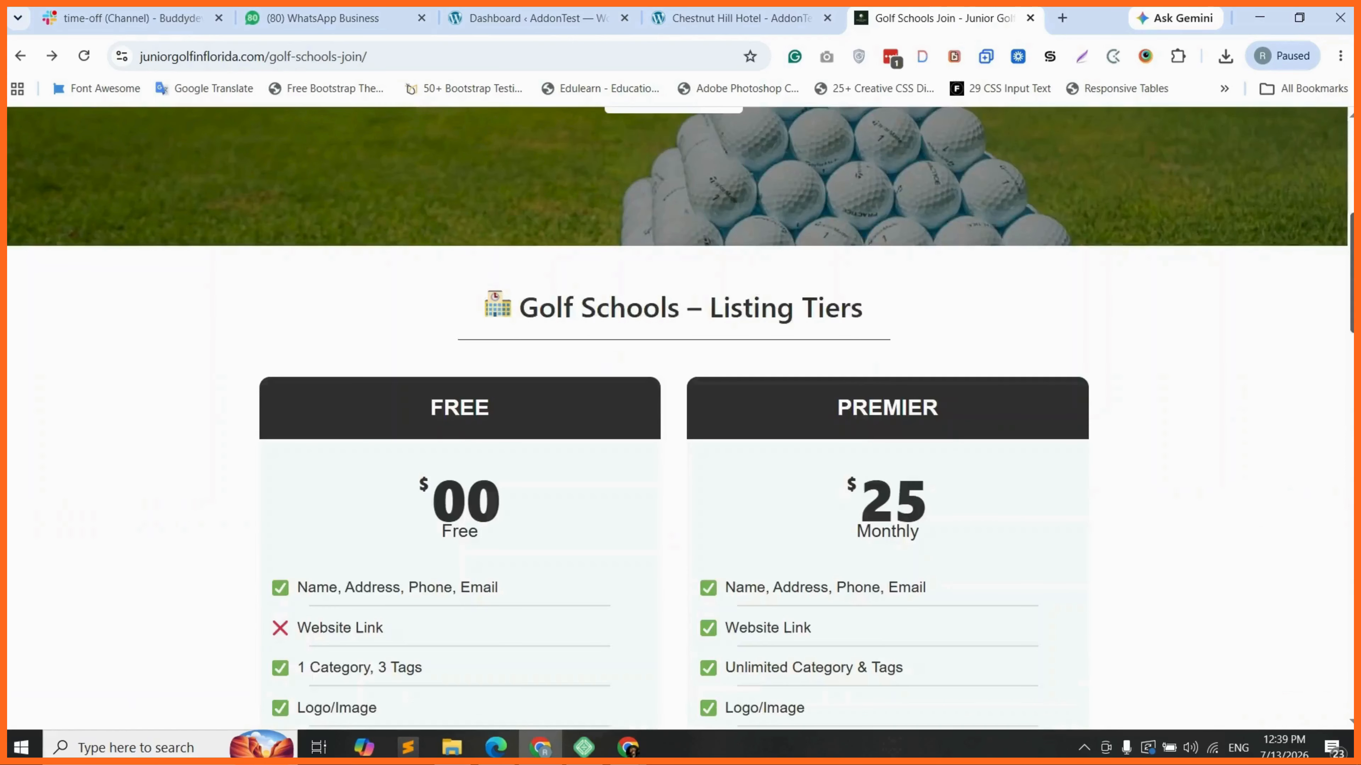
scroll(680, 418, down, 5)
scroll(680, 418, up, 3)
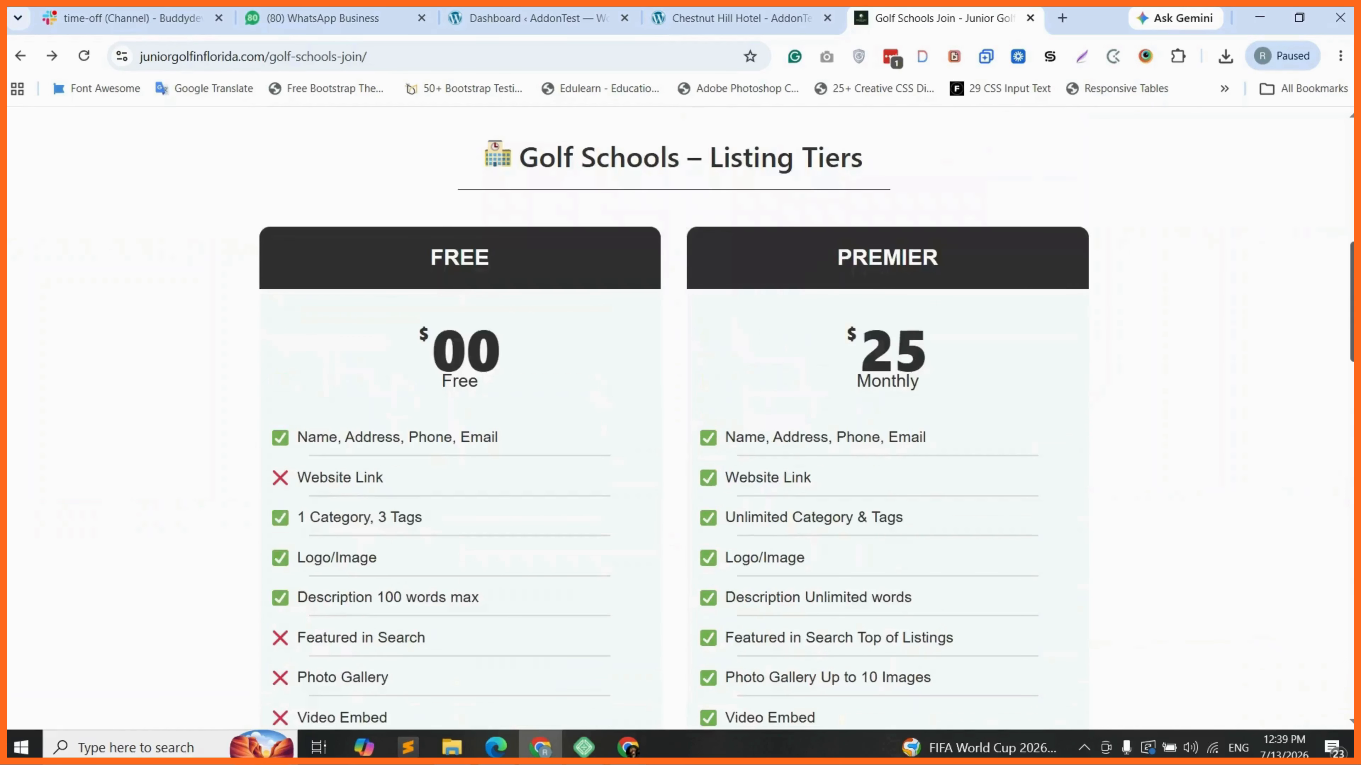
scroll(359, 267, down, 1)
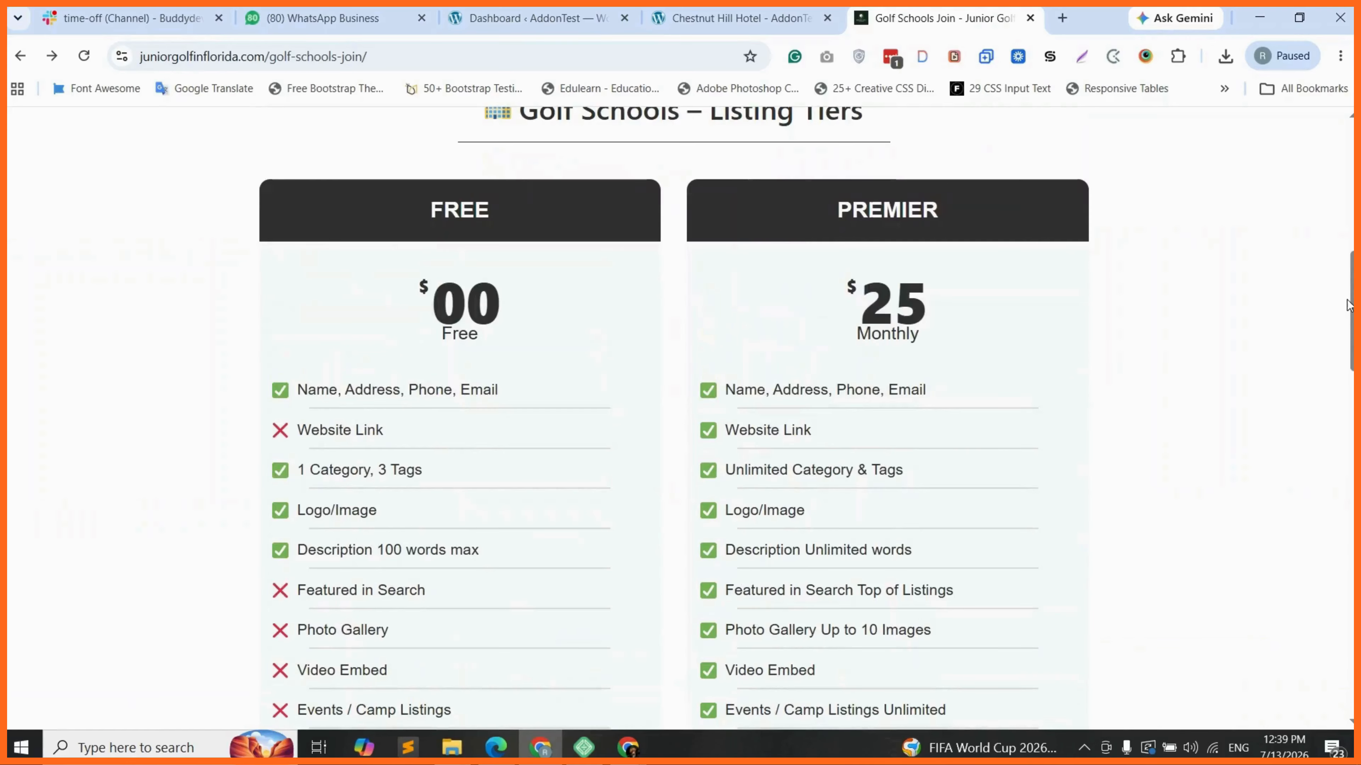
scroll(494, 518, down, 9)
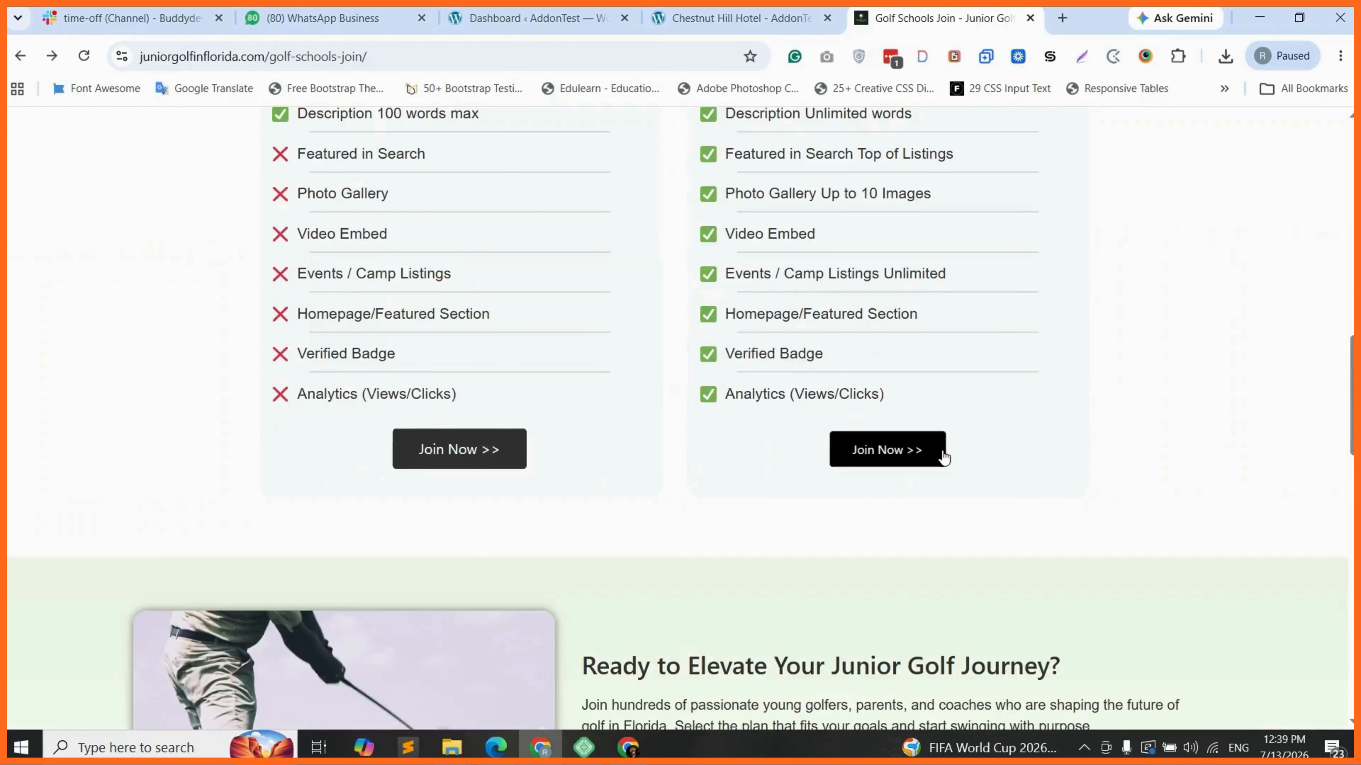
Open the Add Listing form of the BuddyDirectory test site in a new browser tab to check its package choice
click(712, 16)
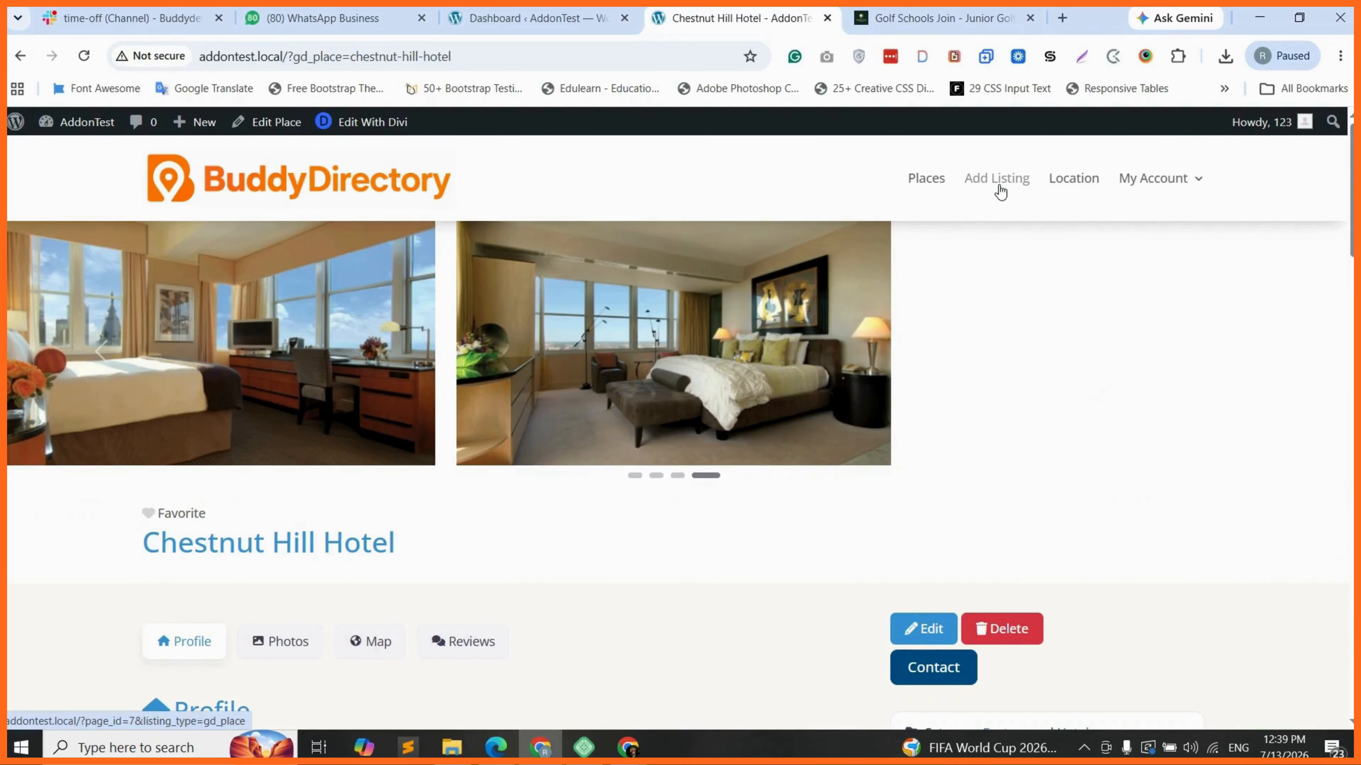
click(1033, 212)
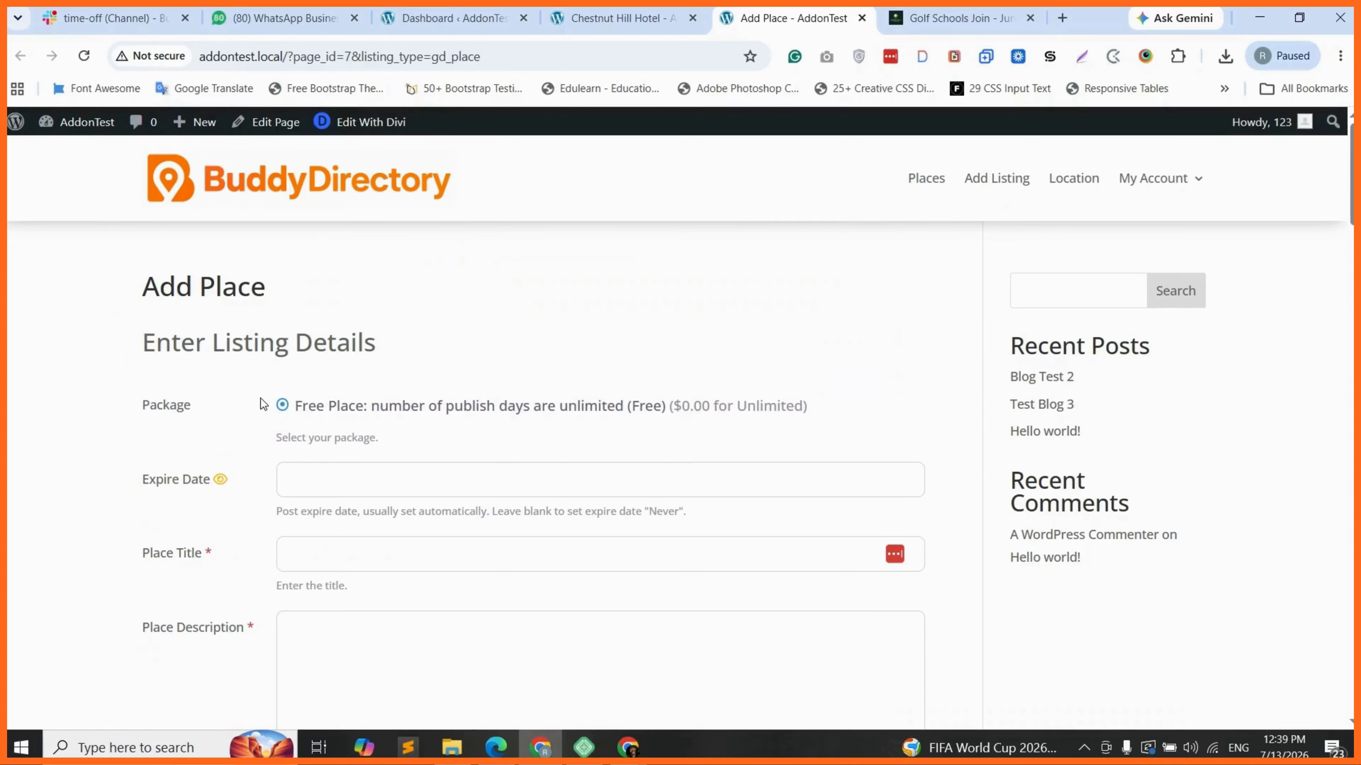
Examine the golf school join page again, from its hero banner to the Free and Premier pricing tables
click(986, 8)
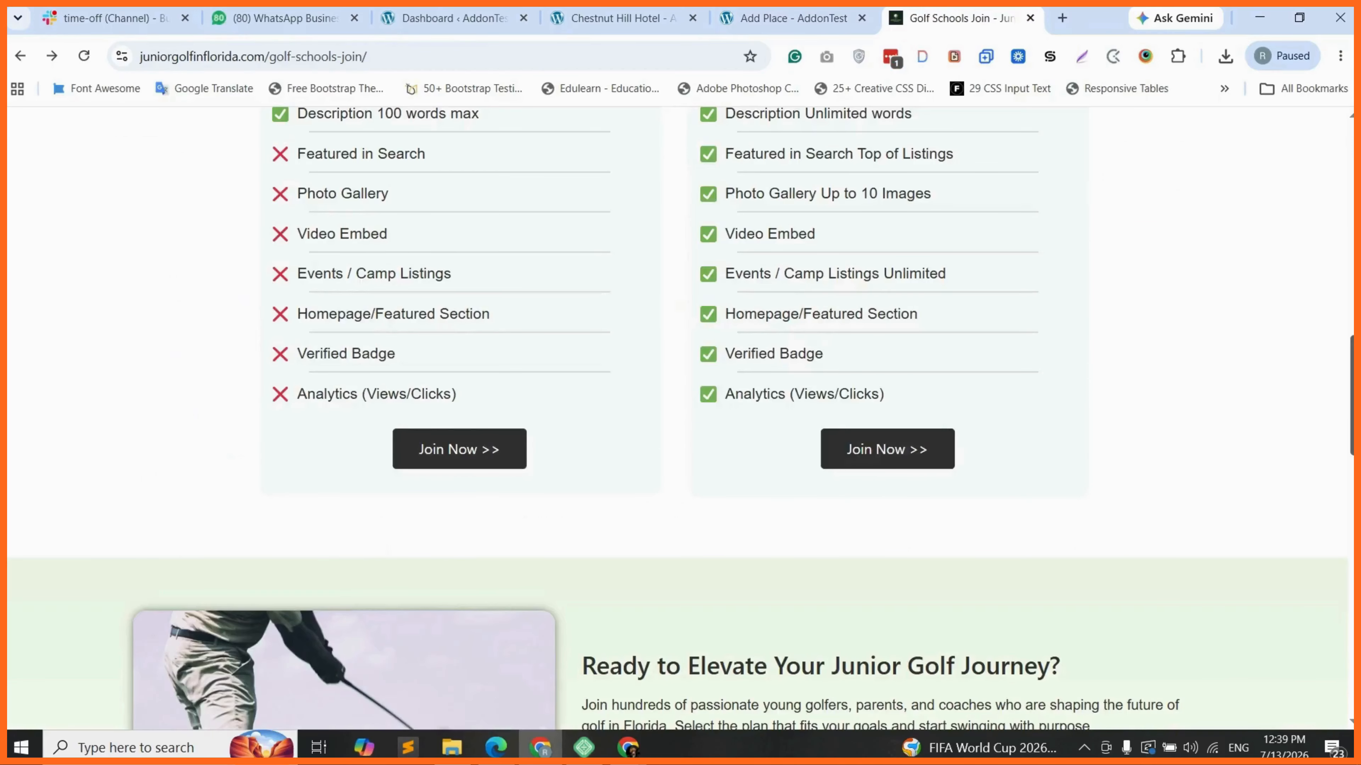
scroll(678, 419, down, 8)
scroll(677, 418, up, 11)
scroll(677, 418, up, 8)
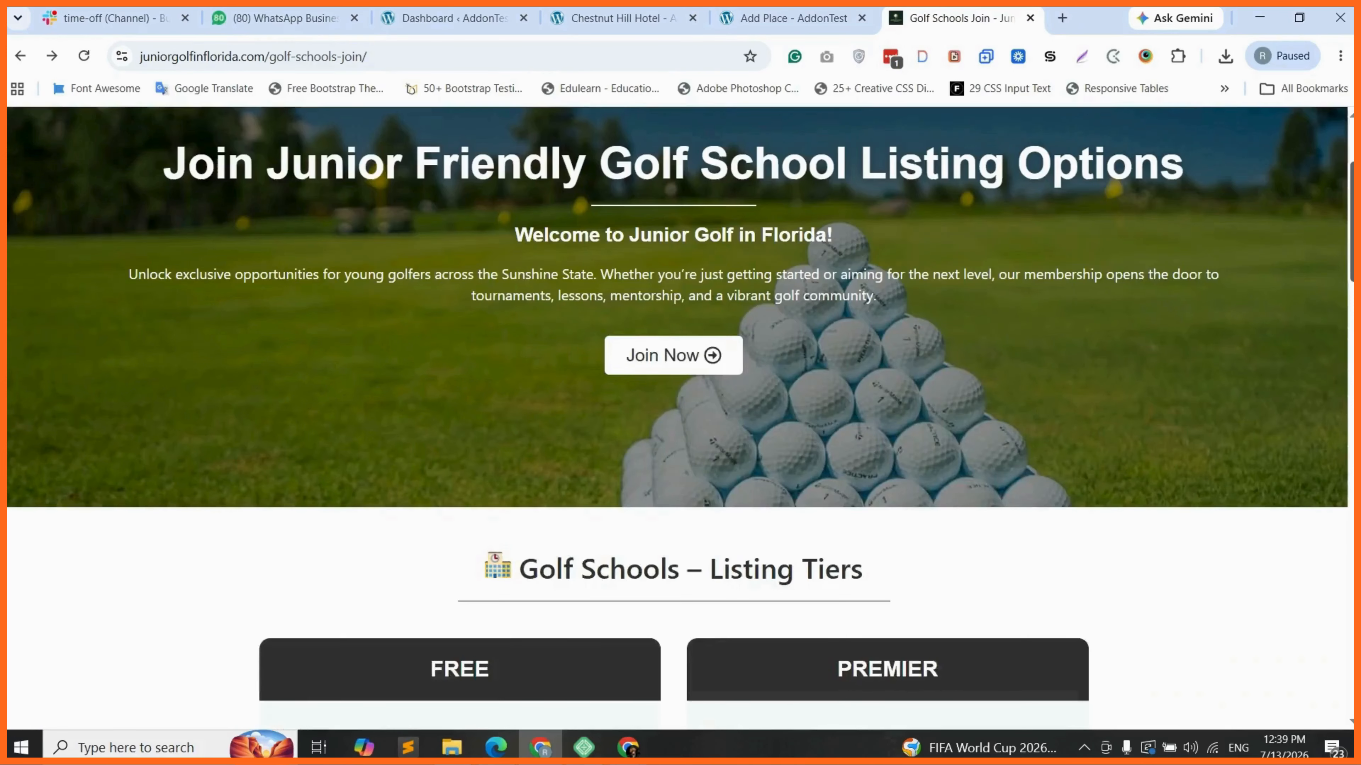
scroll(678, 418, up, 3)
scroll(677, 418, down, 2)
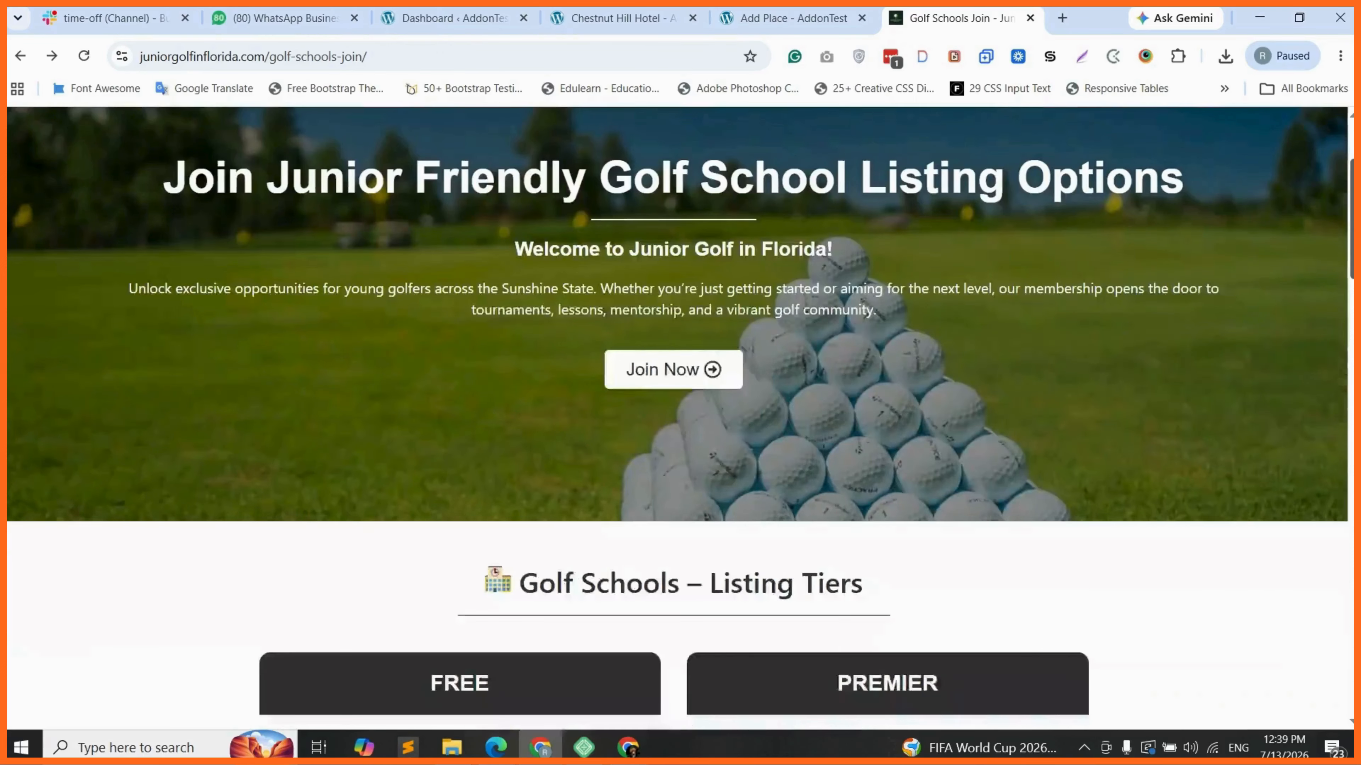
scroll(677, 418, up, 1)
scroll(677, 418, down, 1)
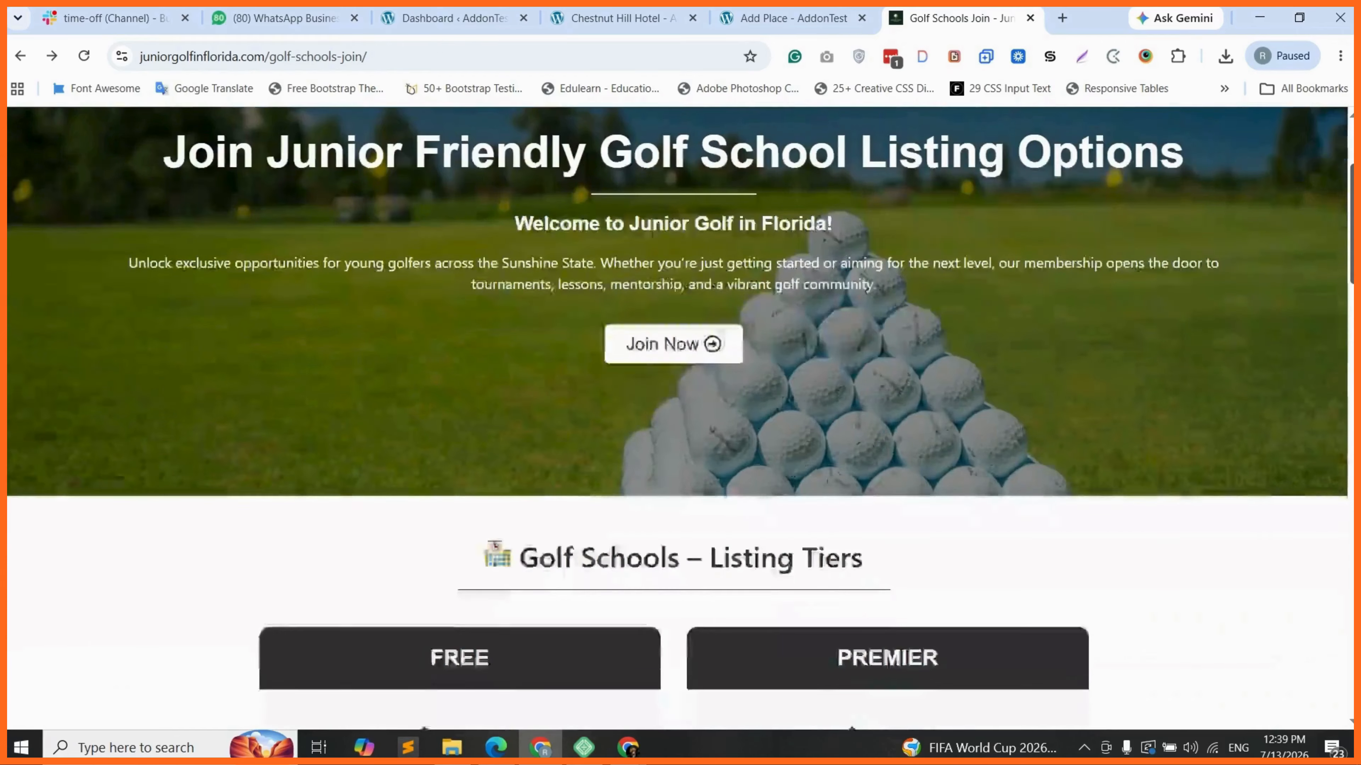
scroll(677, 418, down, 5)
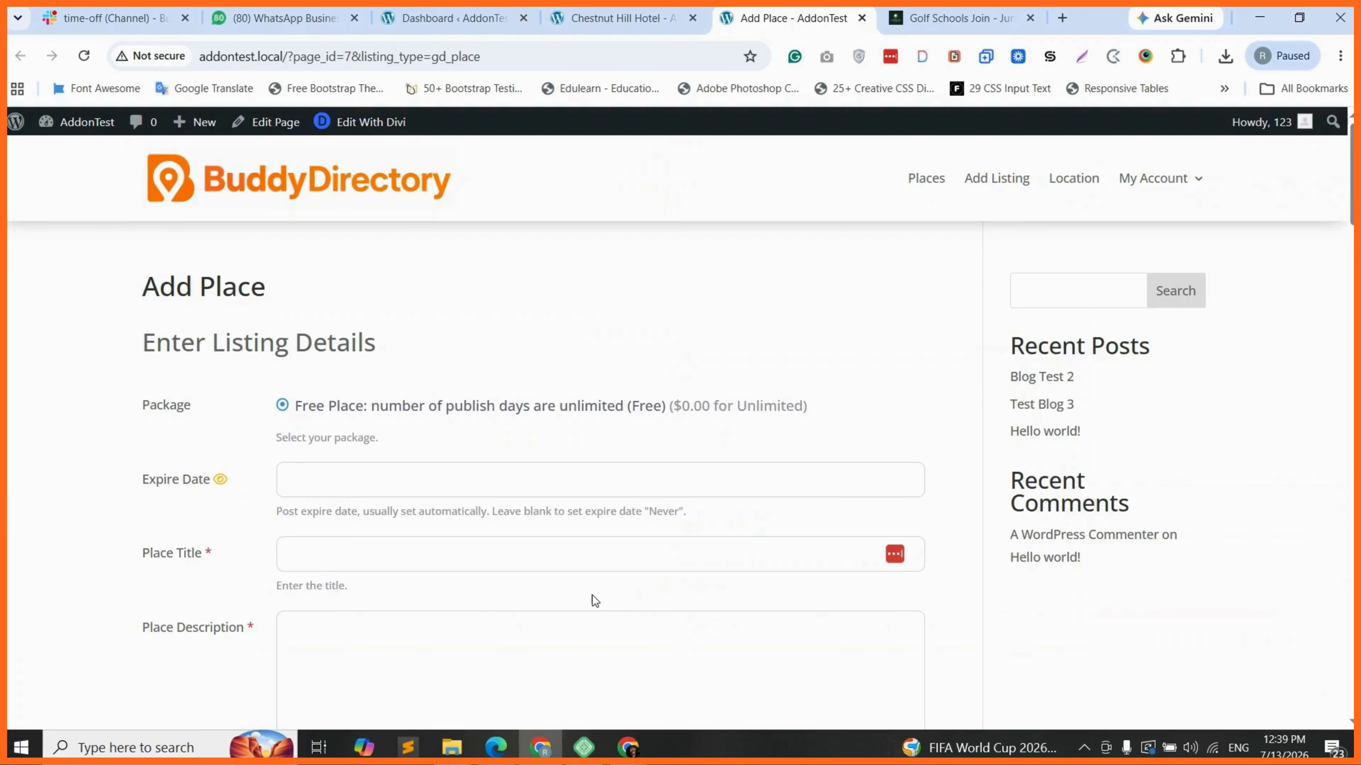
Create a new page from the AddonTest WordPress dashboard and title it "Join"
click(461, 16)
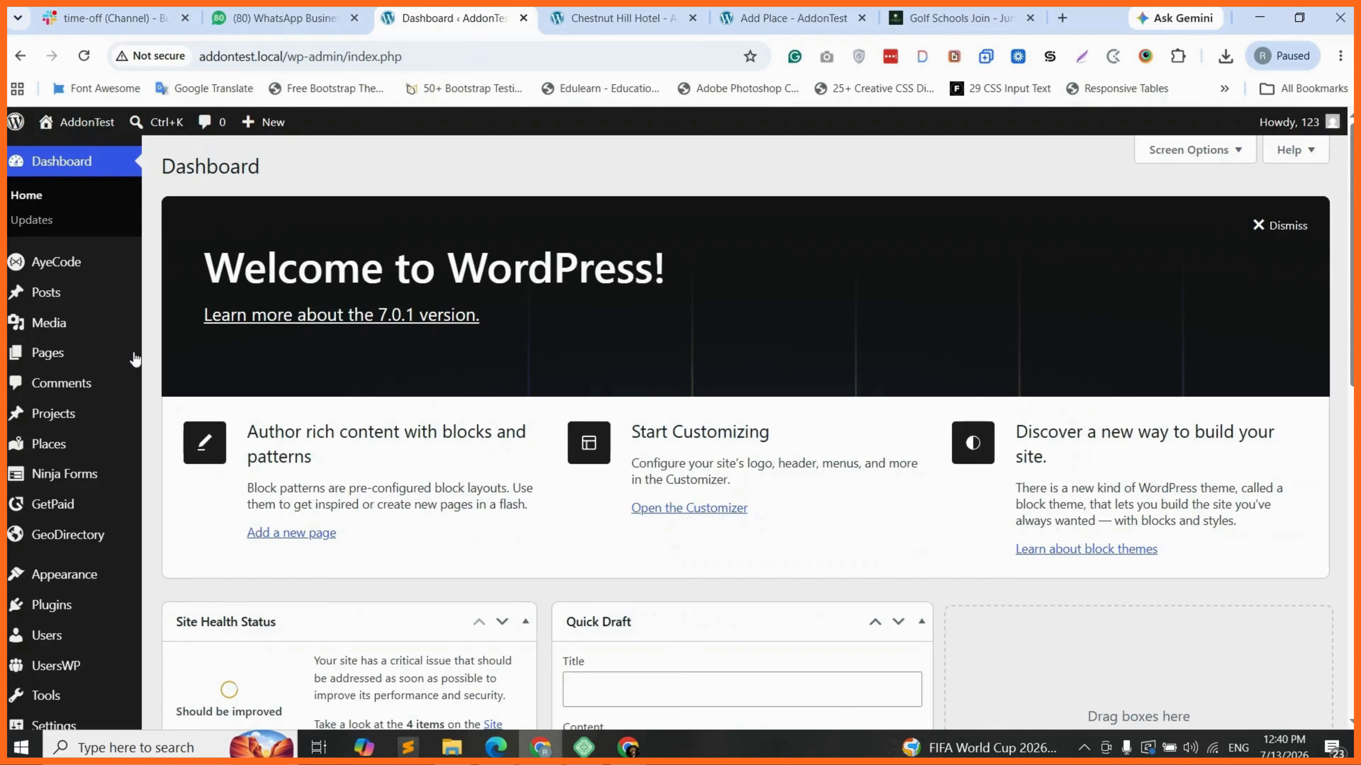
mouse_move(116, 360)
click(194, 384)
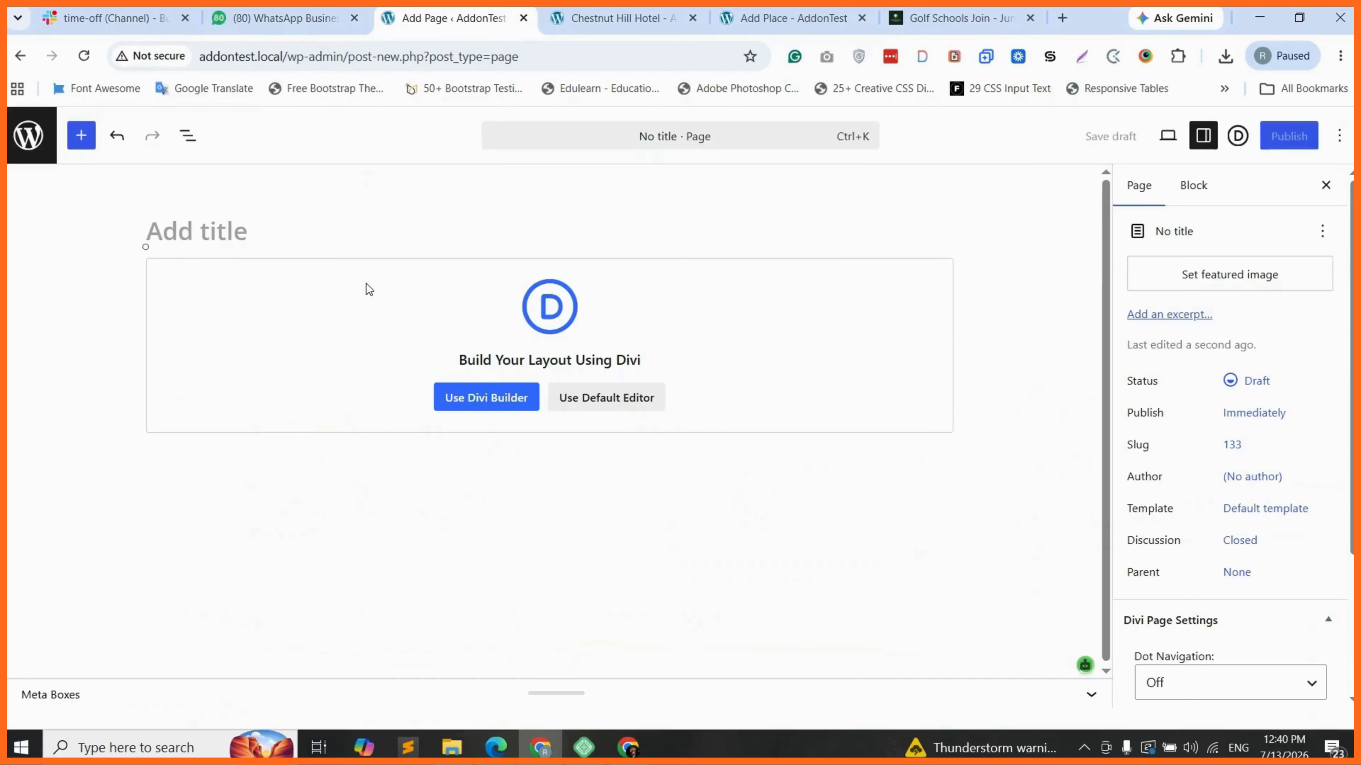
text(JOi)
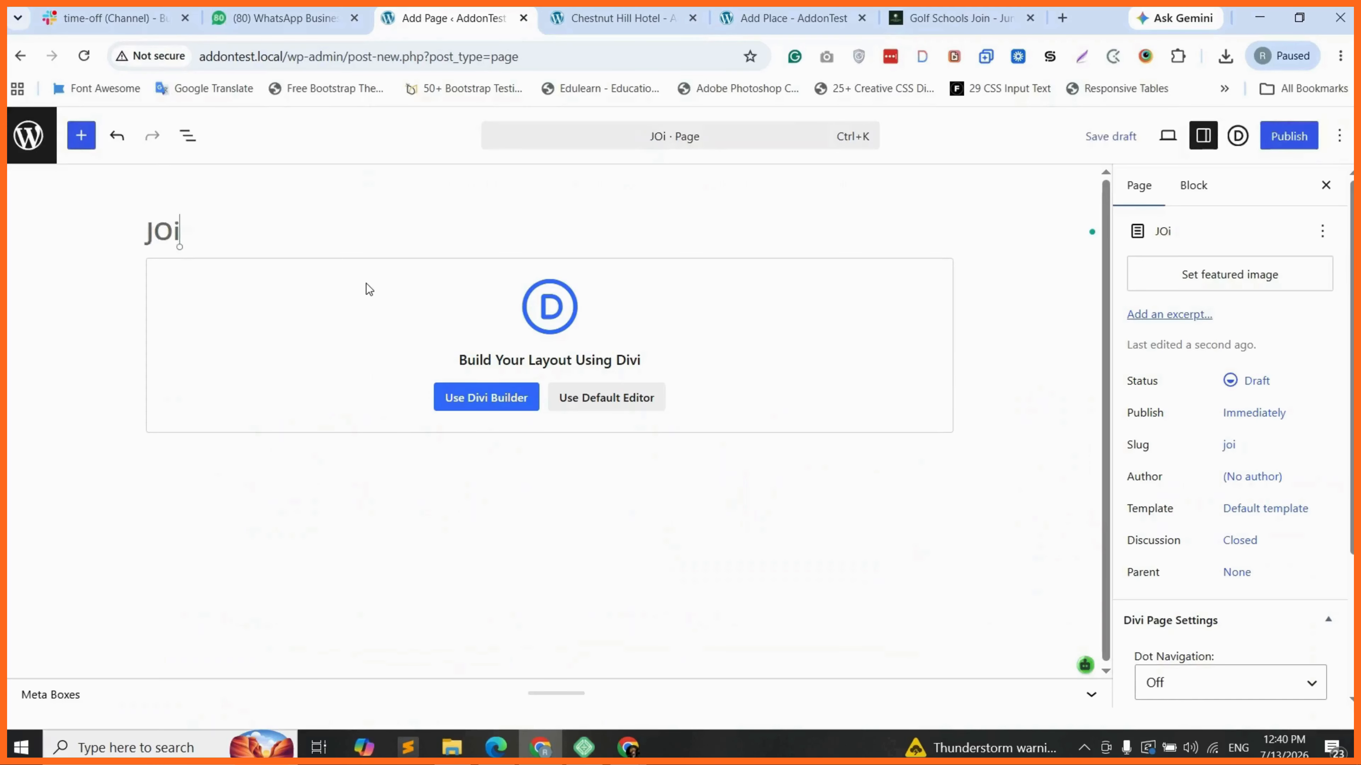
key(BackSpace)
key(BackSpace)
key(BackSpace)
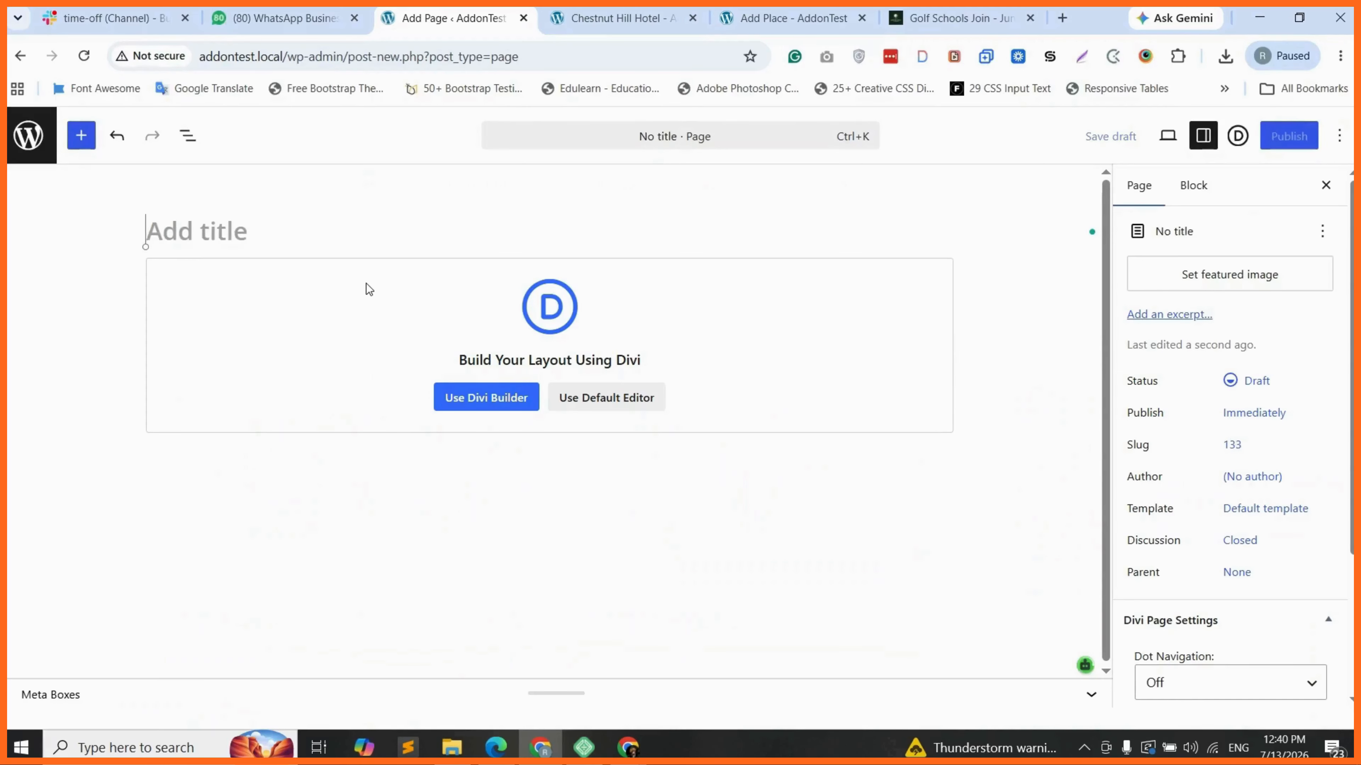
text(oin)
key(ctrl+a)
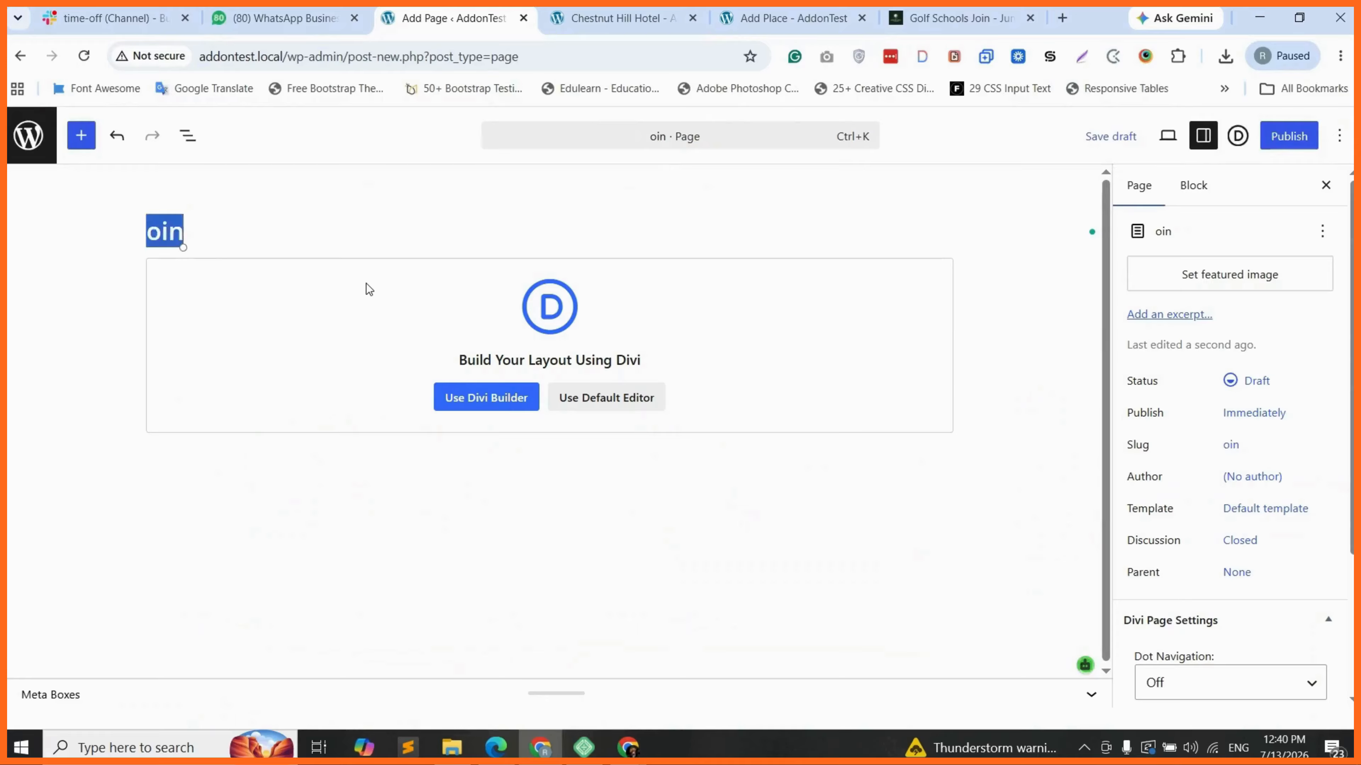
text(Join)
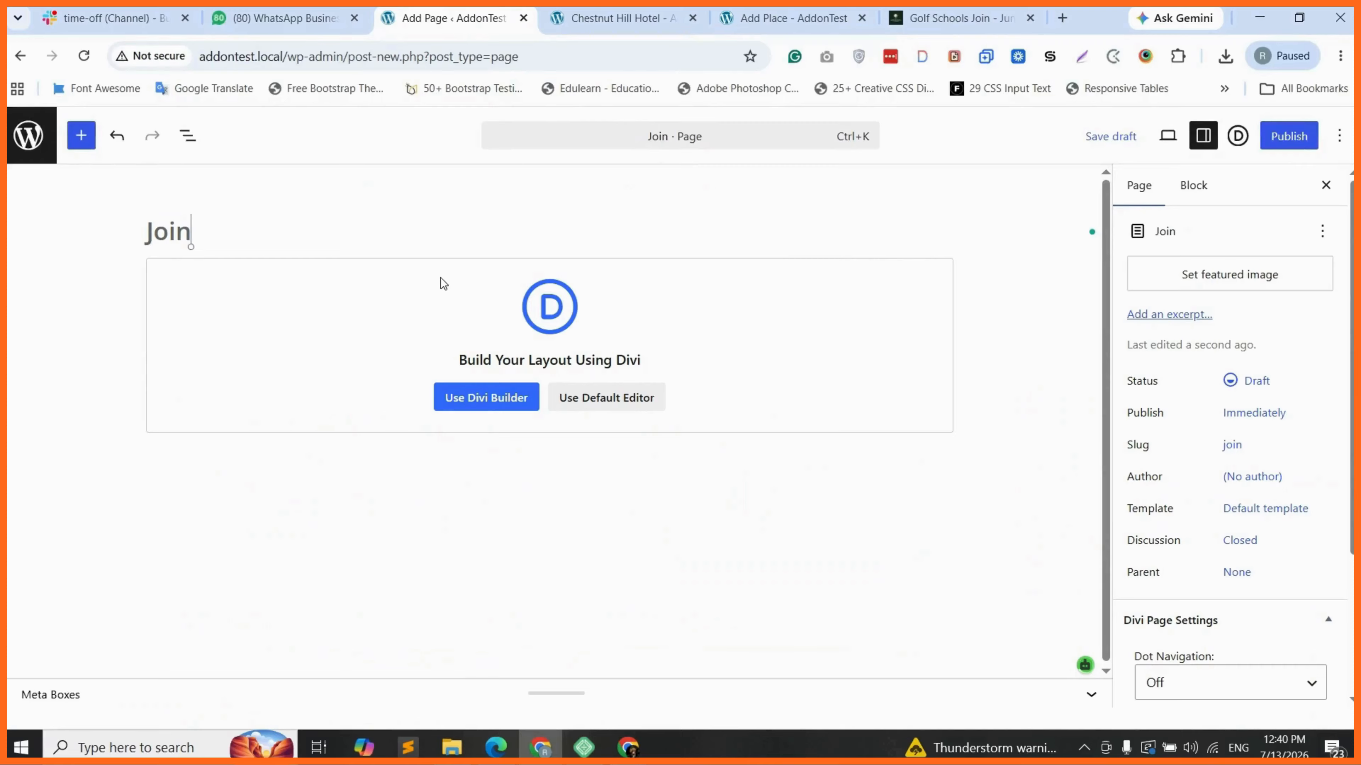
Publish the Join page and open it for editing in the Divi Builder
click(1300, 140)
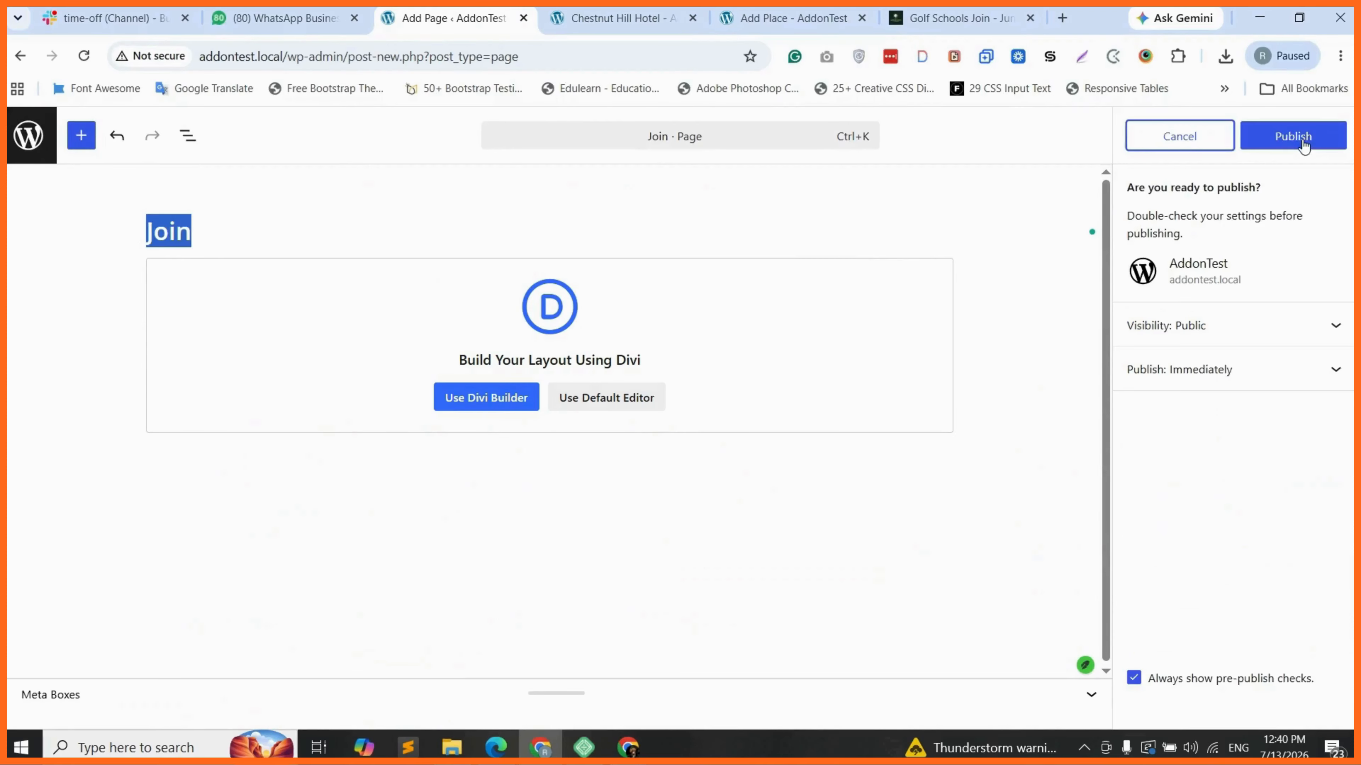
click(1302, 140)
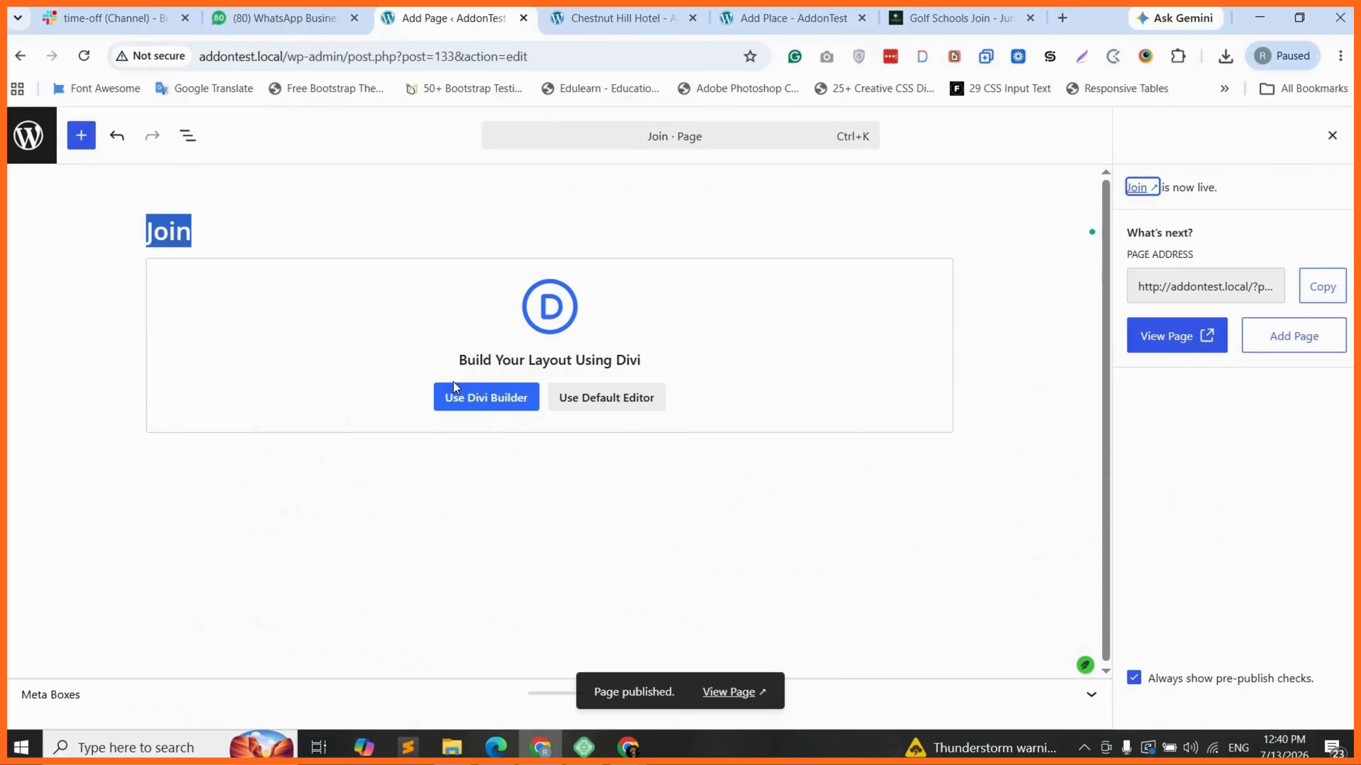
click(493, 406)
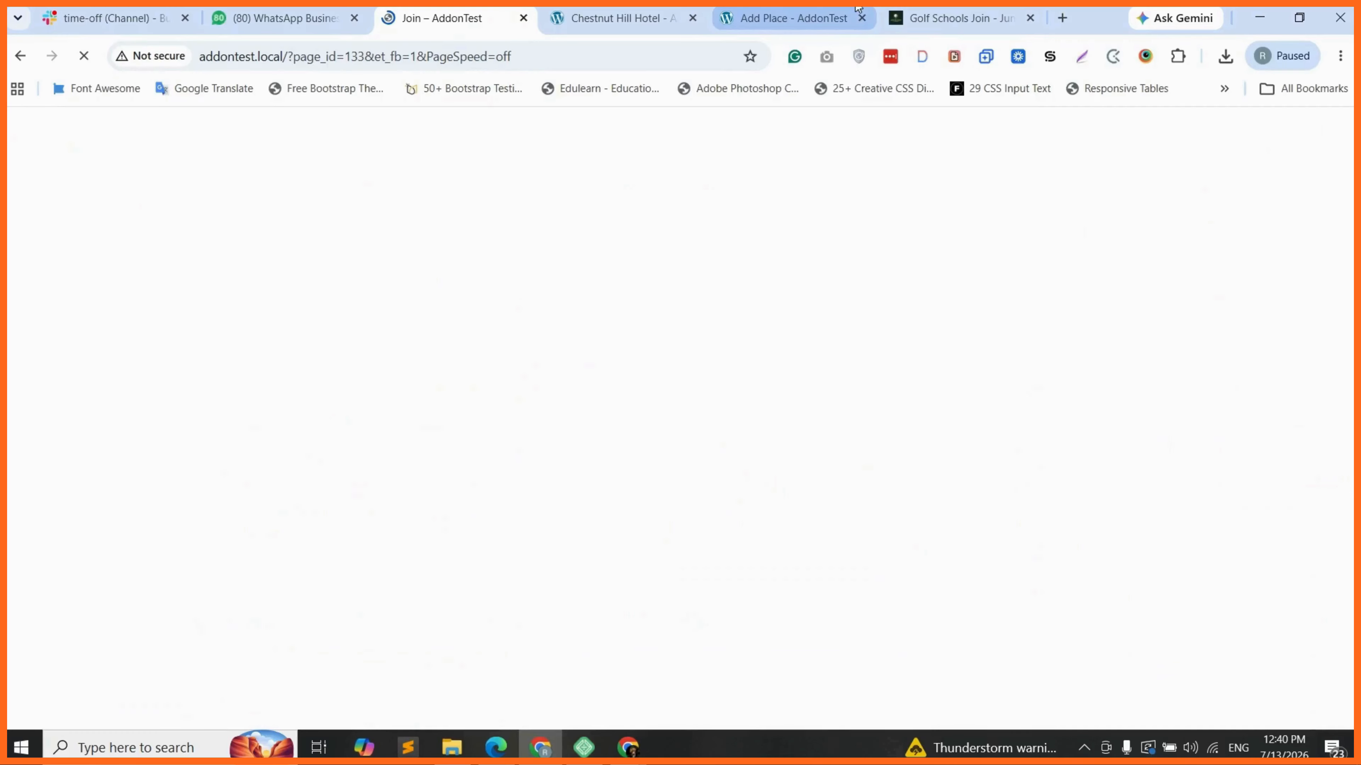
Check the hero banner and section layout of the golf school join page as a design reference
click(953, 17)
scroll(677, 418, up, 15)
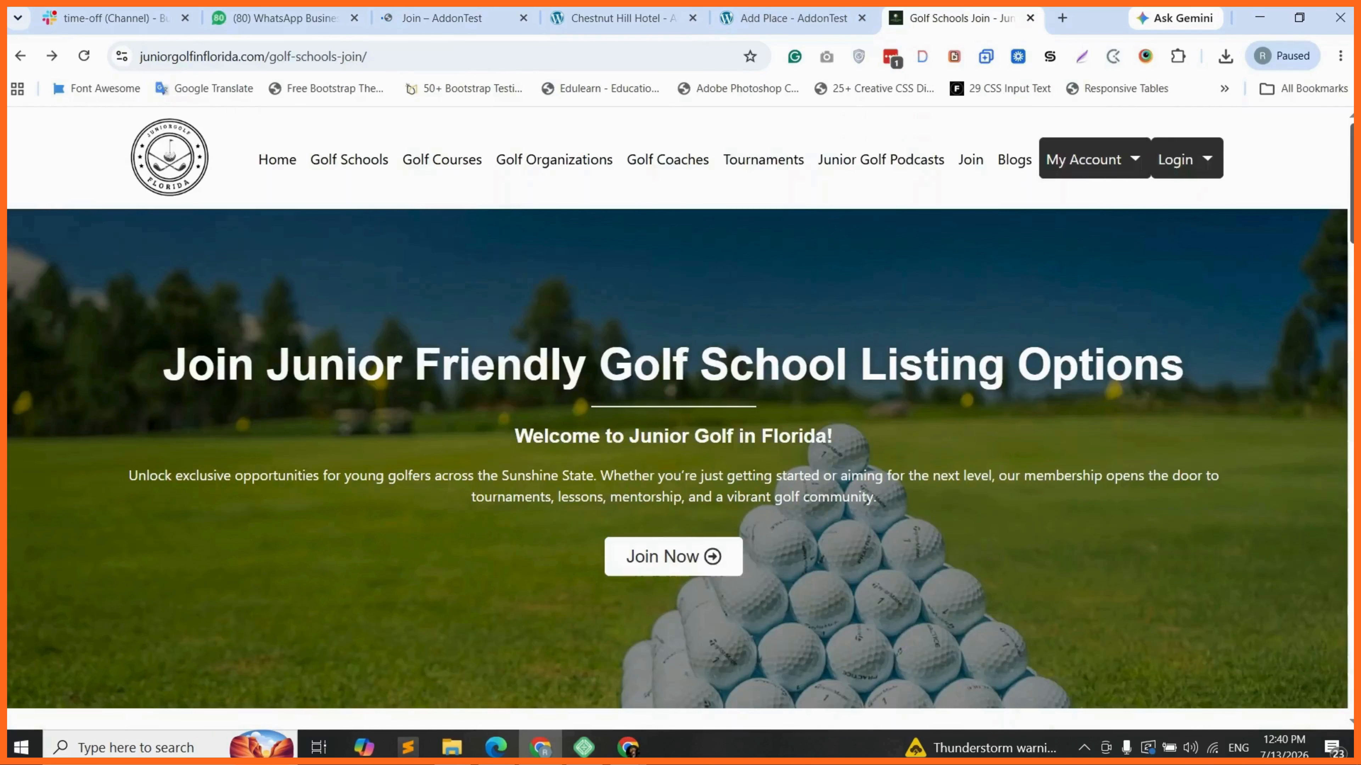
scroll(677, 418, down, 3)
scroll(677, 418, down, 10)
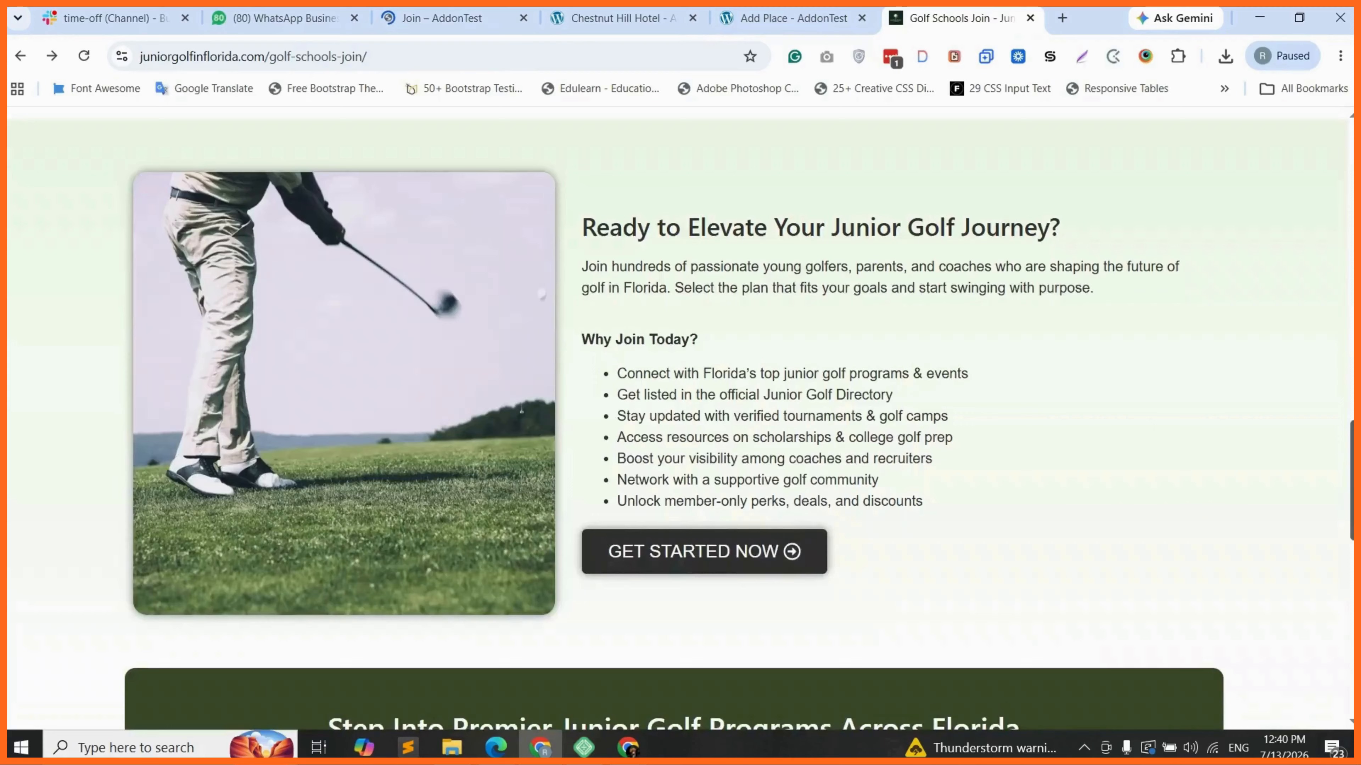
scroll(677, 418, up, 10)
scroll(677, 418, up, 4)
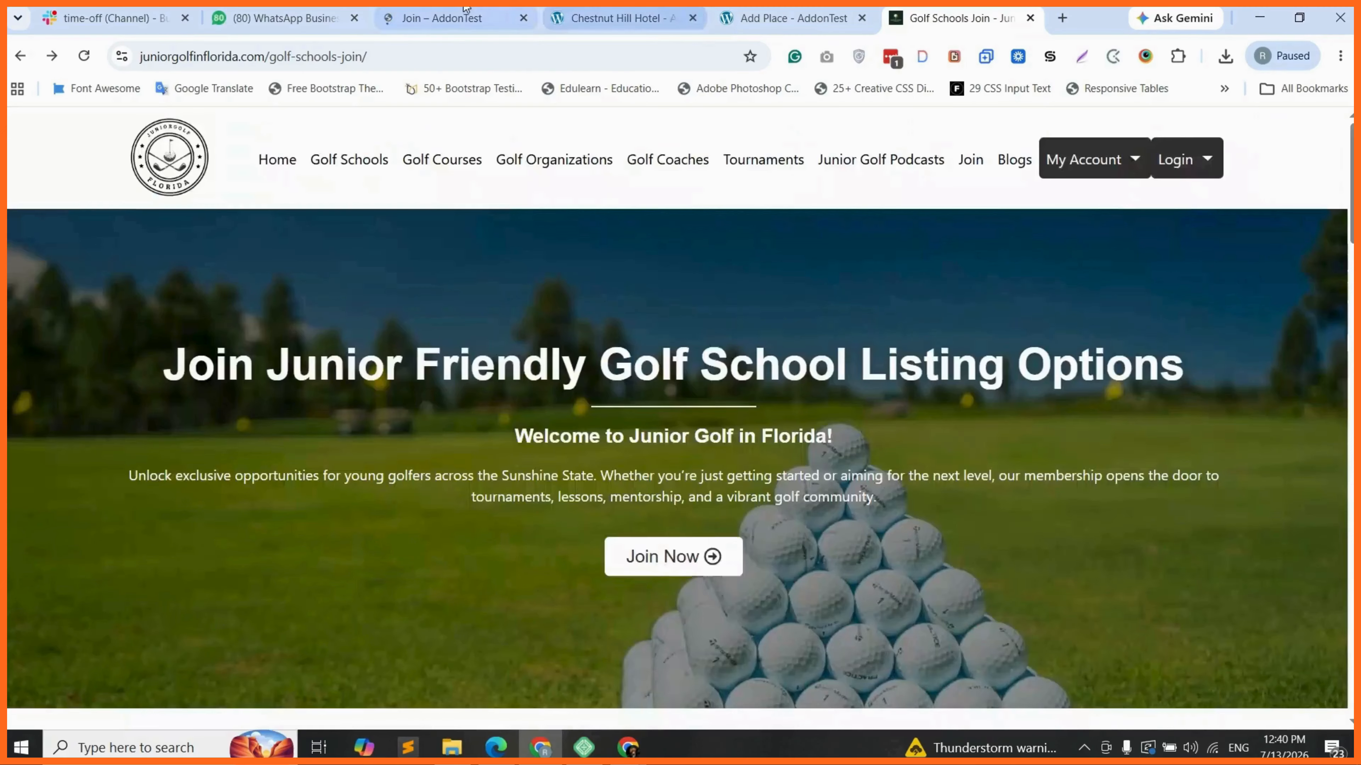
Insert a single-column flex row into the empty section of the Join page in the Divi Builder
click(465, 11)
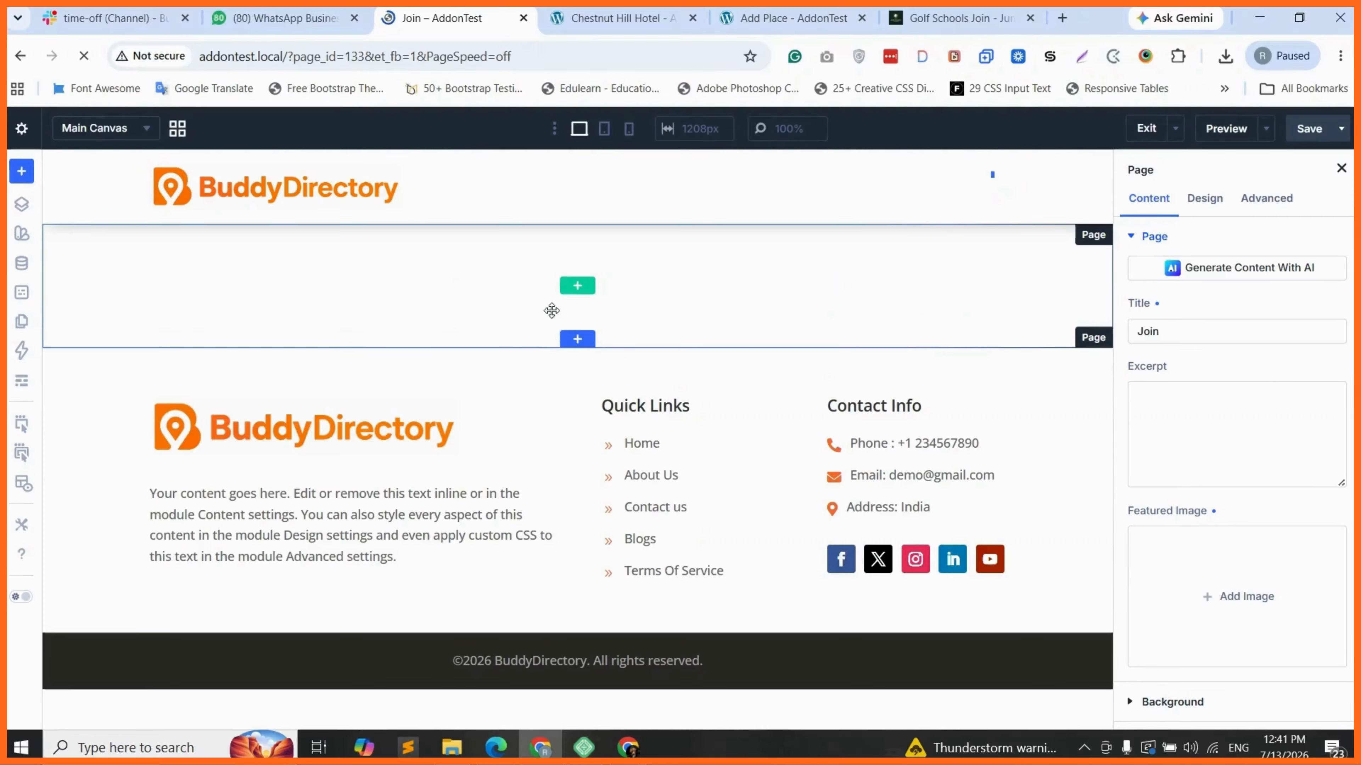
click(577, 287)
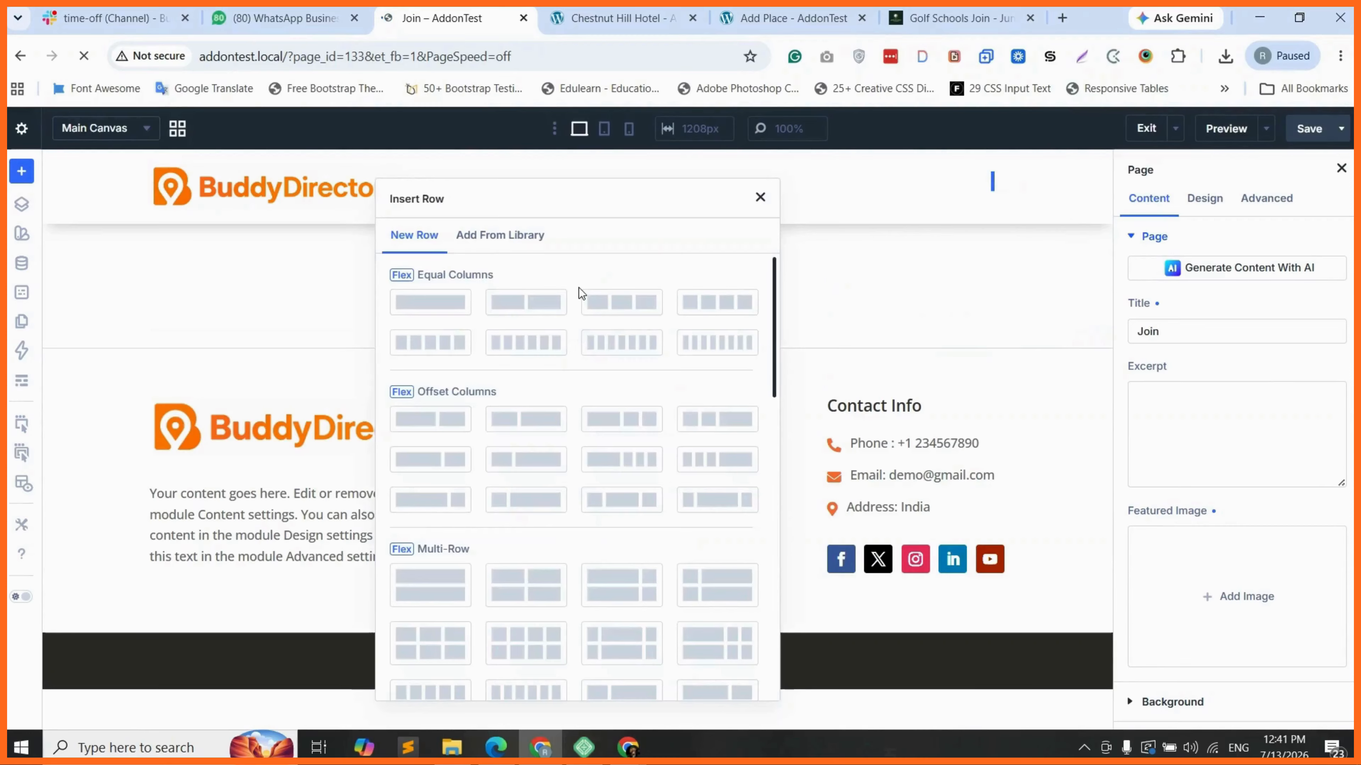
click(444, 302)
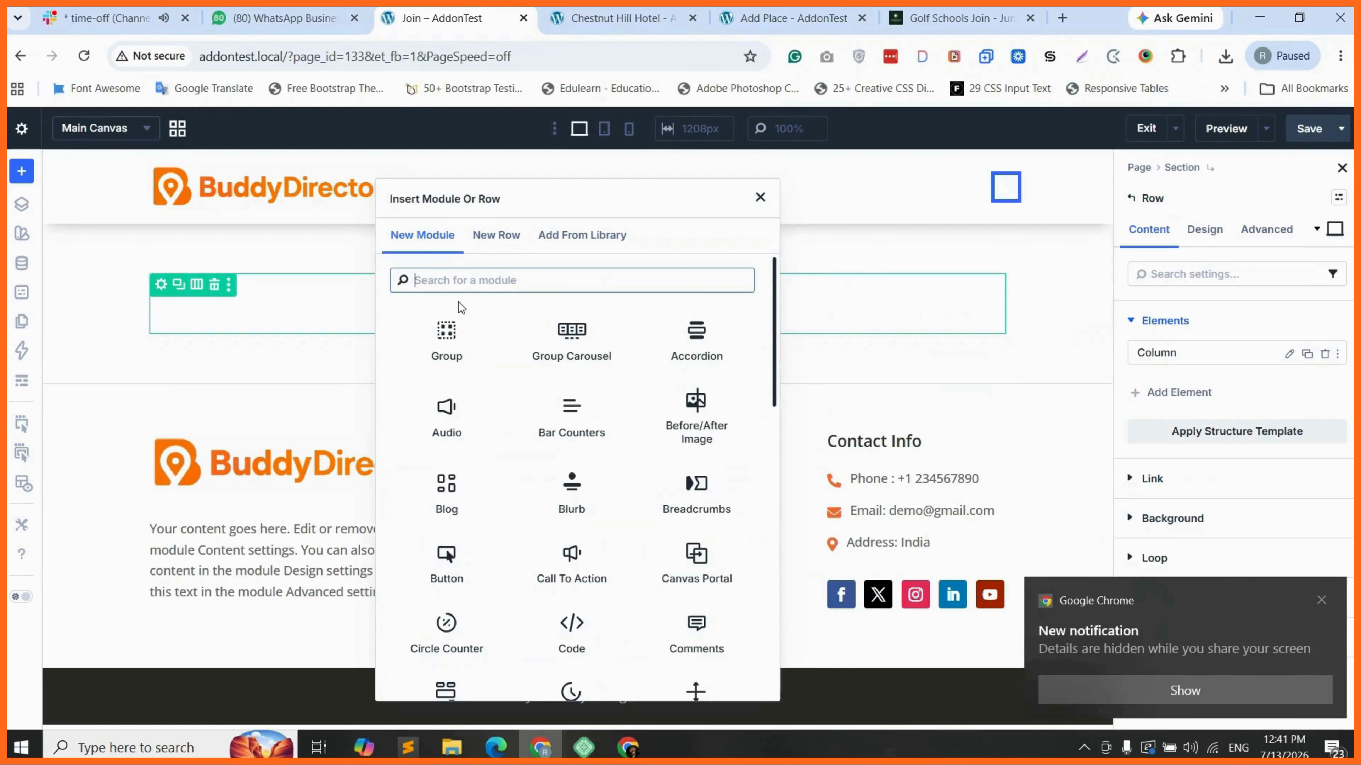
mouse_move(630, 750)
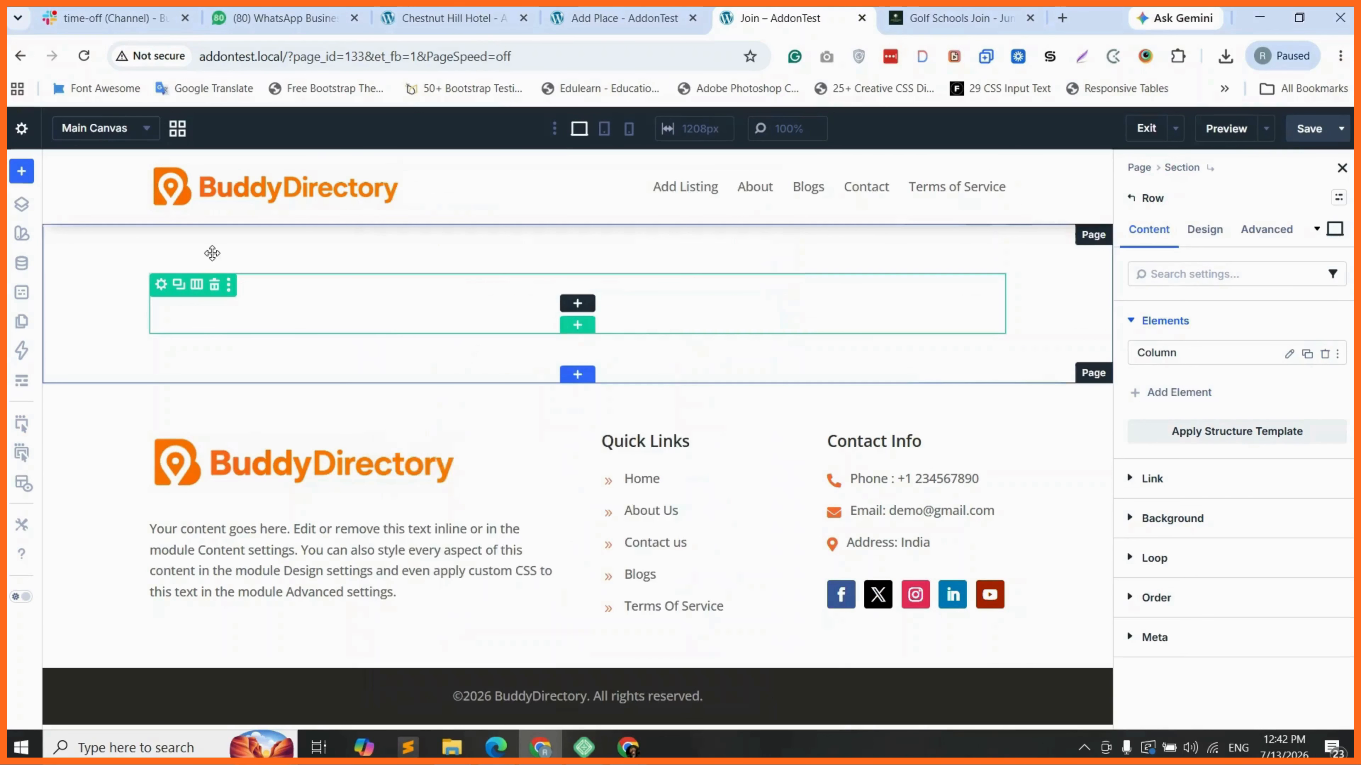
Show the page's layer structure and give the section the coastal village sunset photo from the media library as background image
click(22, 204)
click(133, 307)
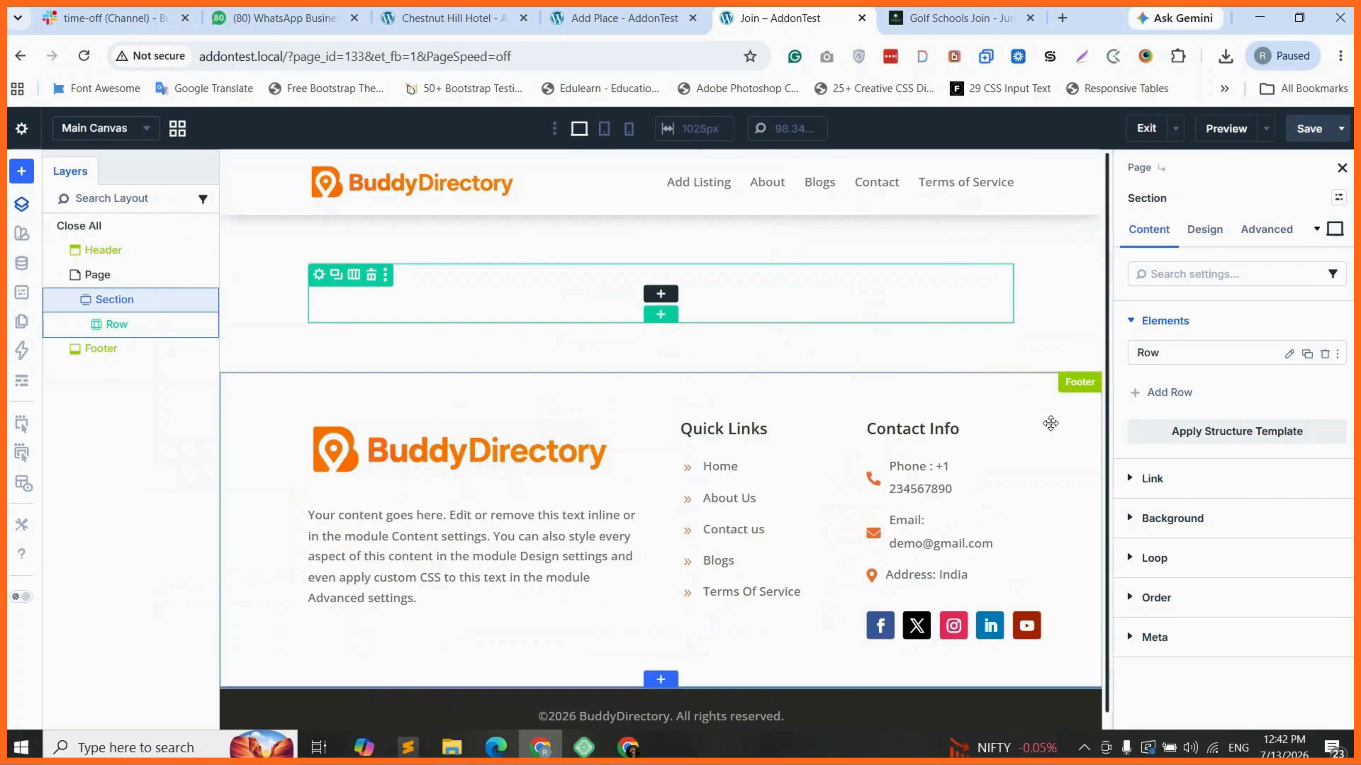
key(ctrl+Tab)
key(ctrl+shift+Tab)
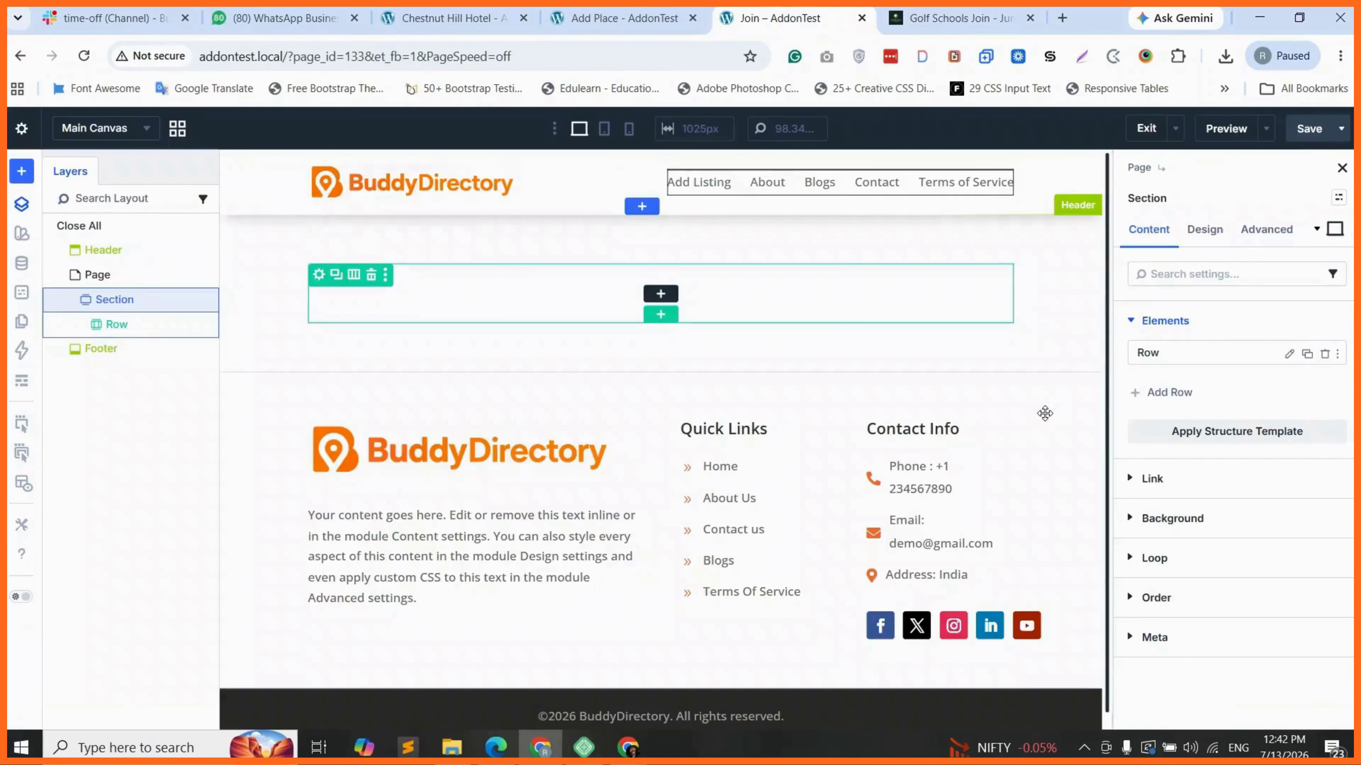
click(1151, 518)
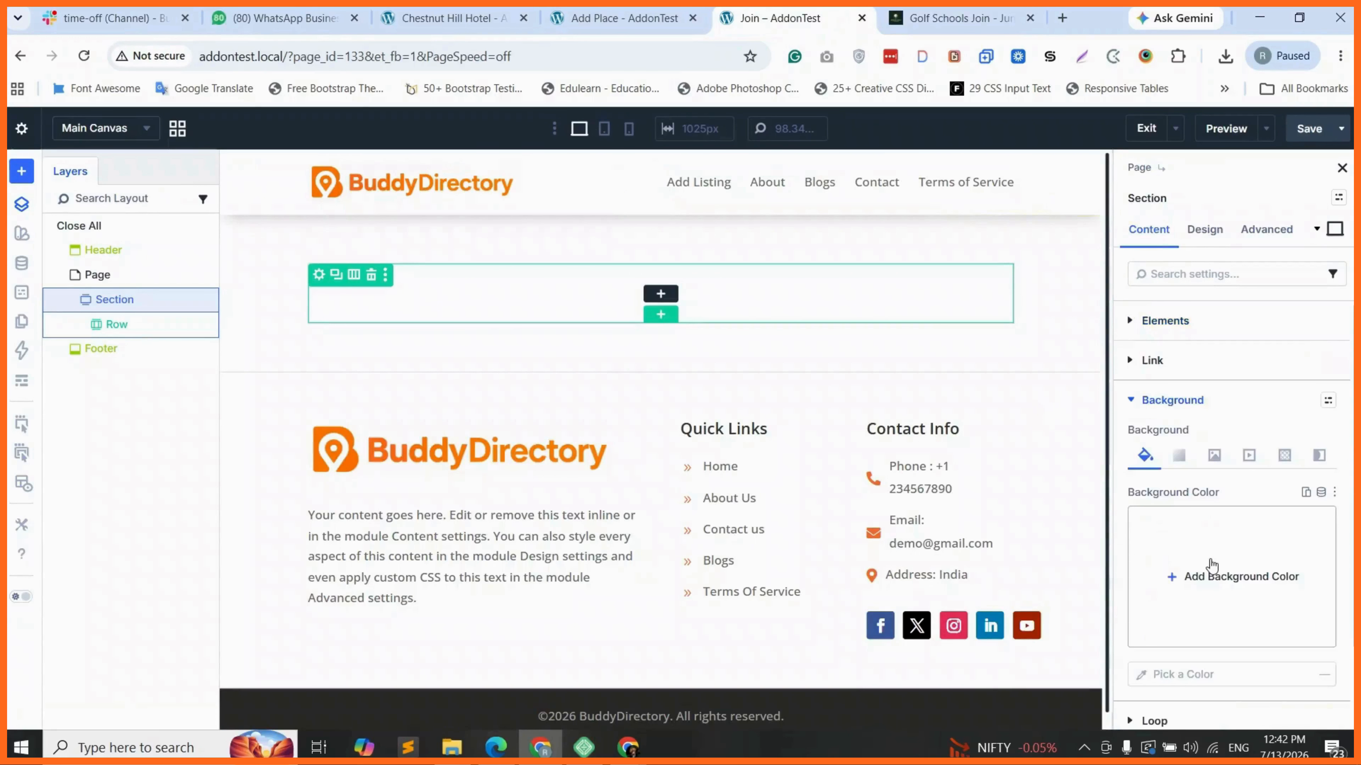
click(1214, 455)
click(1220, 569)
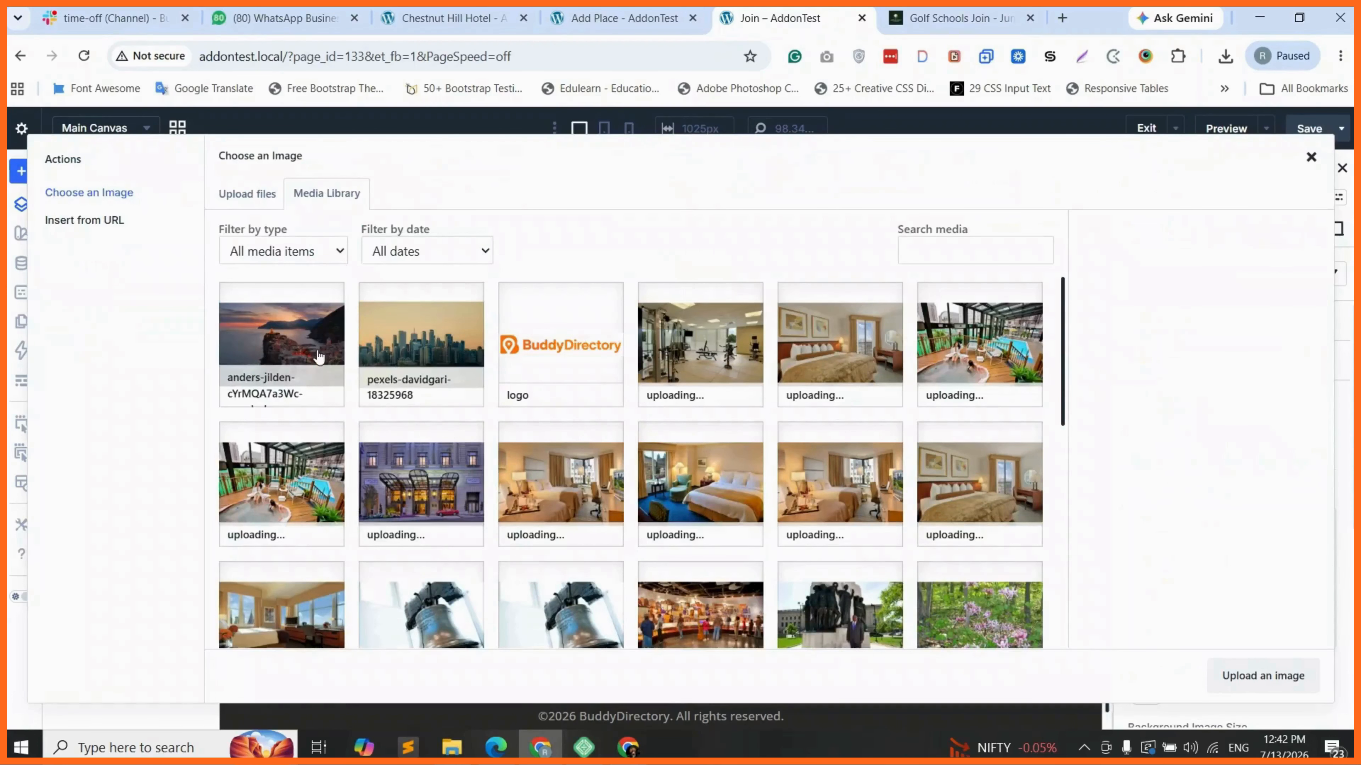
click(318, 355)
click(1262, 675)
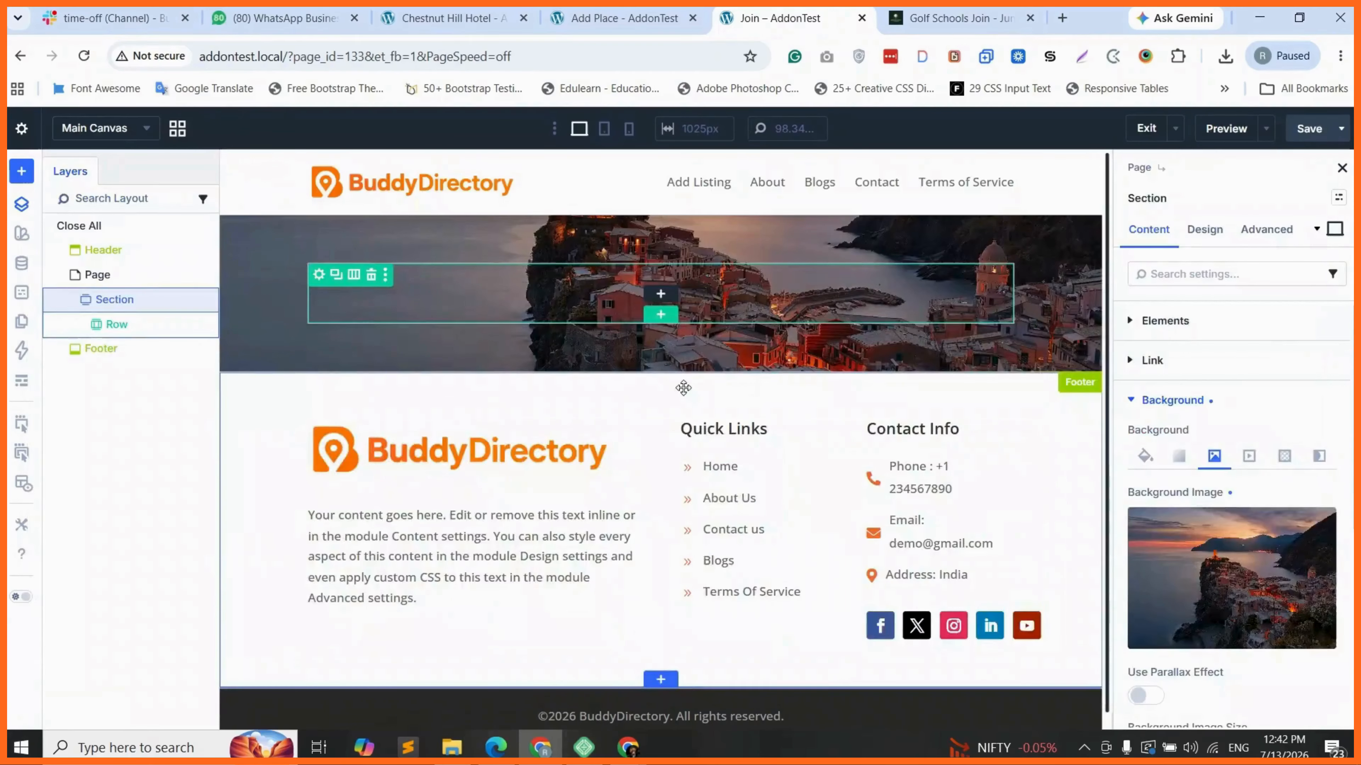
Add a Heading module to the row inside the section with the background image
click(660, 305)
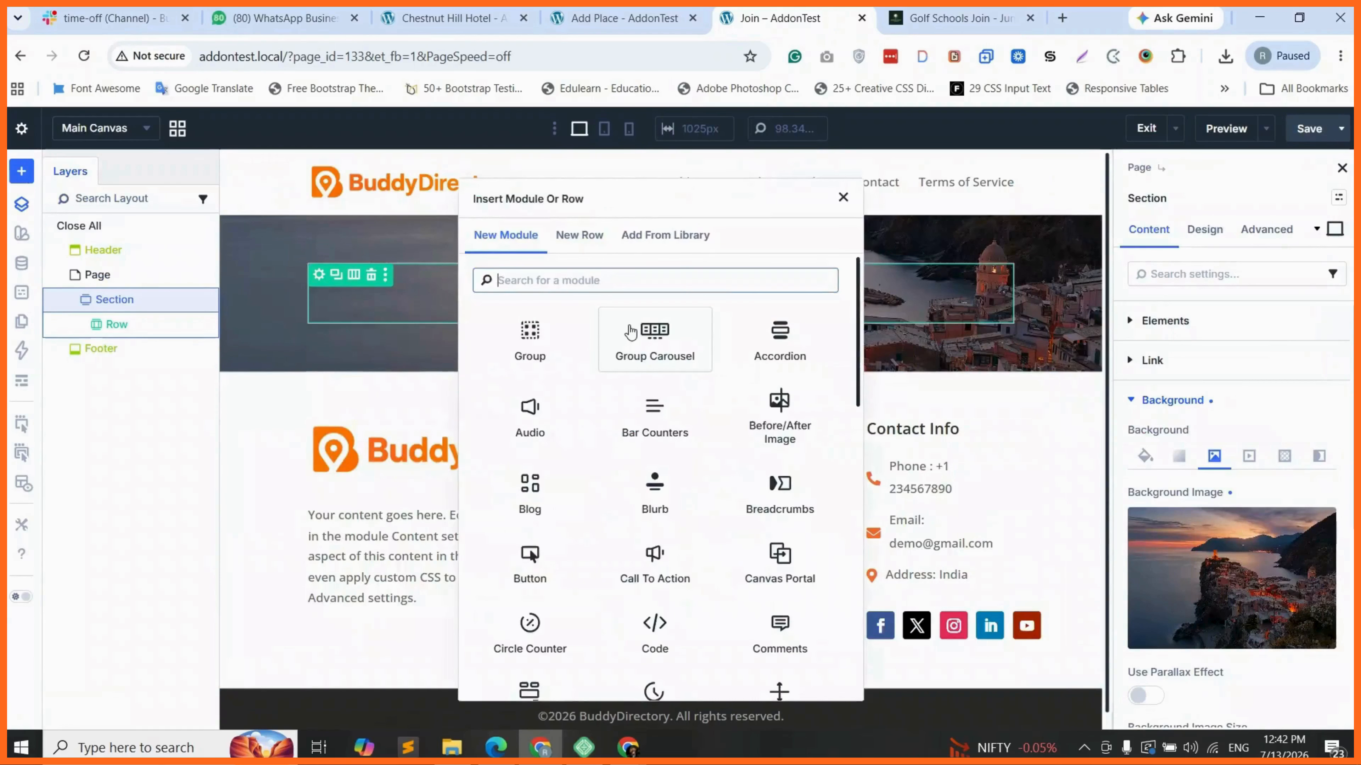
text(head)
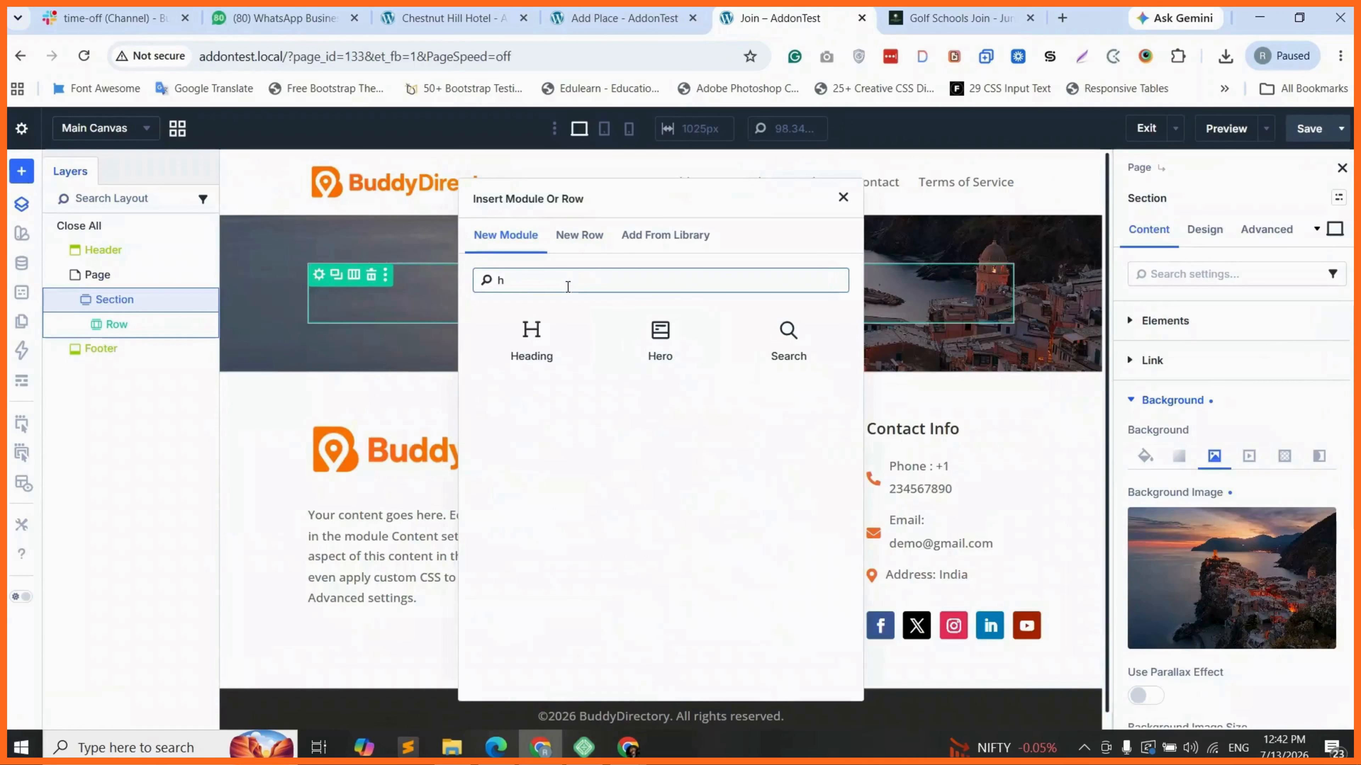
click(531, 341)
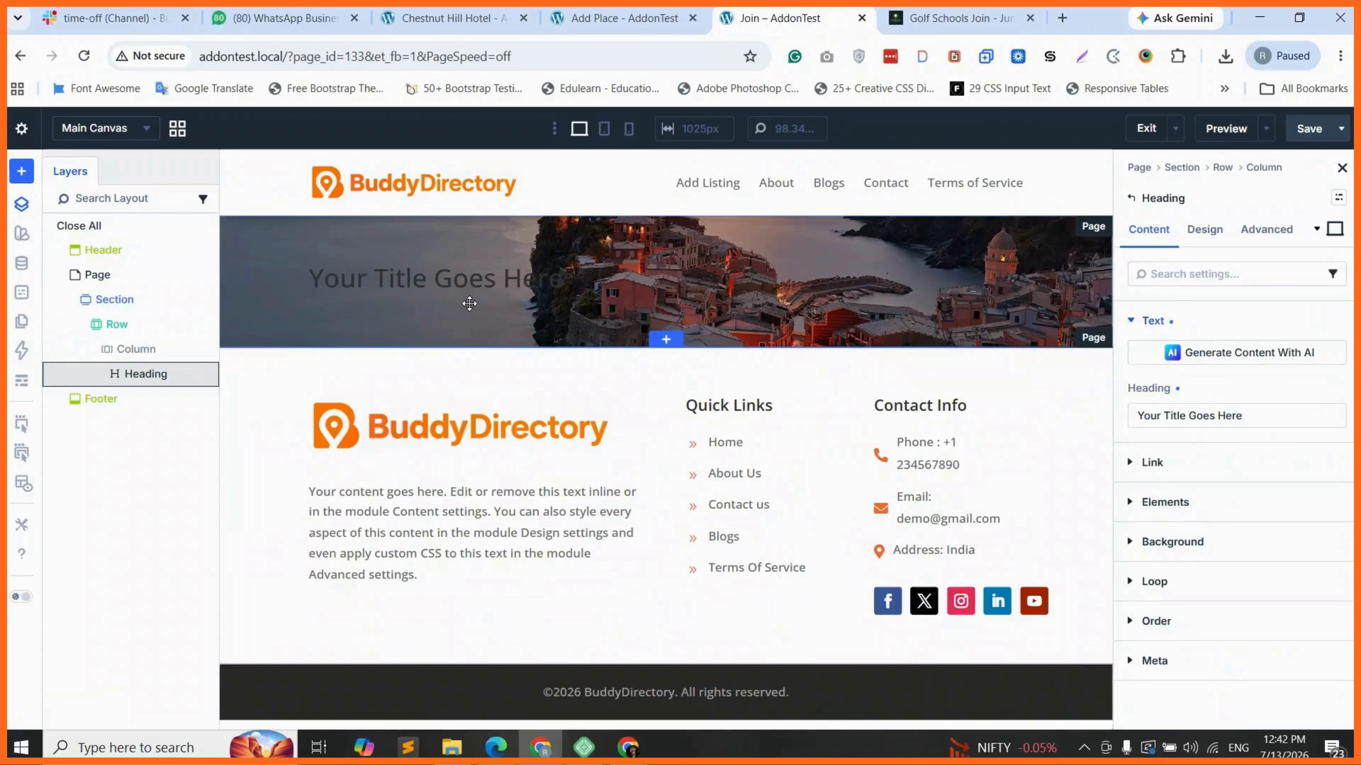
Replace the heading's placeholder text with "Join Our BuddyDirectory Listings Option"
triple_click(1192, 414)
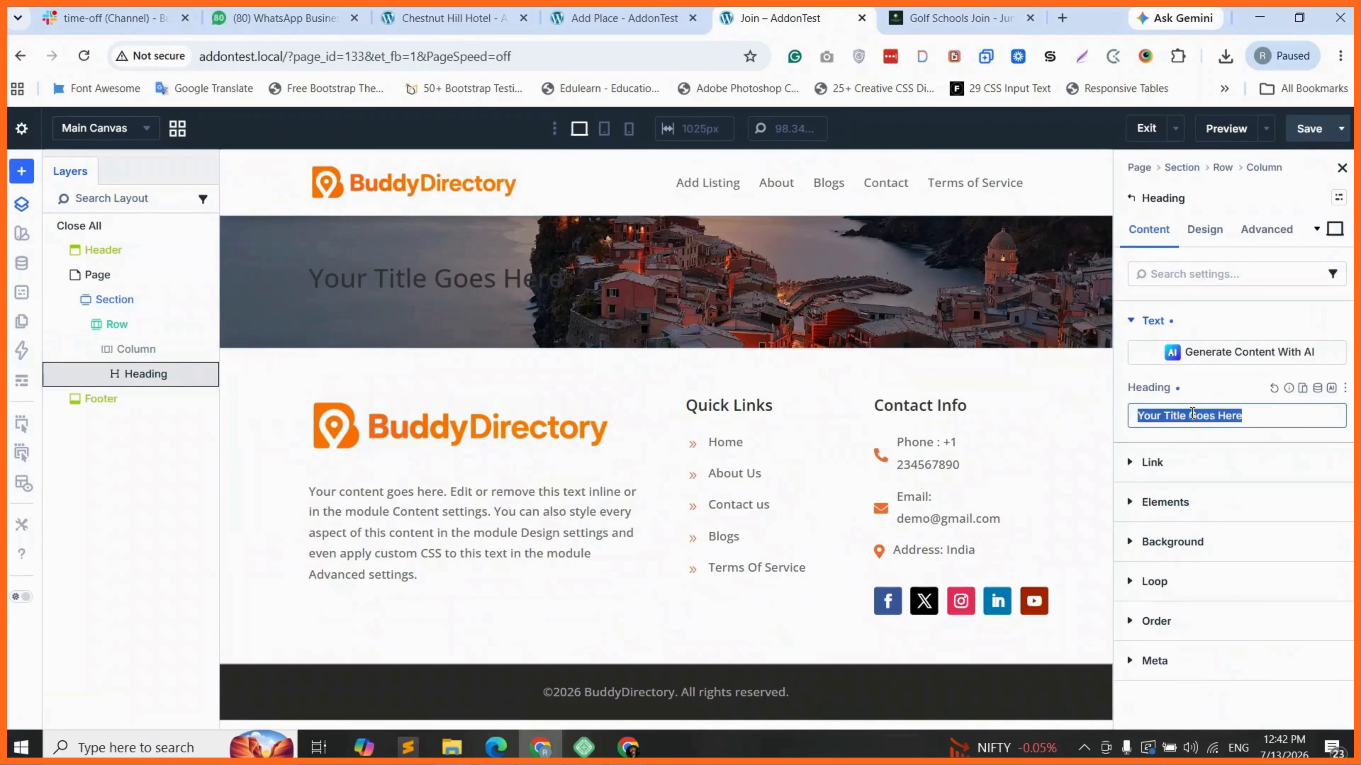
text(Join )
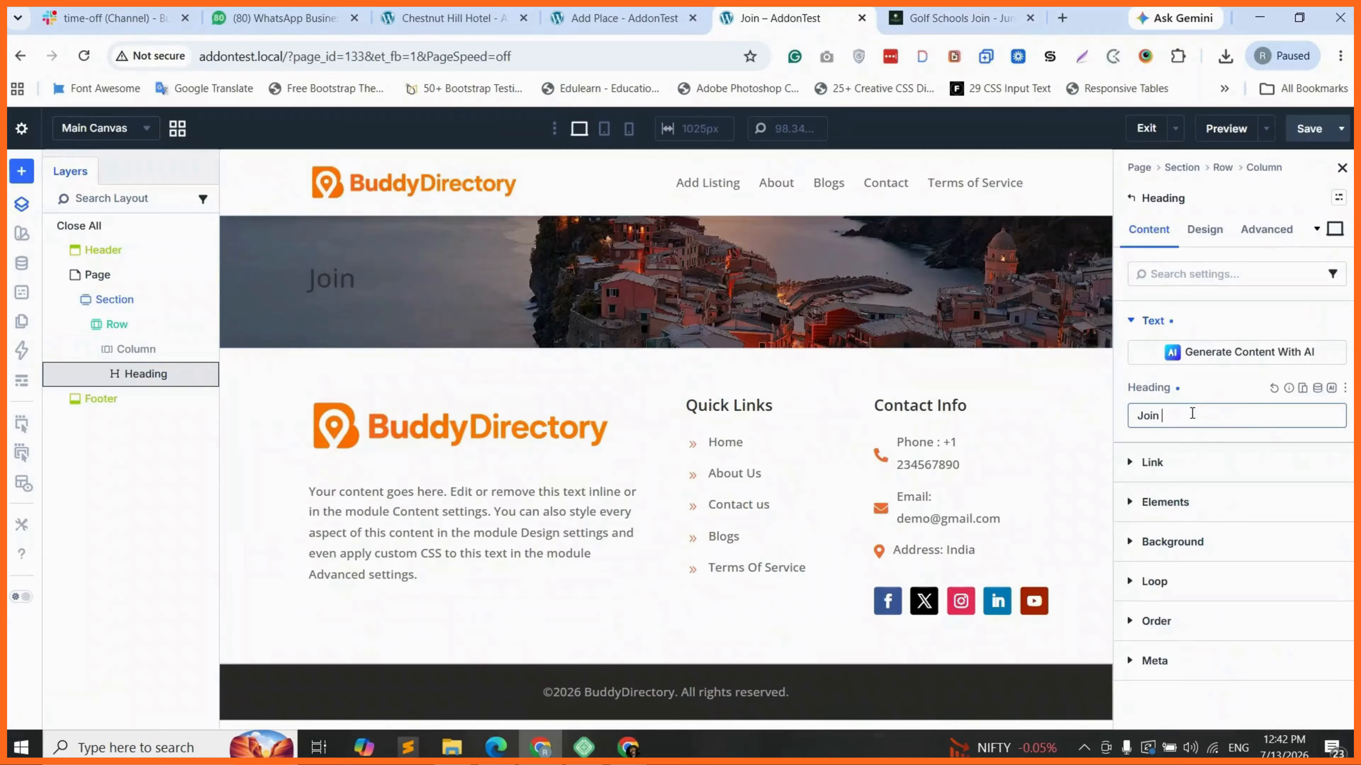
text(Our Bu)
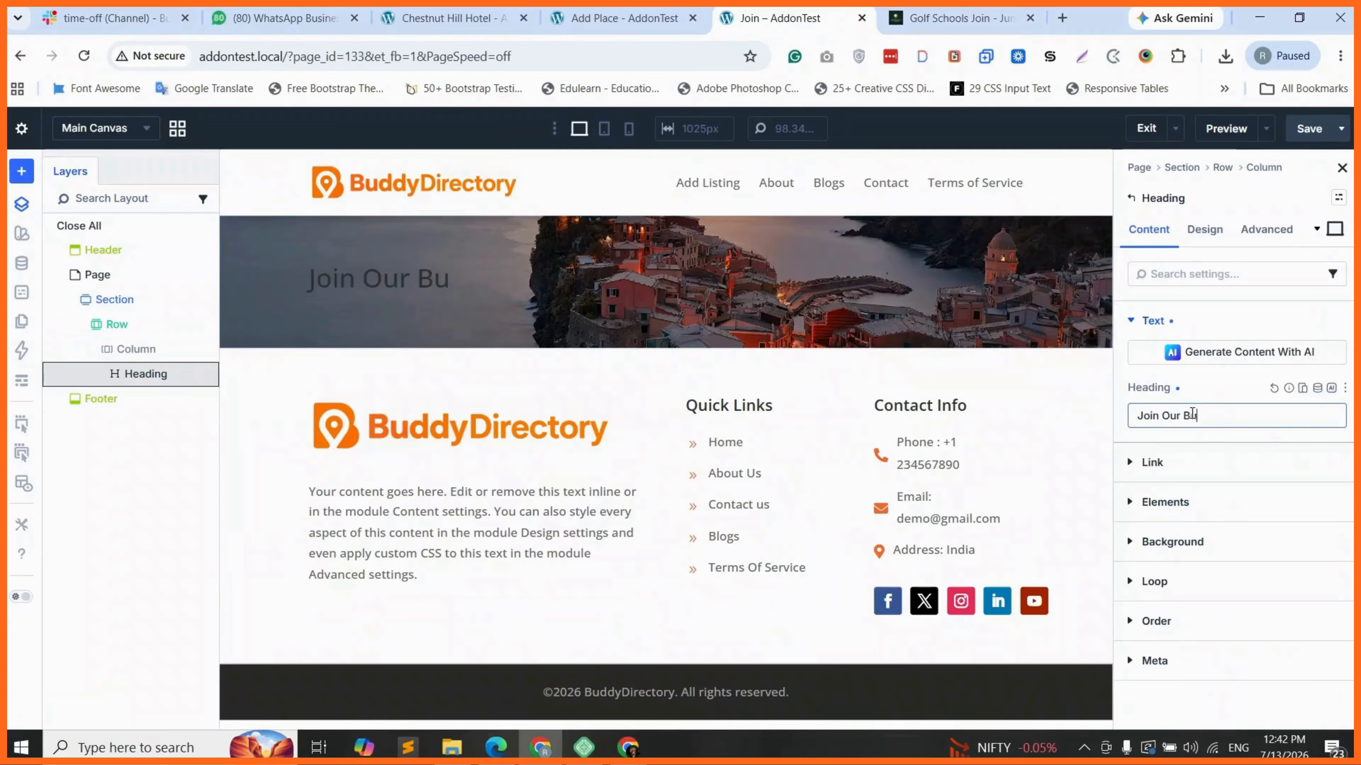
text(ddyDirector)
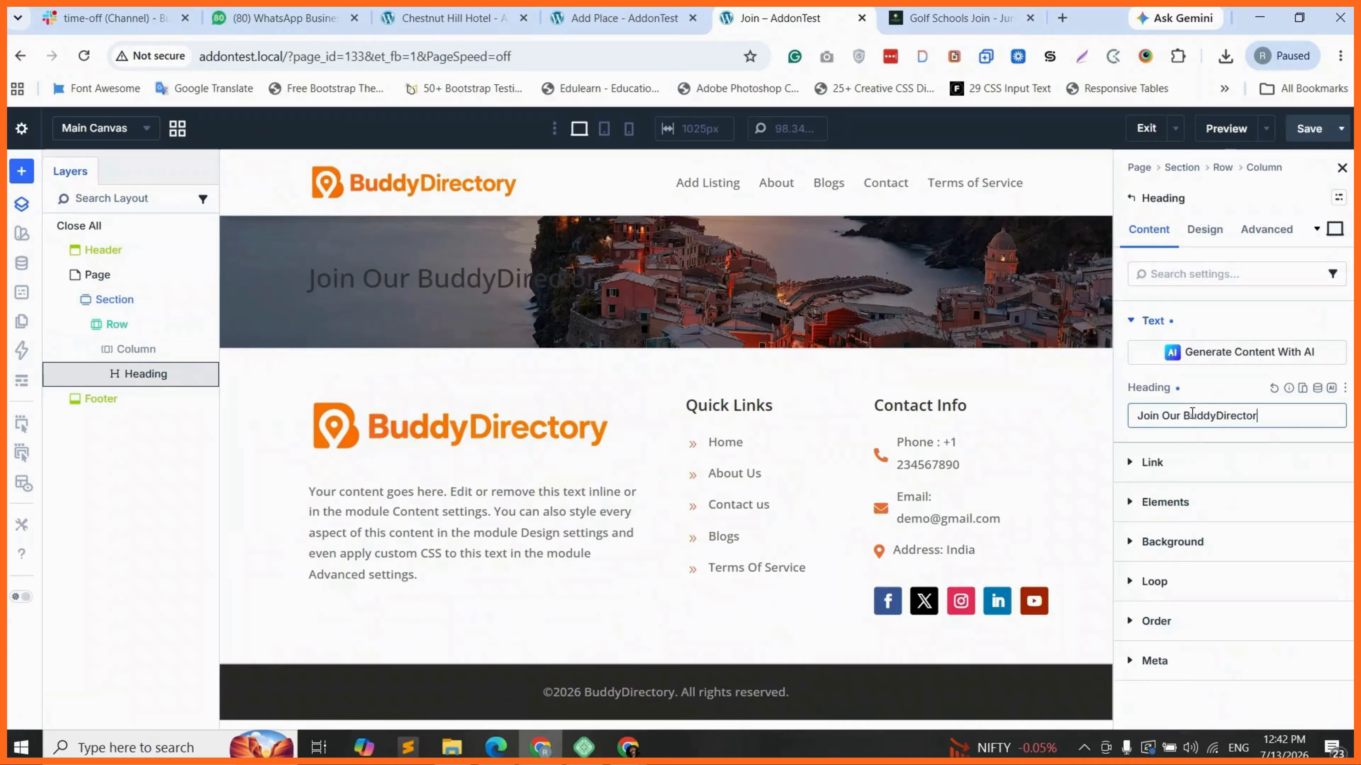
text(y Listings Option)
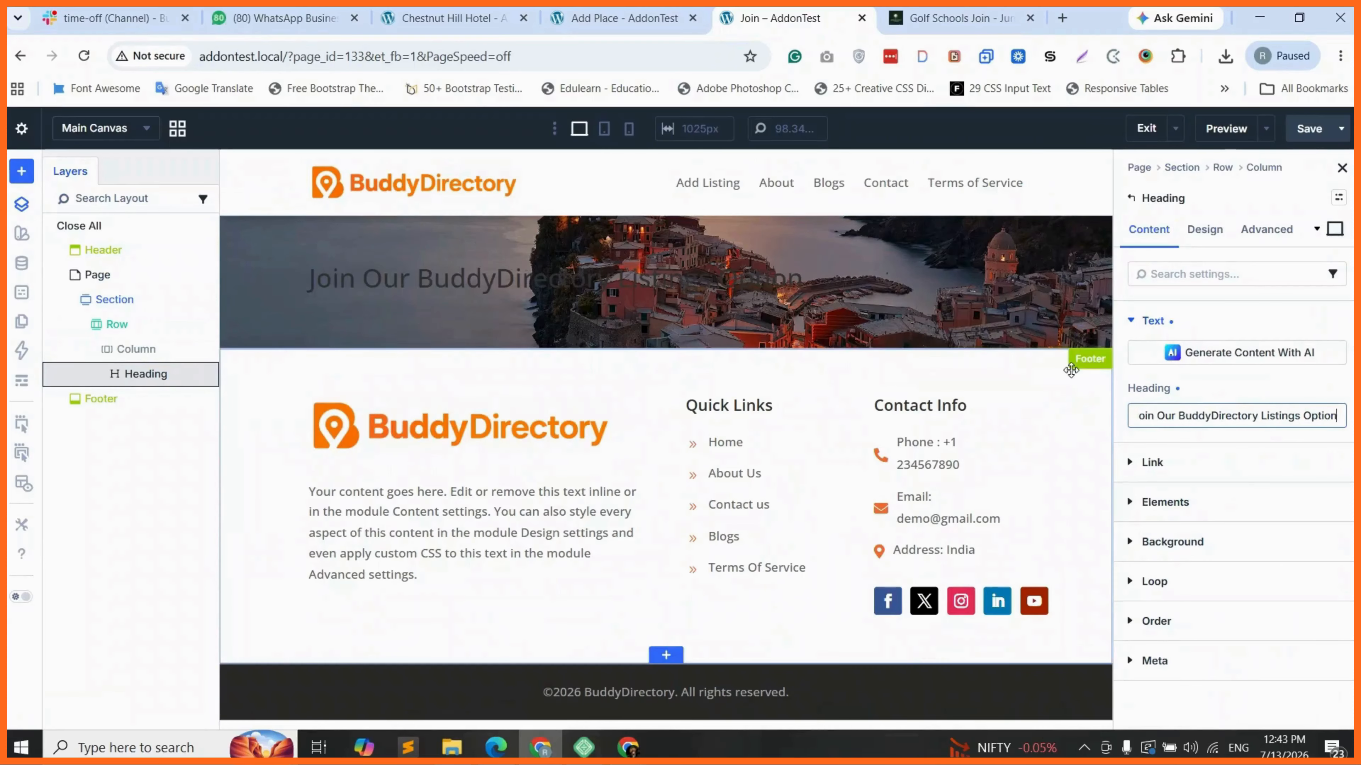
Style the heading as level H2 in the Poppins font with Semi Bold weight
click(1205, 231)
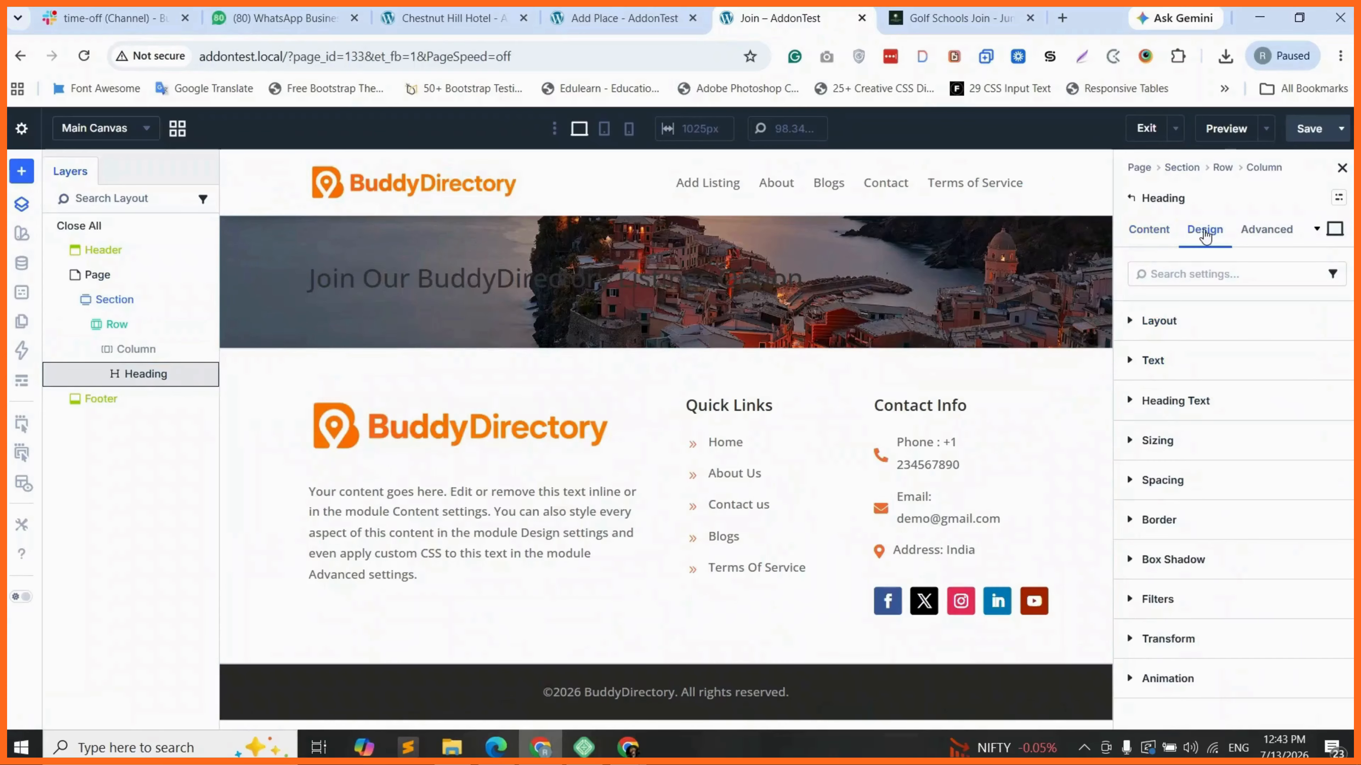
click(1193, 401)
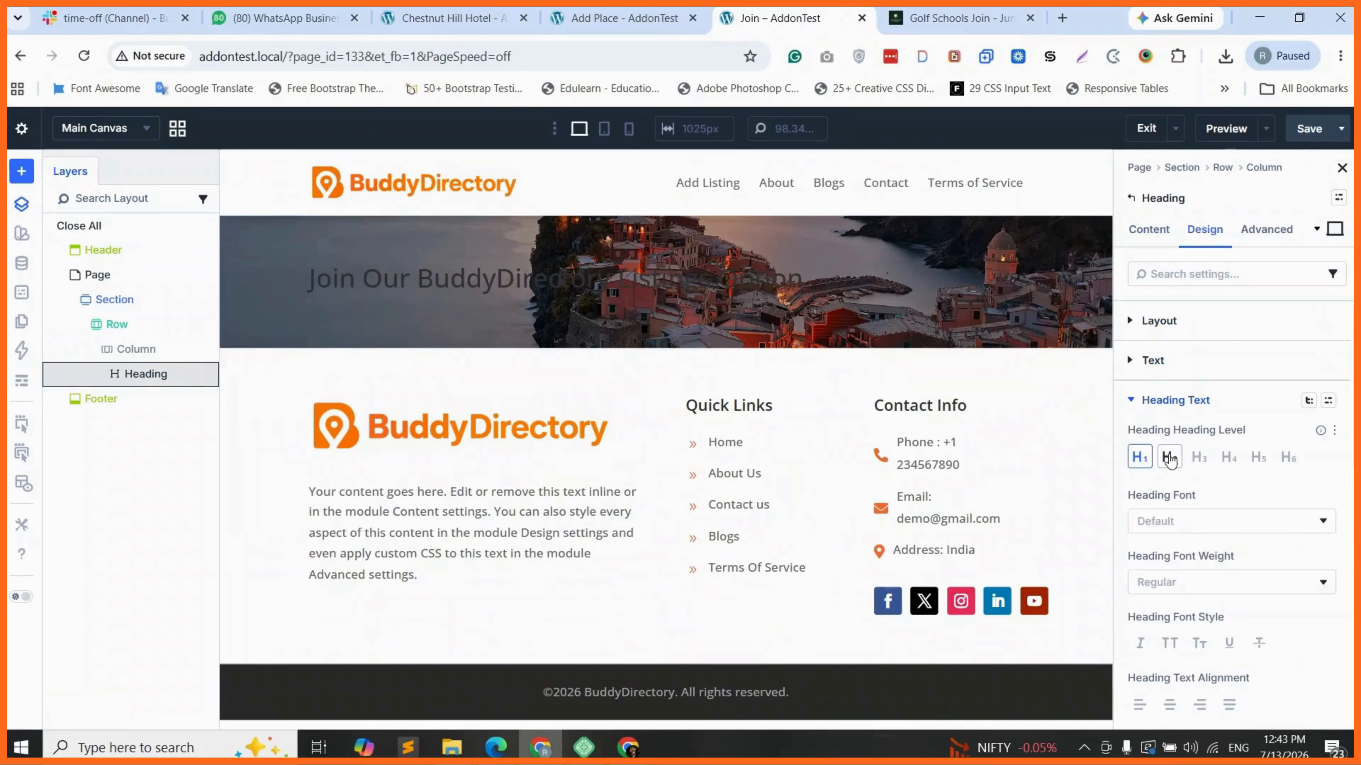
click(1170, 458)
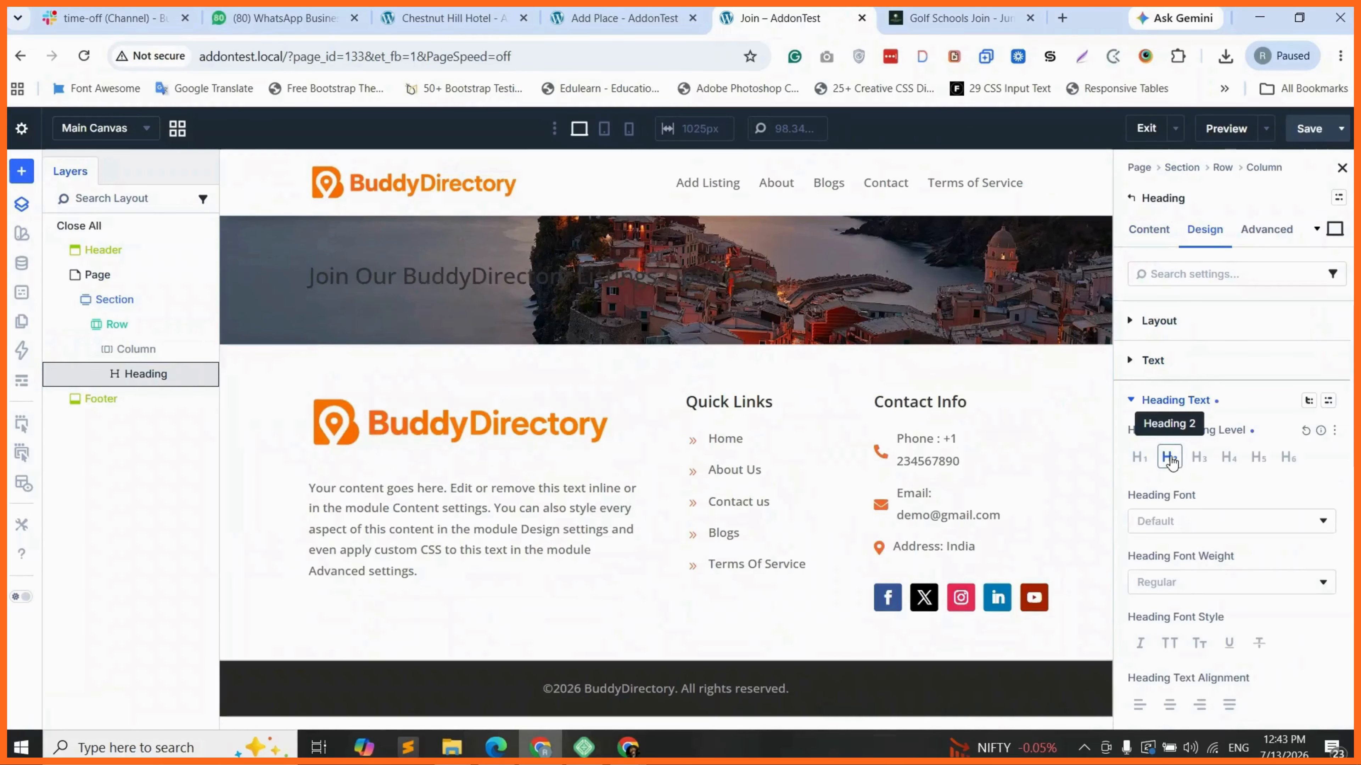
click(1178, 527)
click(1172, 259)
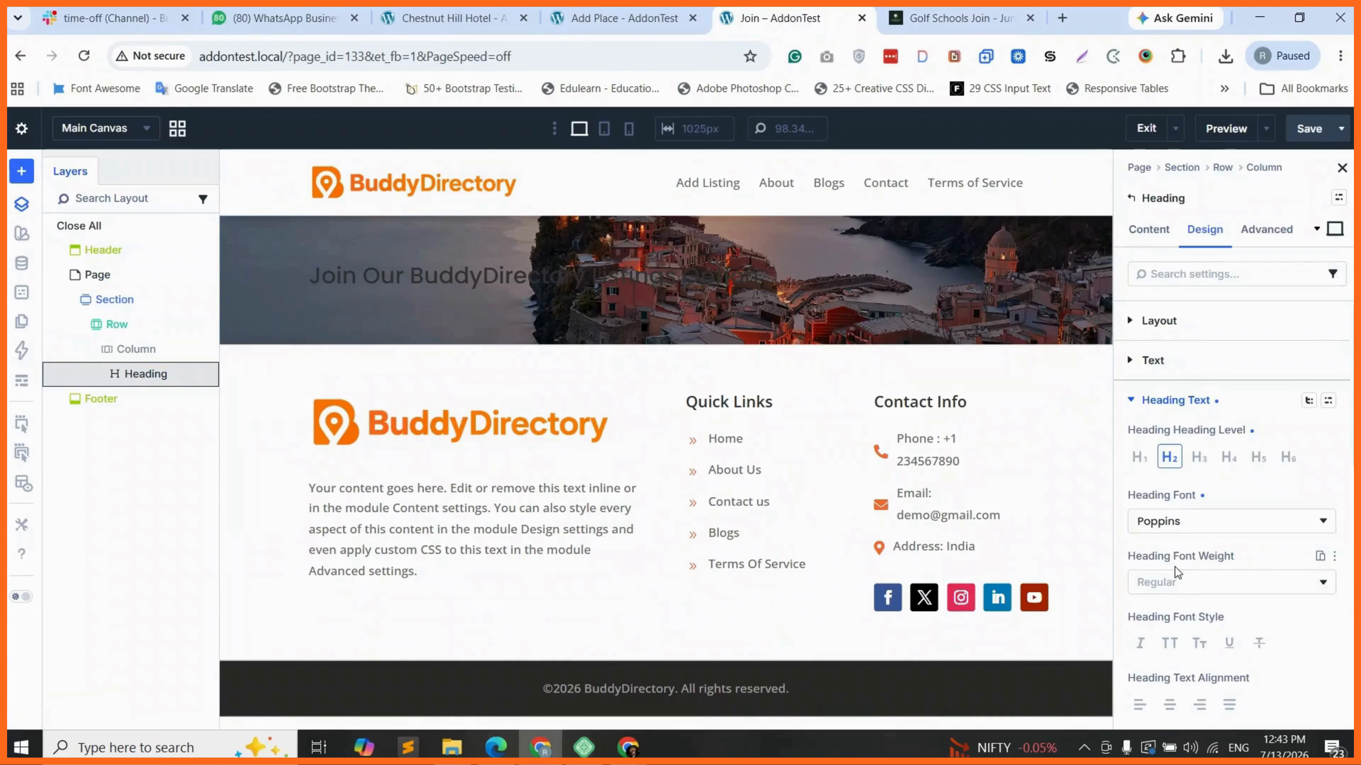
click(1176, 573)
click(1179, 536)
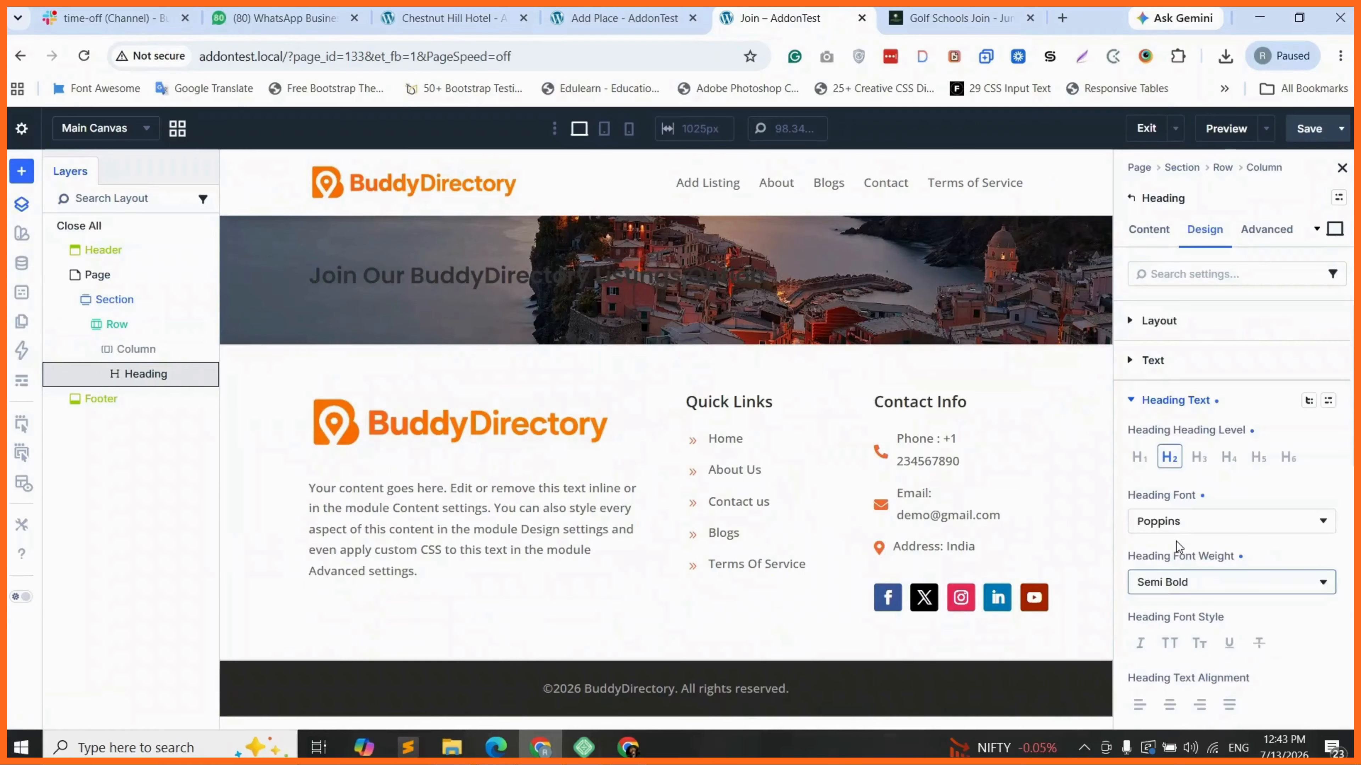
Center the heading and set its text color to white (FFFFFF) and its size to 40 px
scroll(1176, 541, down, 3)
click(1169, 543)
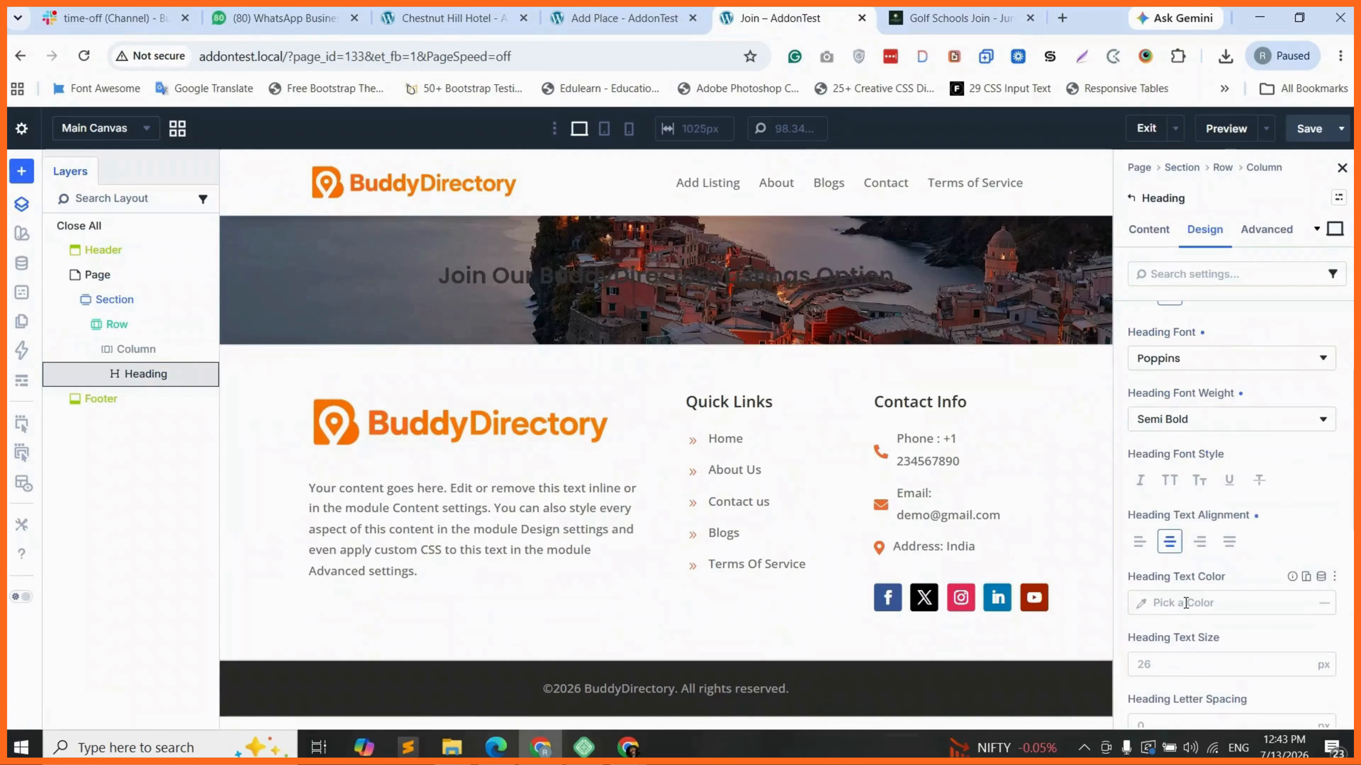
click(1146, 605)
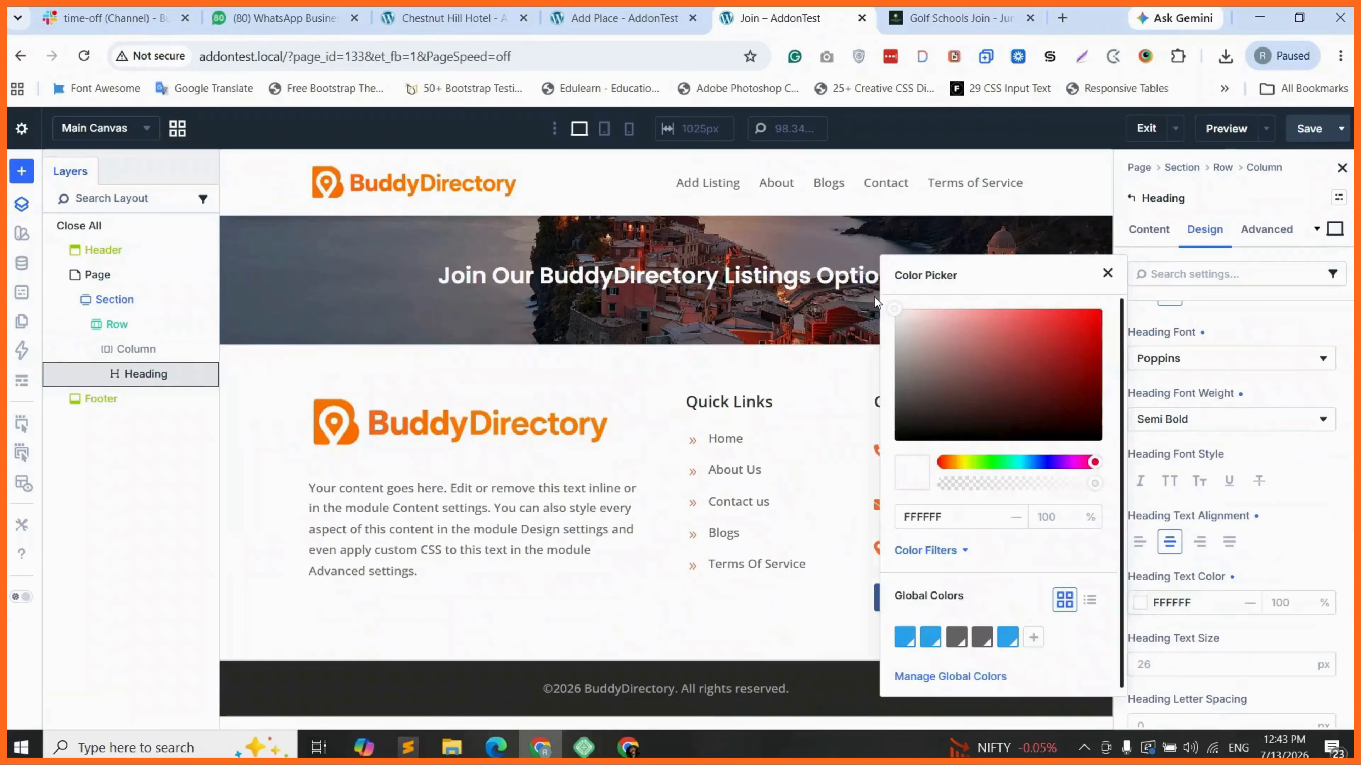
click(1186, 665)
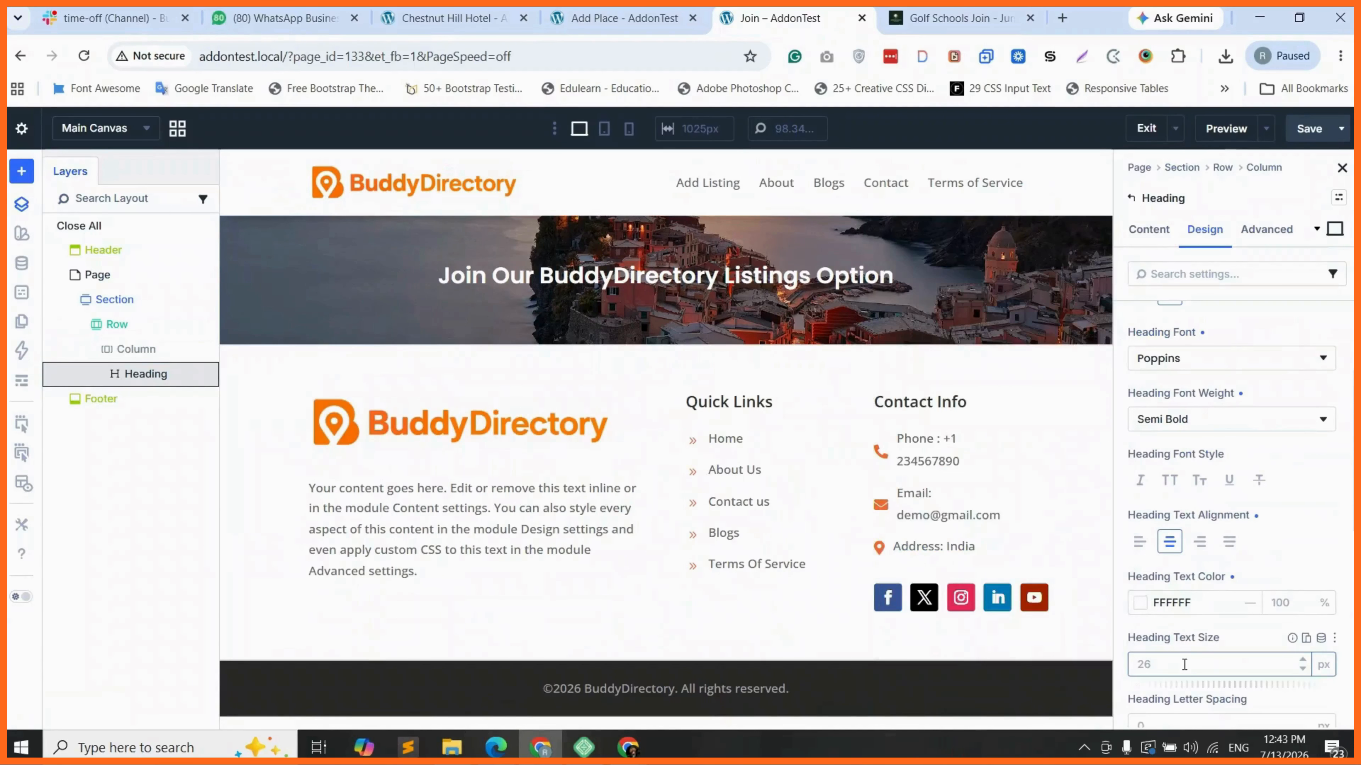
text(40)
click(1248, 637)
scroll(1227, 649, down, 1)
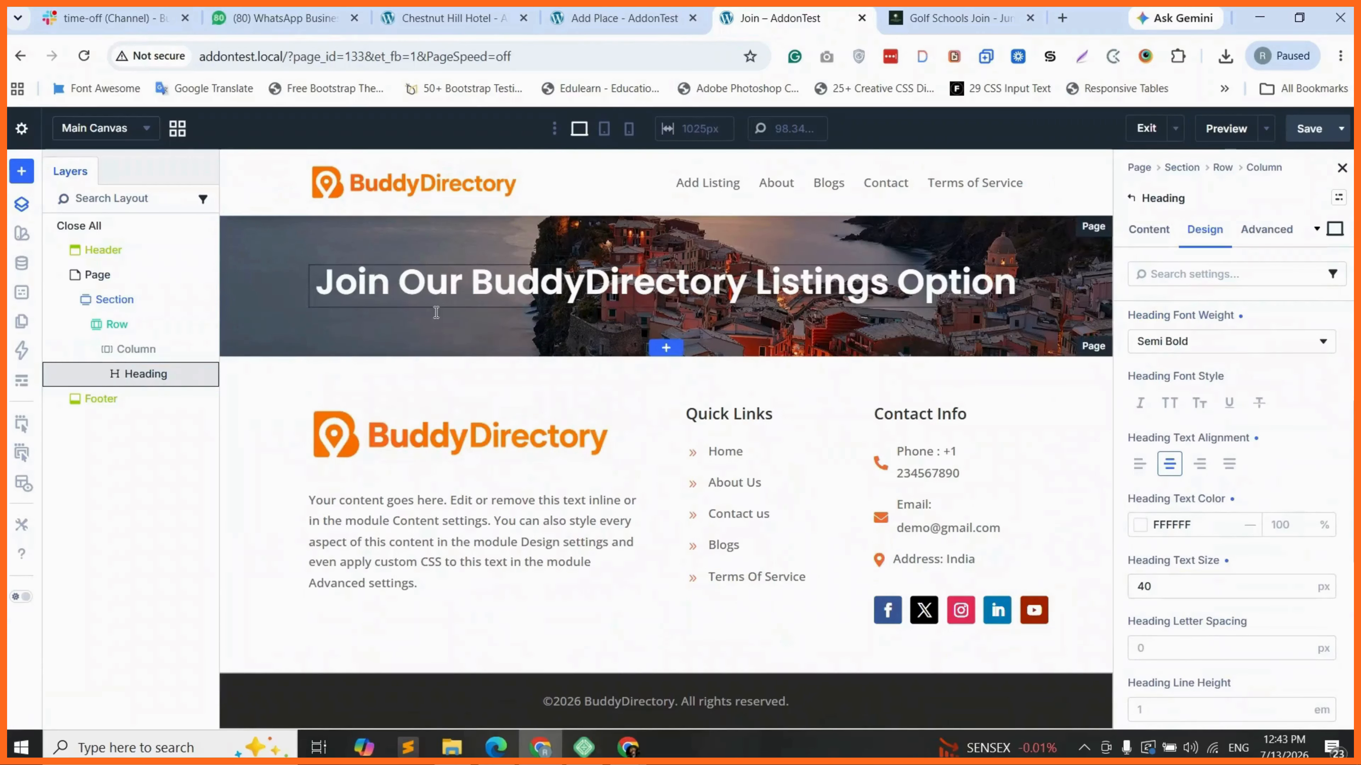
Add a Text module directly below the heading in the hero section
click(207, 375)
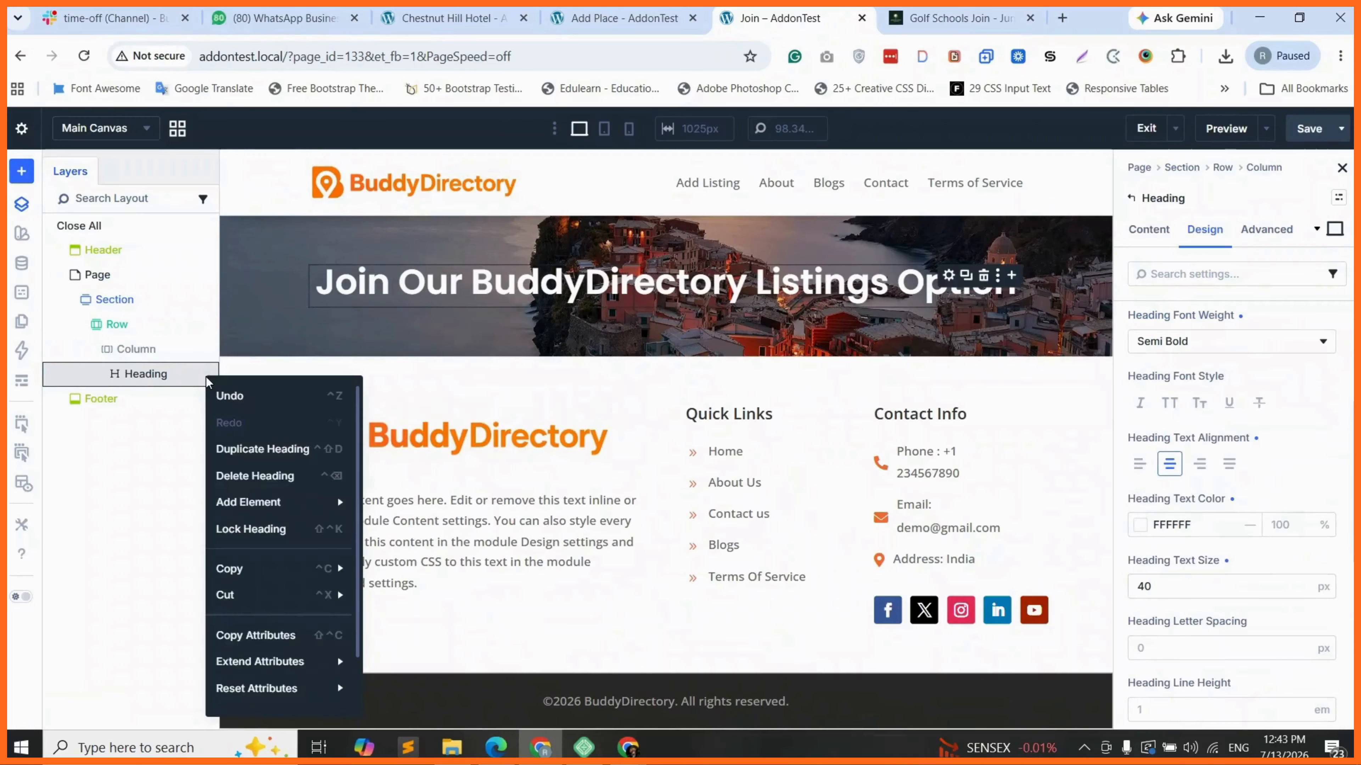
mouse_move(260, 498)
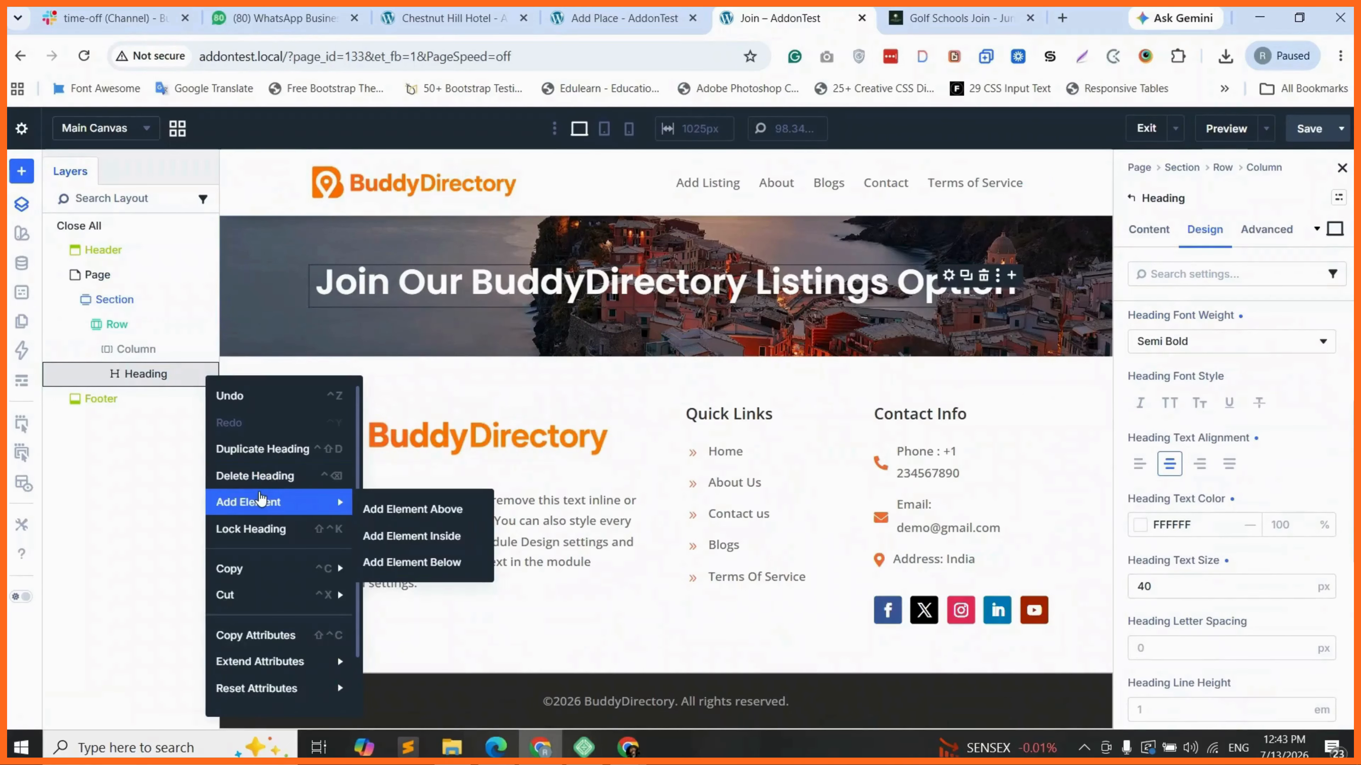
click(410, 561)
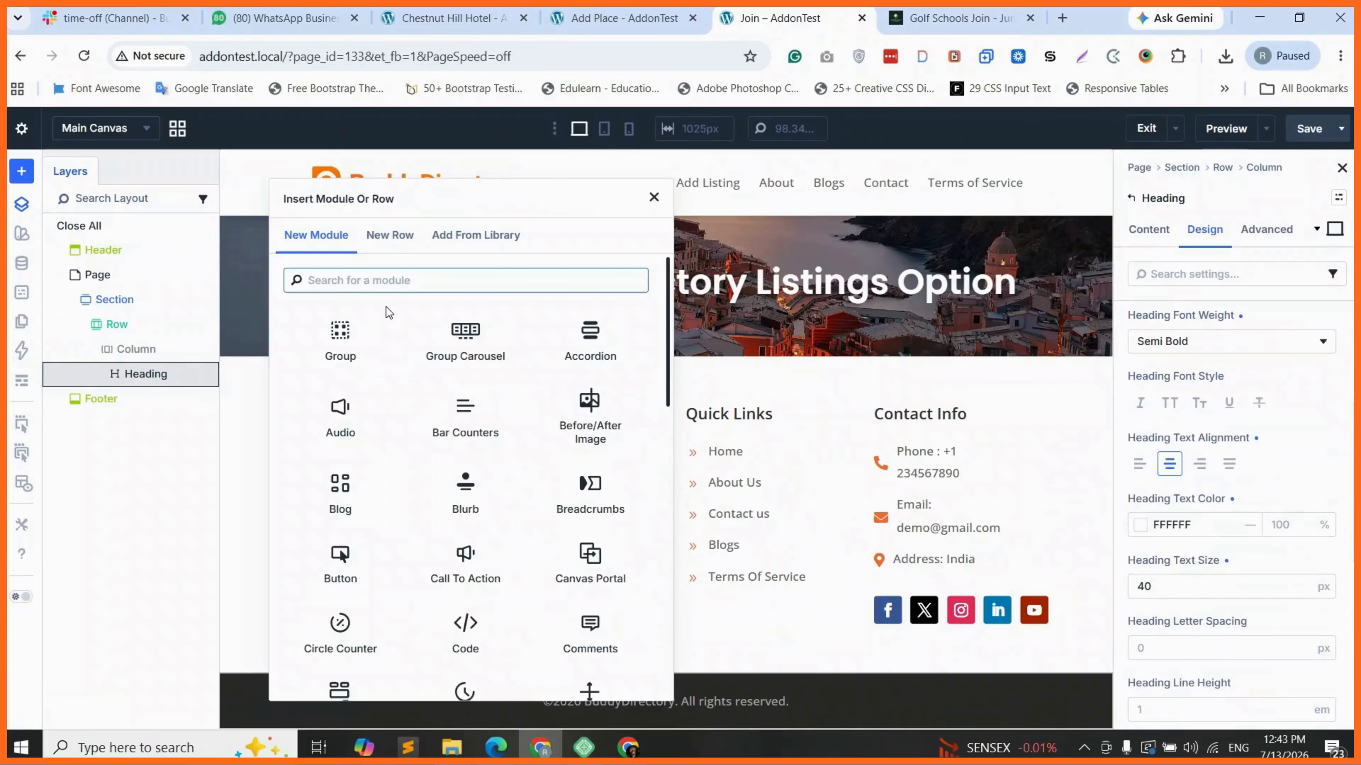
text(rext)
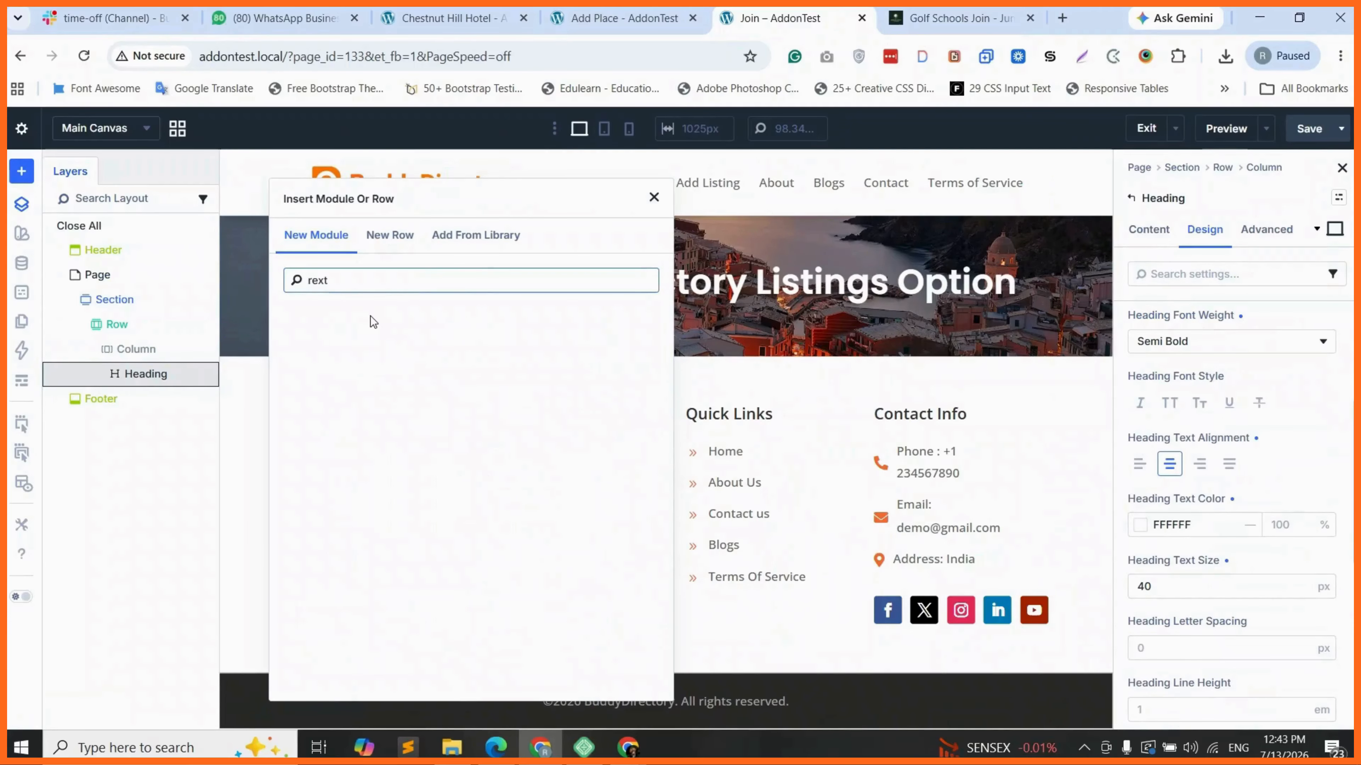
key(BackSpace)
key(BackSpace)
key(BackSpace)
key(BackSpace)
text(text)
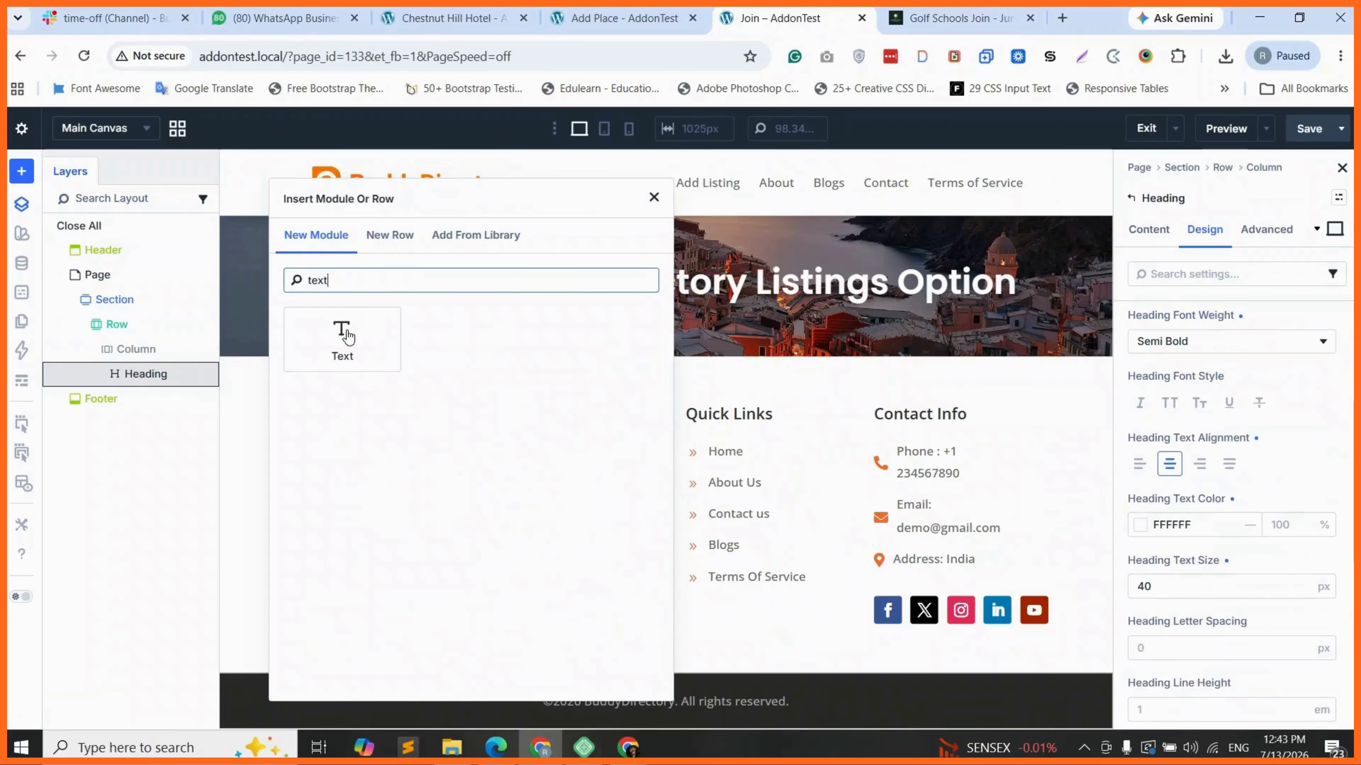
click(343, 334)
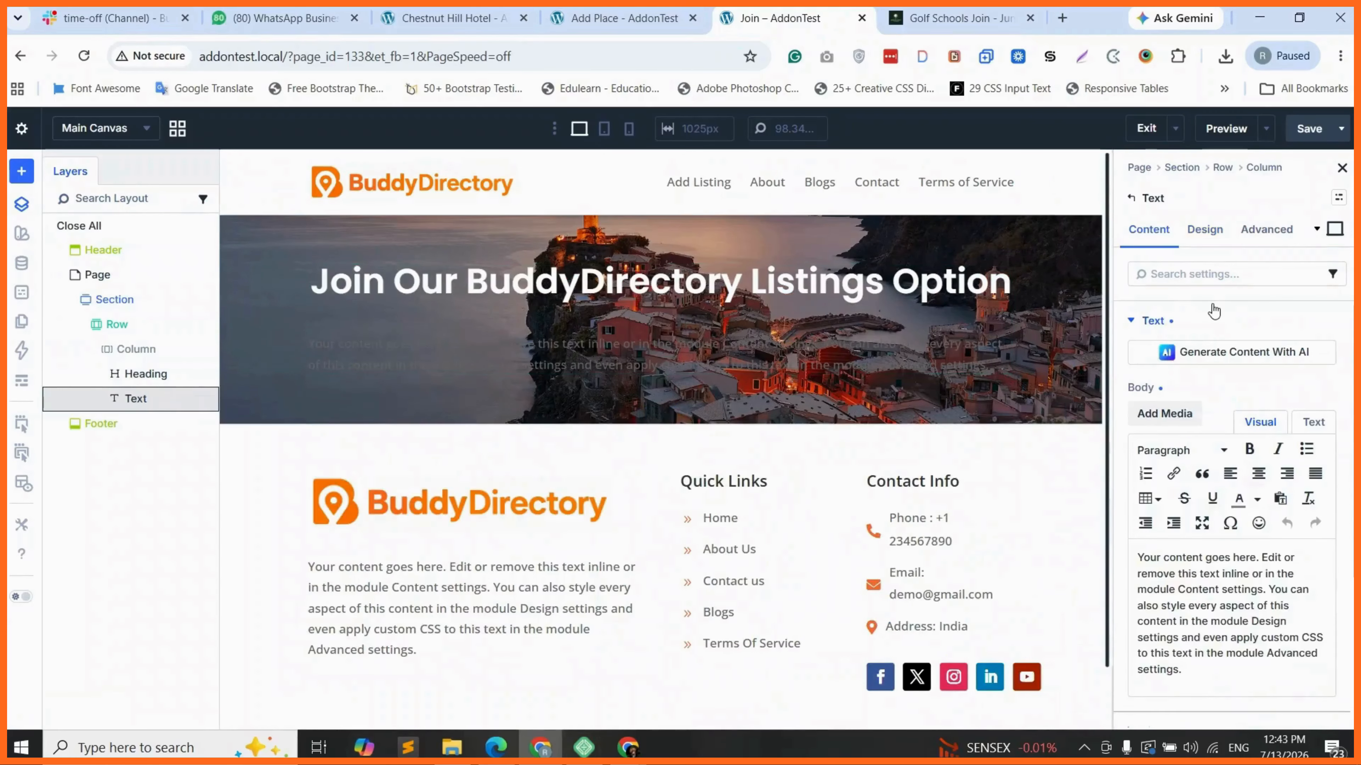
Style the Text module's body text in Poppins, colored white (FFFFFF) and center-aligned
click(1204, 229)
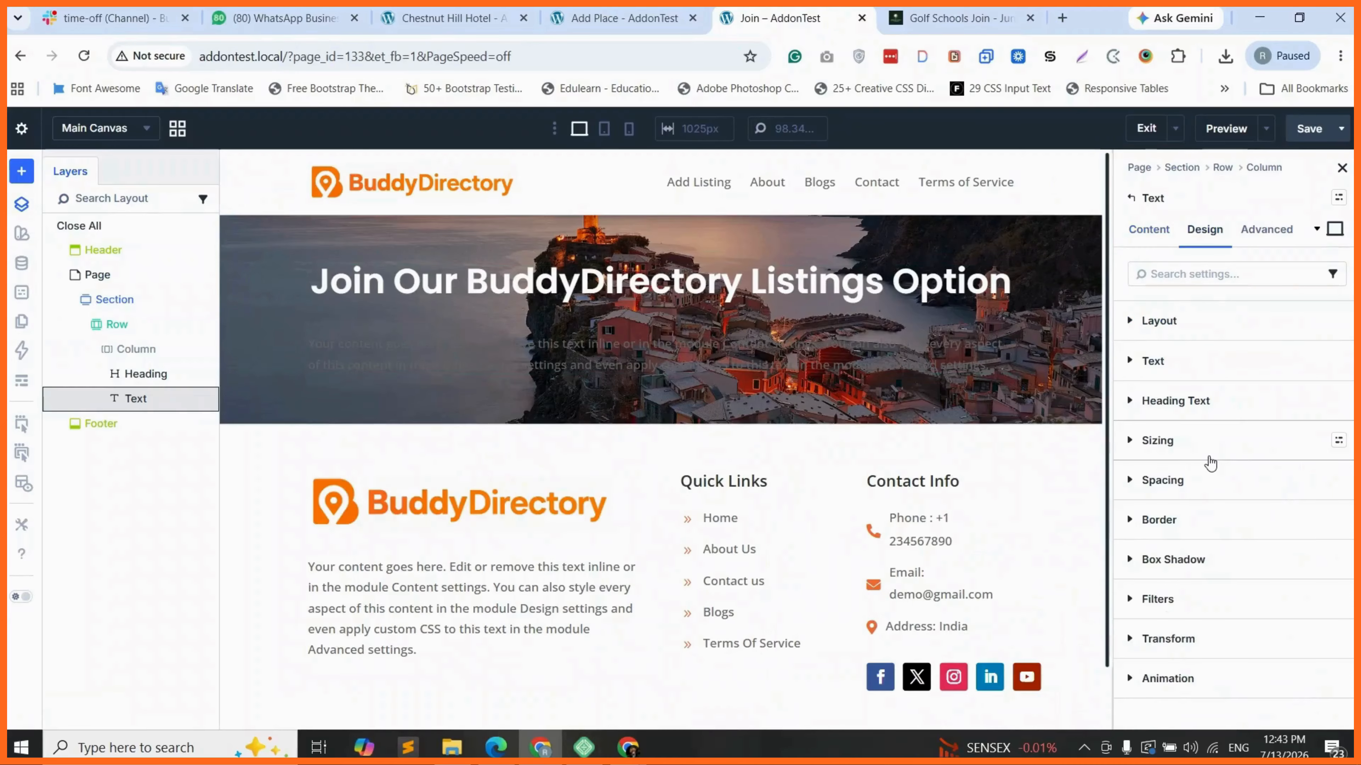
click(1158, 363)
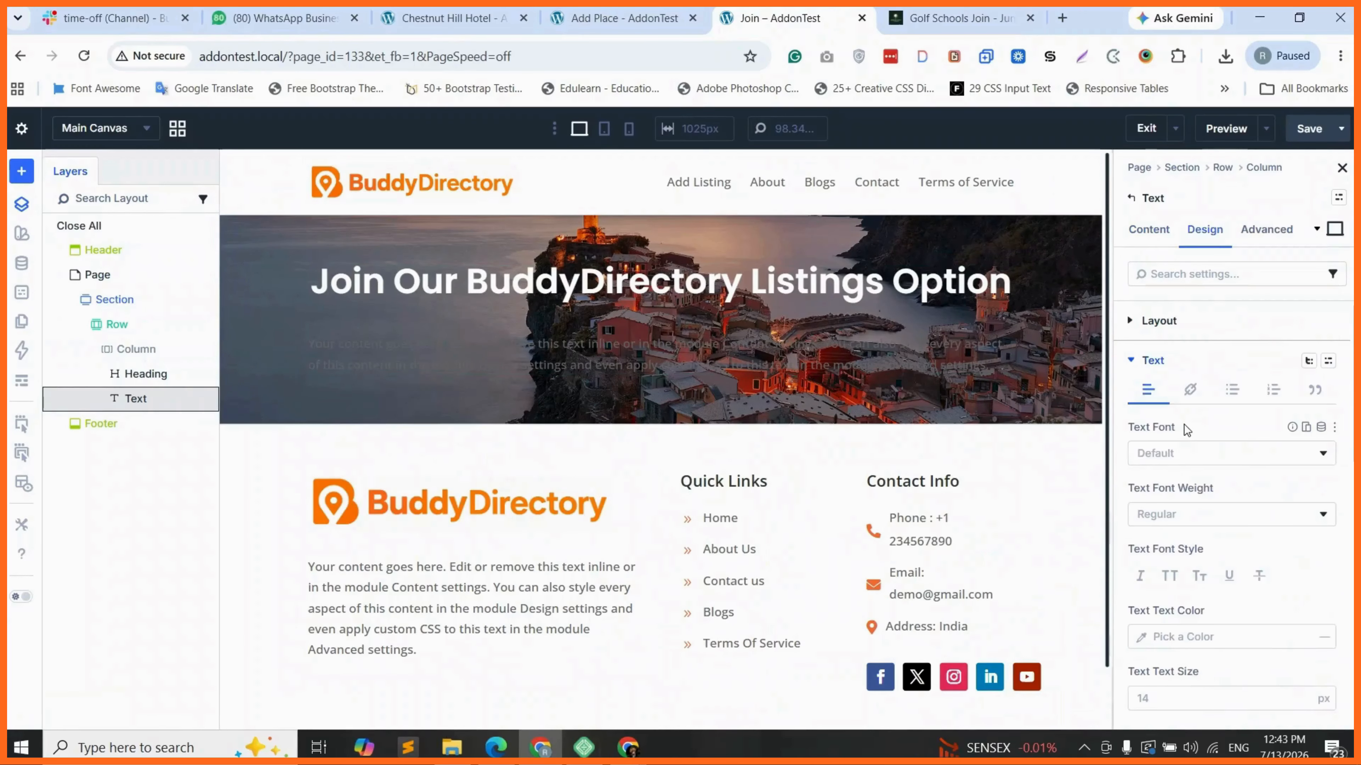
click(1171, 455)
click(1177, 274)
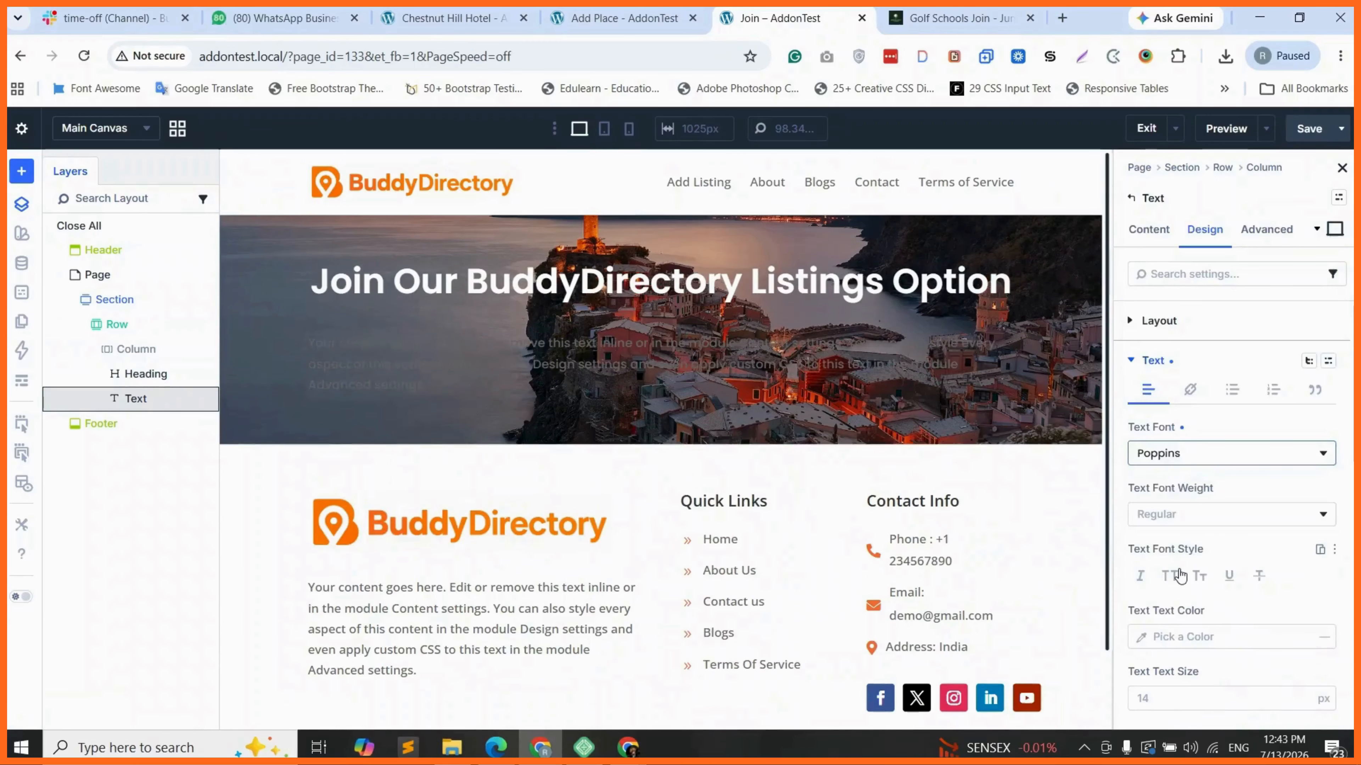
scroll(1179, 576, down, 1)
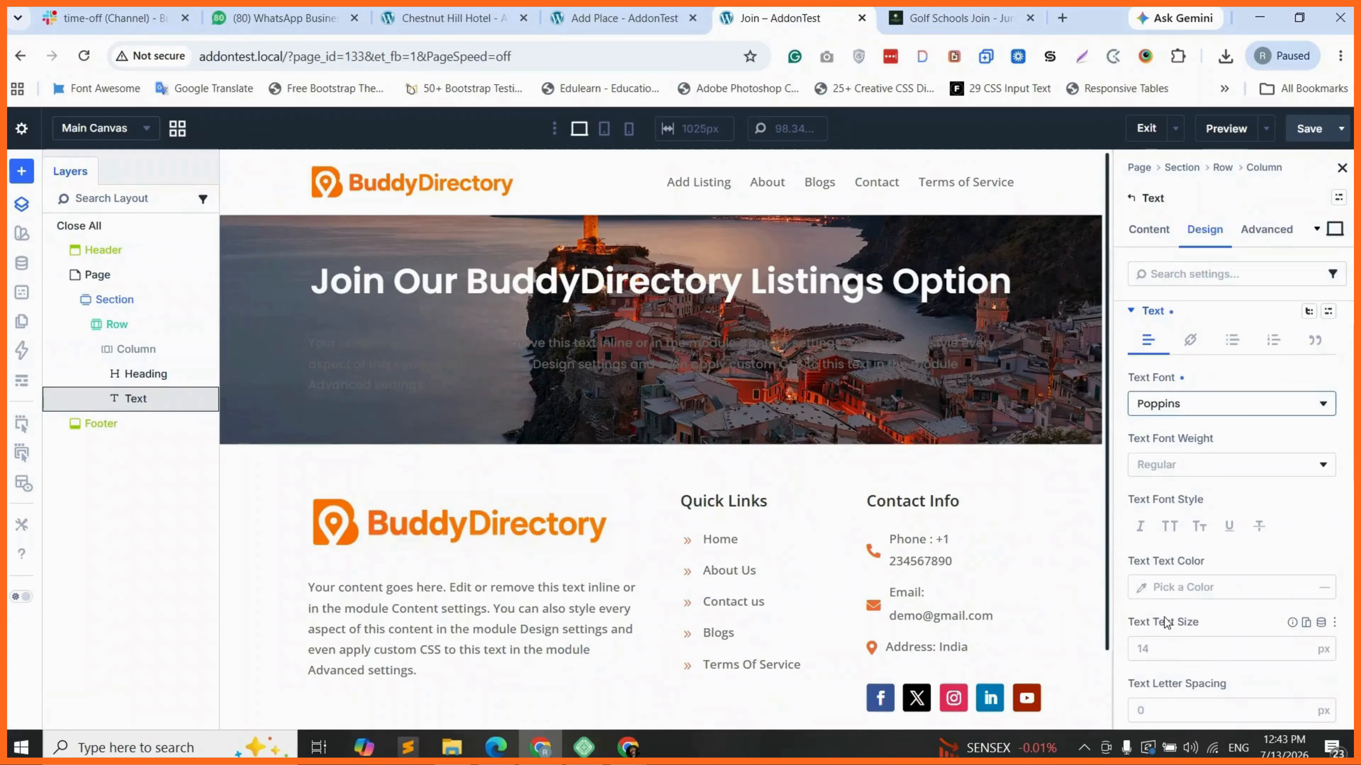
click(1145, 586)
click(1214, 625)
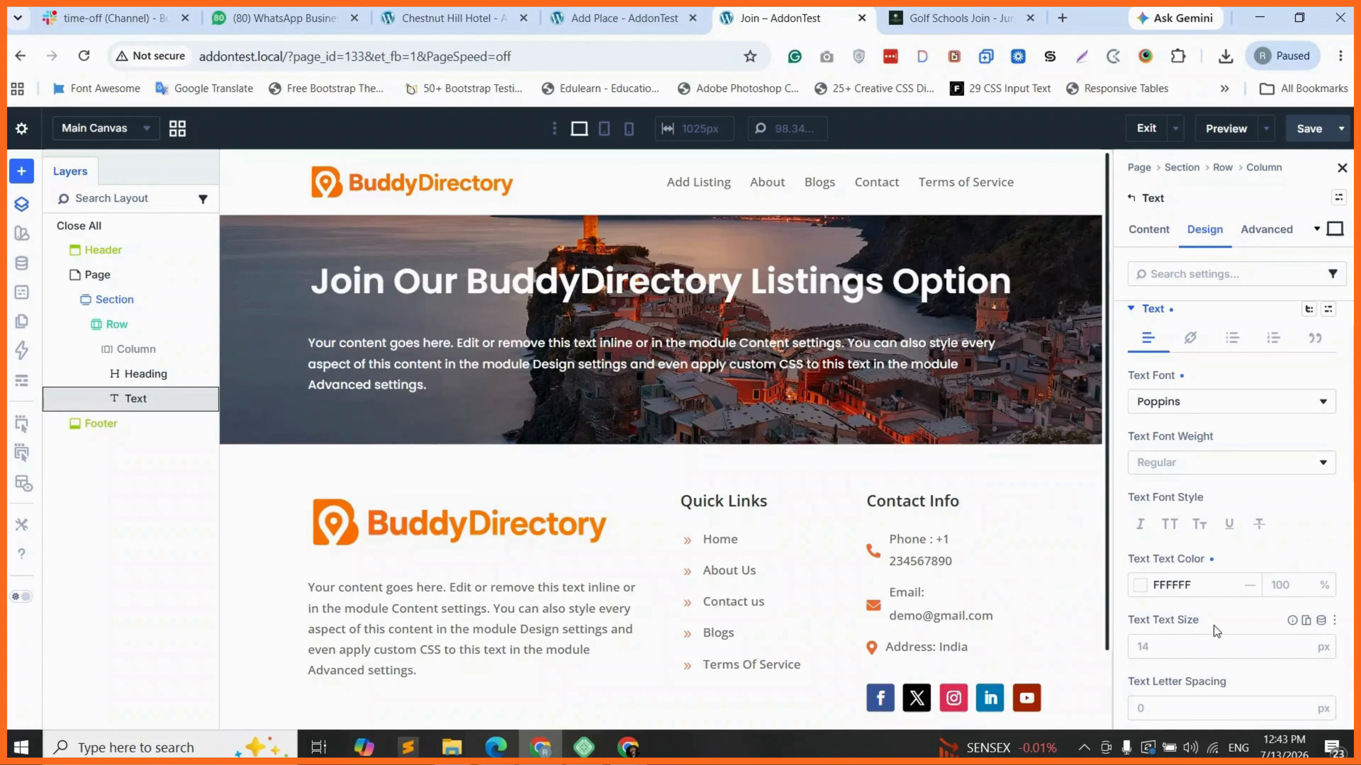
scroll(1214, 626, down, 2)
scroll(1168, 589, down, 1)
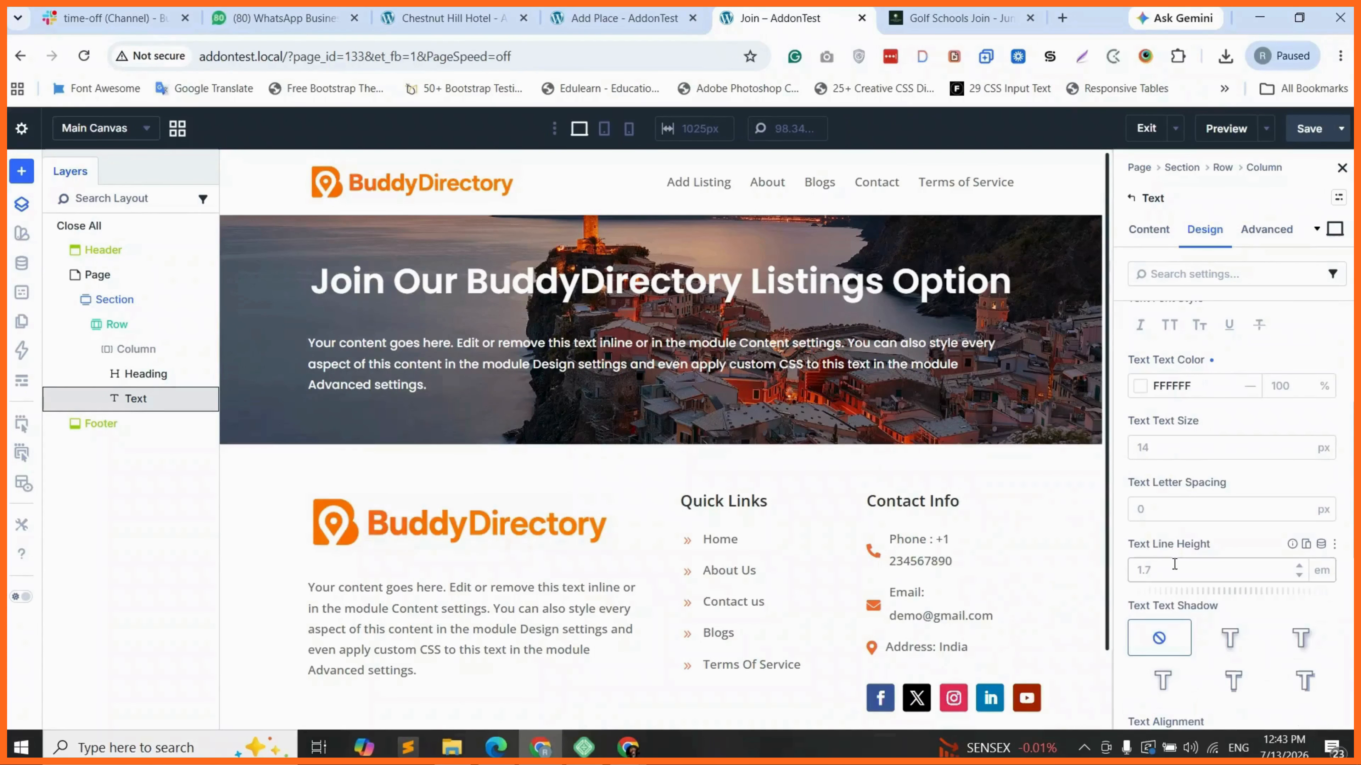
scroll(1173, 568, down, 2)
click(1170, 564)
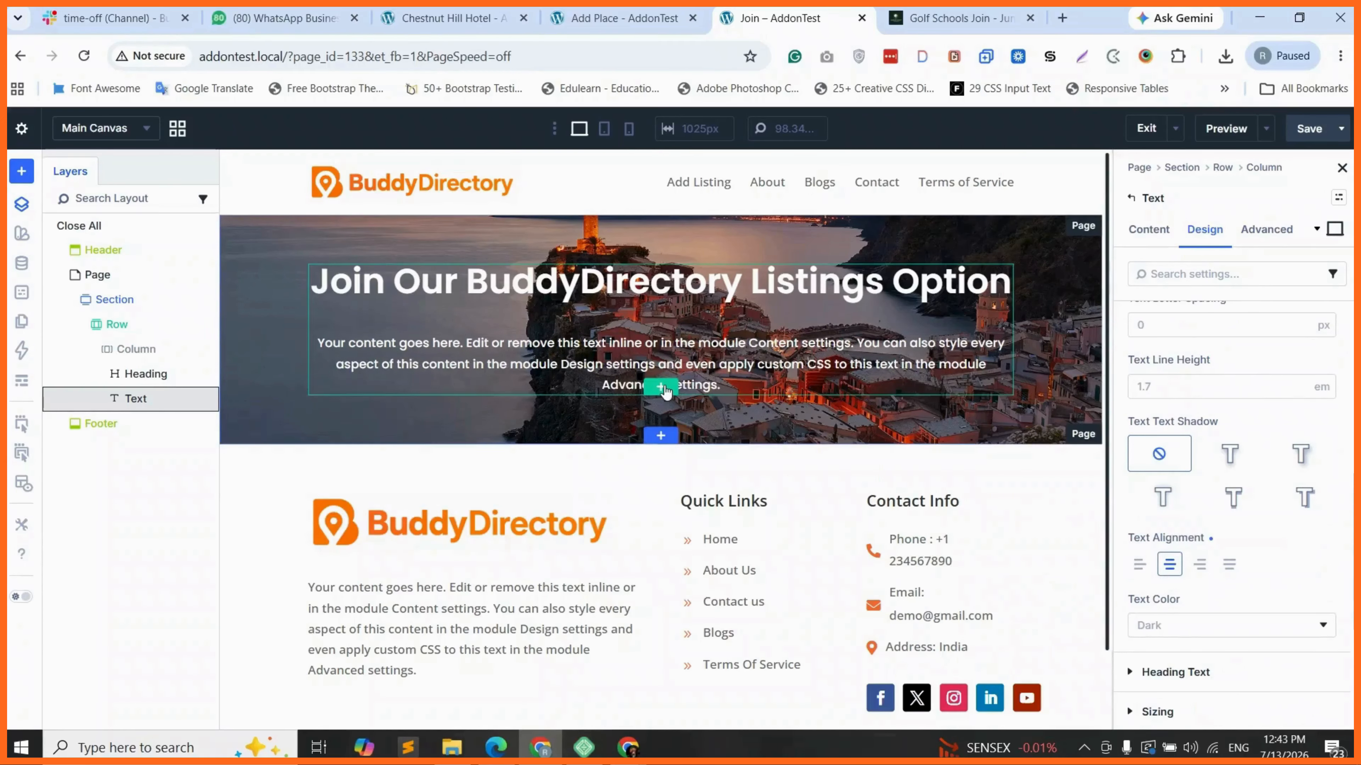
Insert a single-column flex row below the hero's existing row and add a Button module to it
click(660, 387)
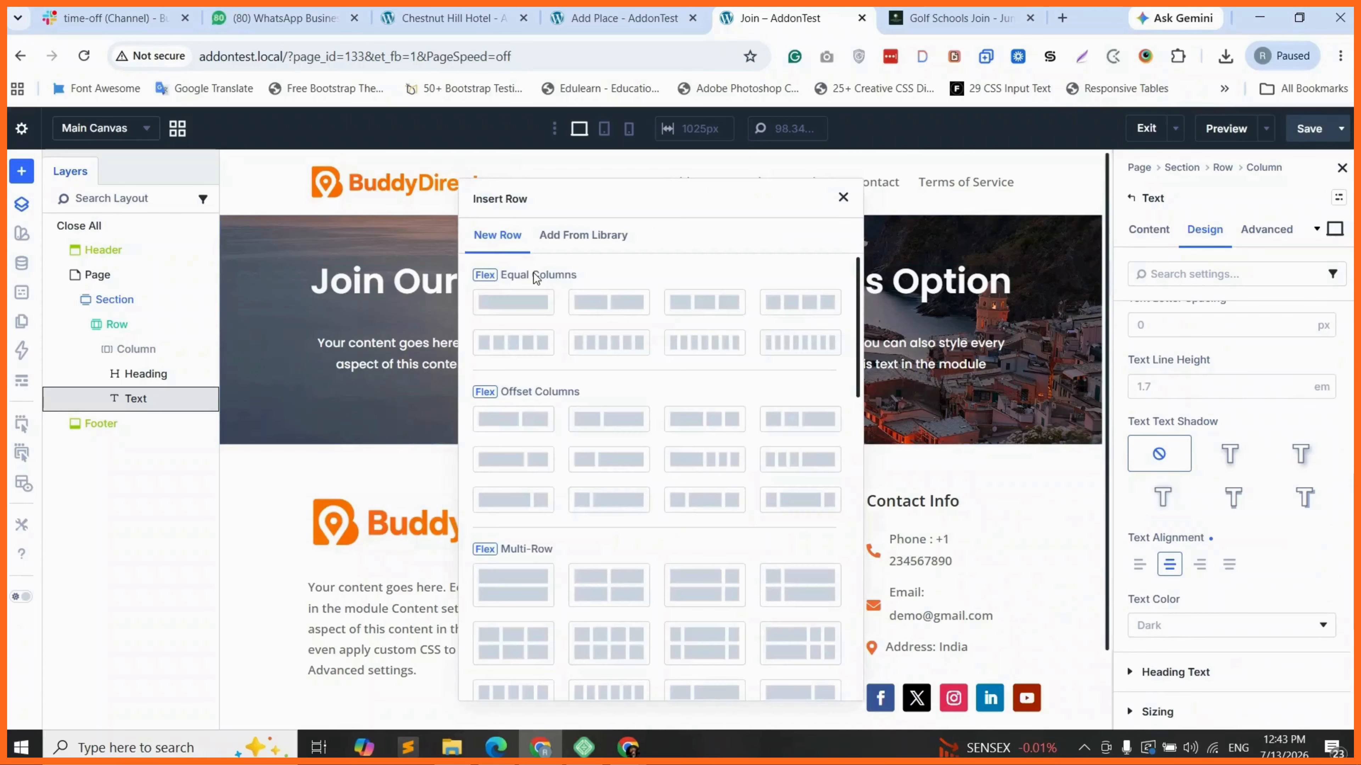
click(513, 302)
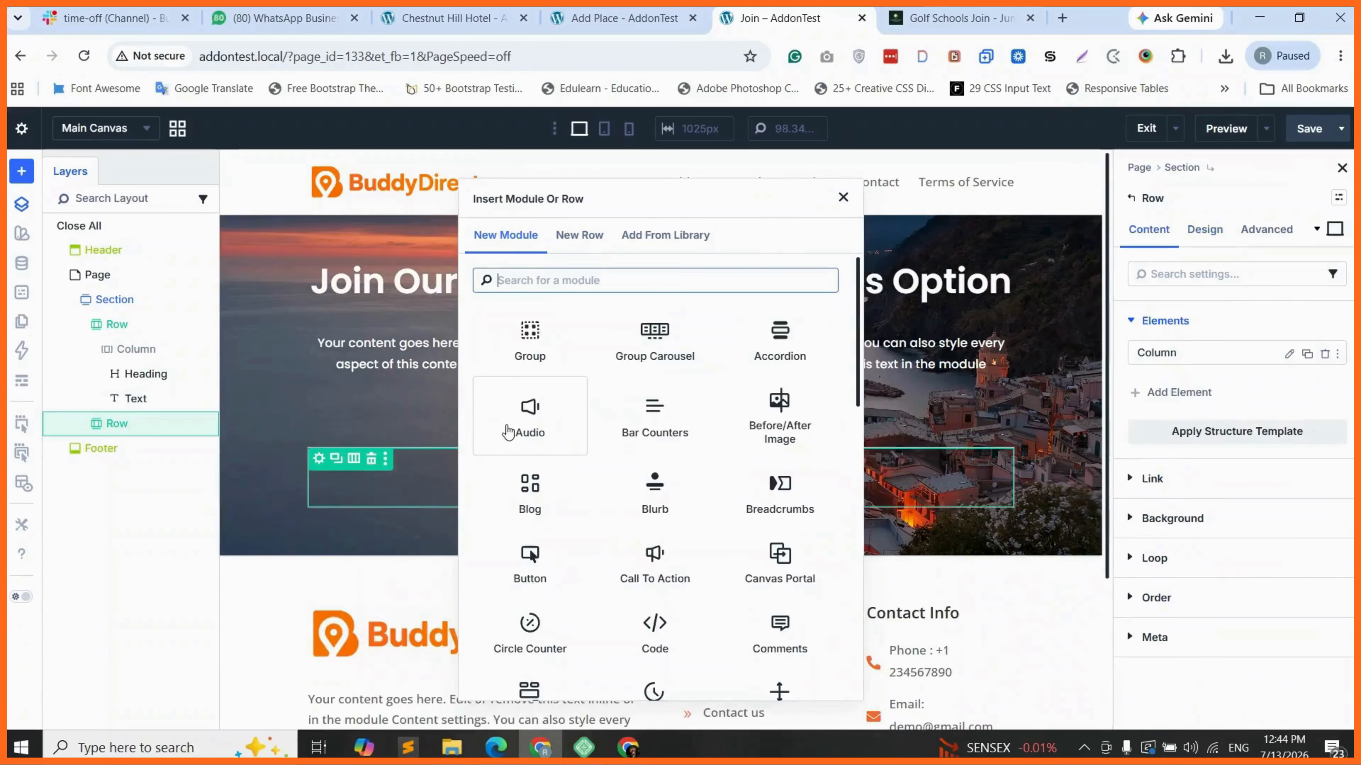
text(butt)
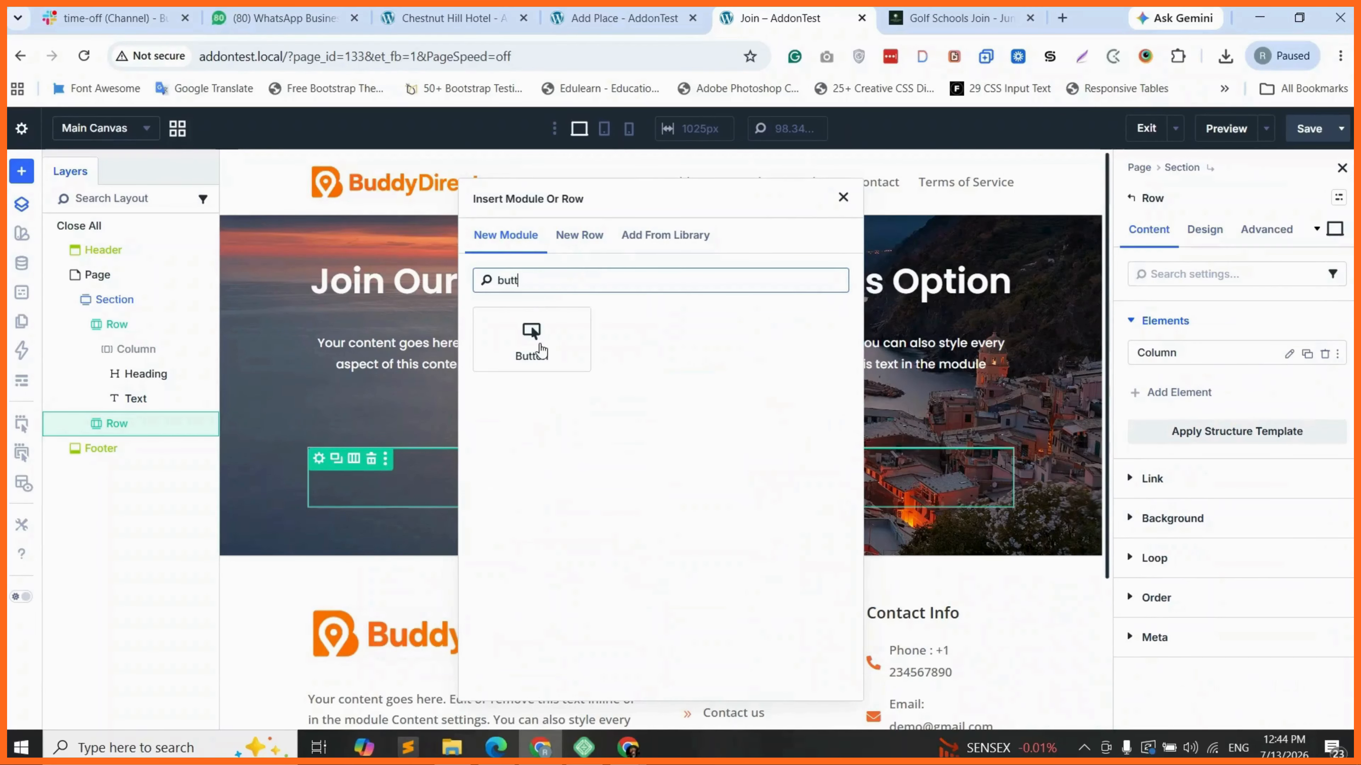
click(541, 349)
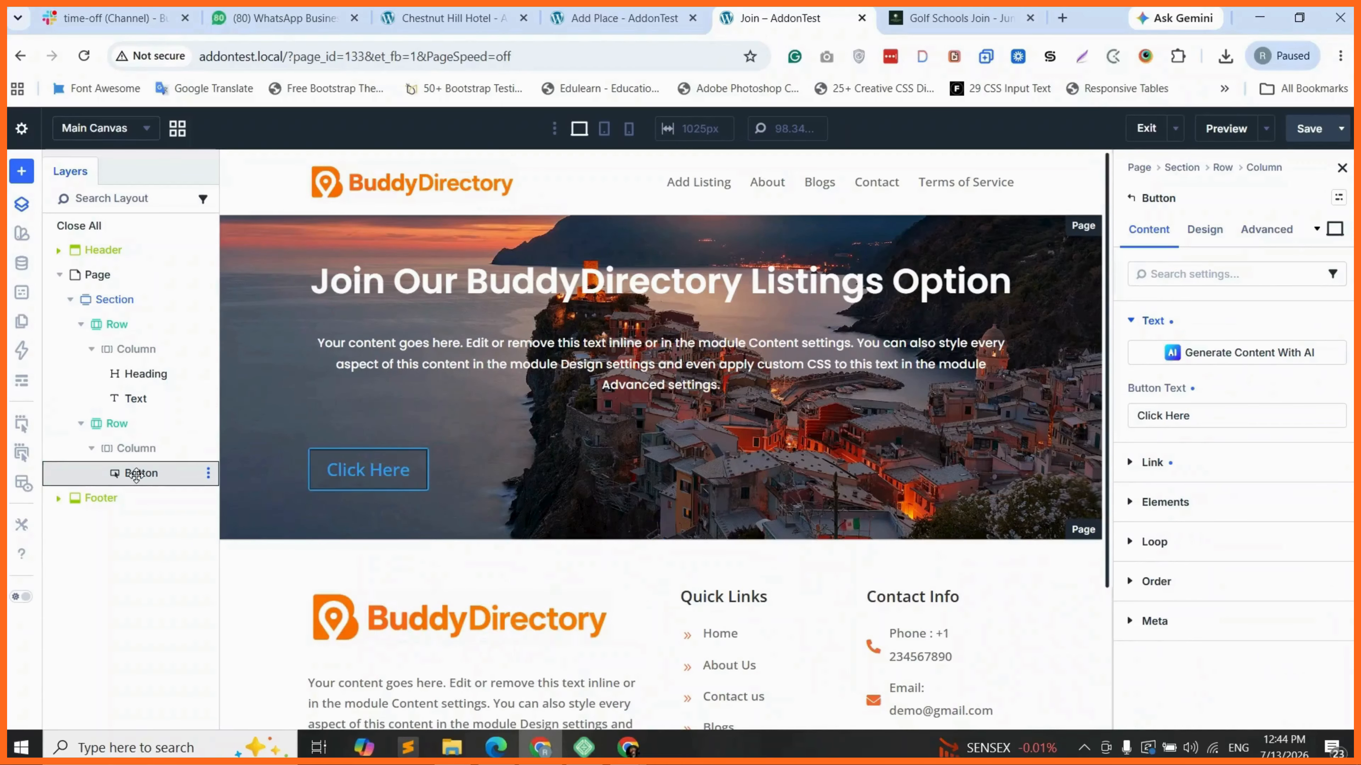
Move the Button module below the Text module in the first row and delete the emptied second row
drag(139, 475, 139, 408)
click(208, 448)
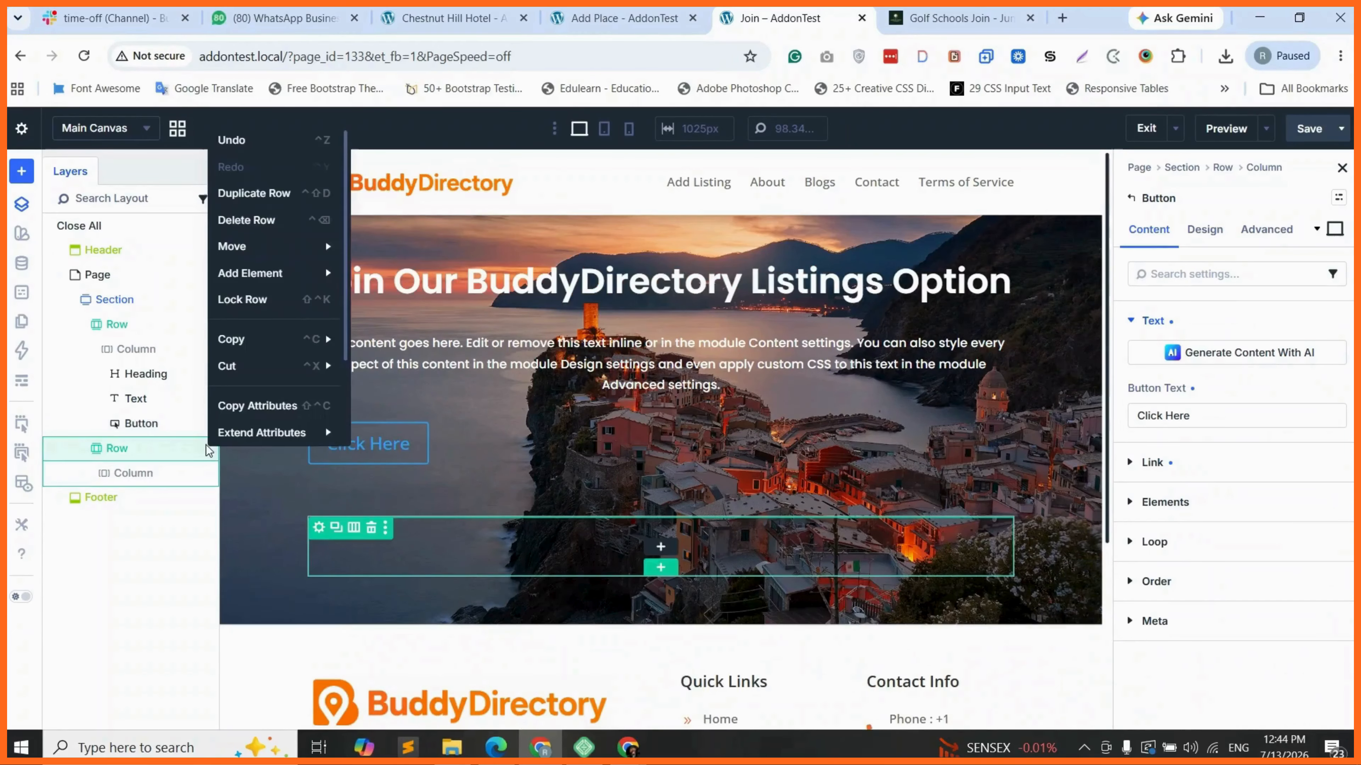
click(269, 230)
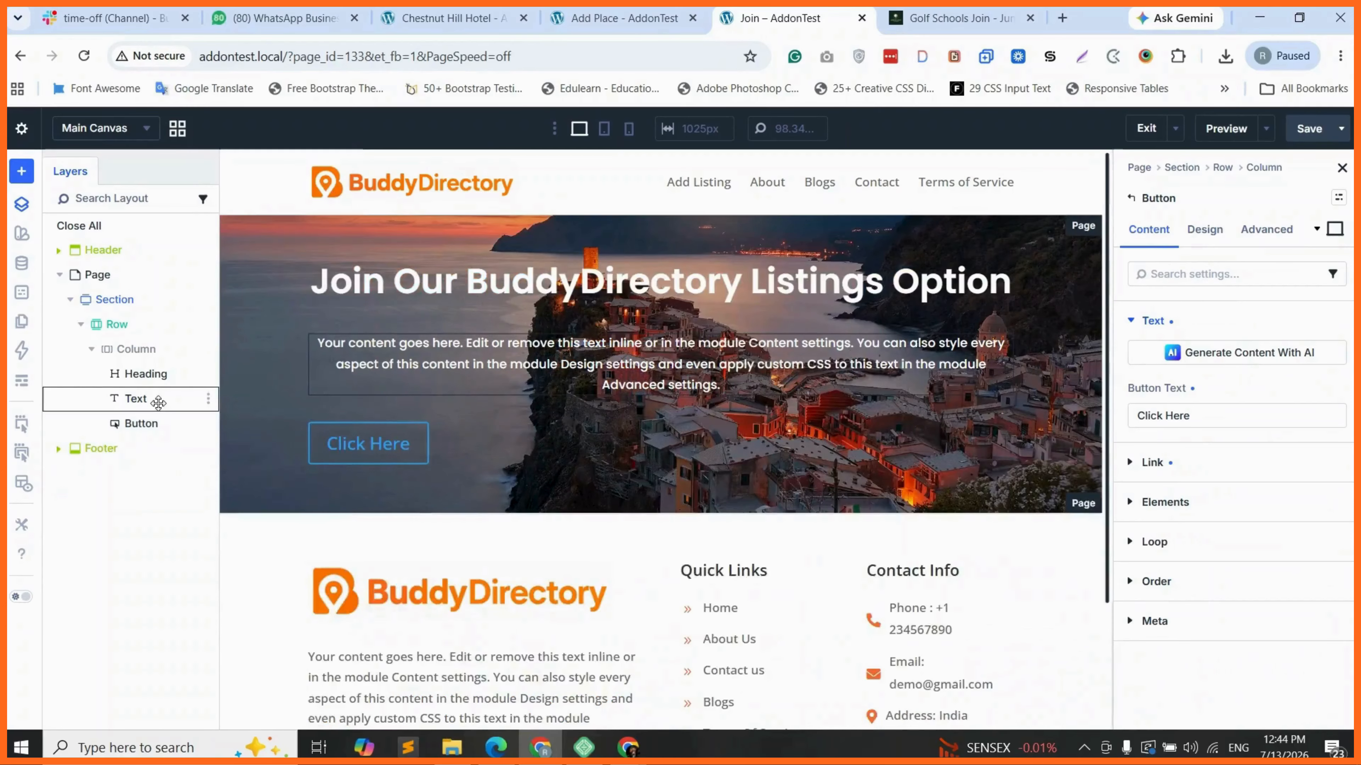
Change the Button module's text to JOIN
click(158, 428)
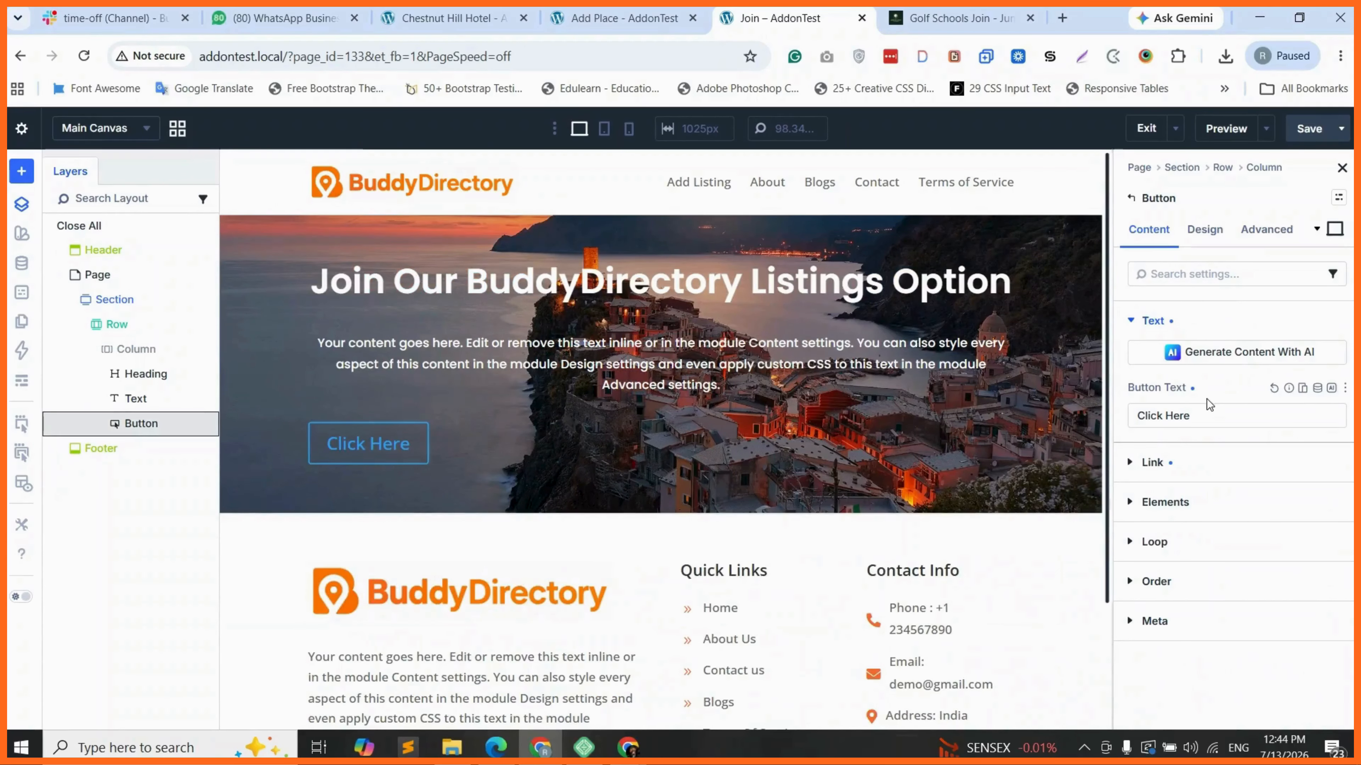
triple_click(1167, 414)
text(J)
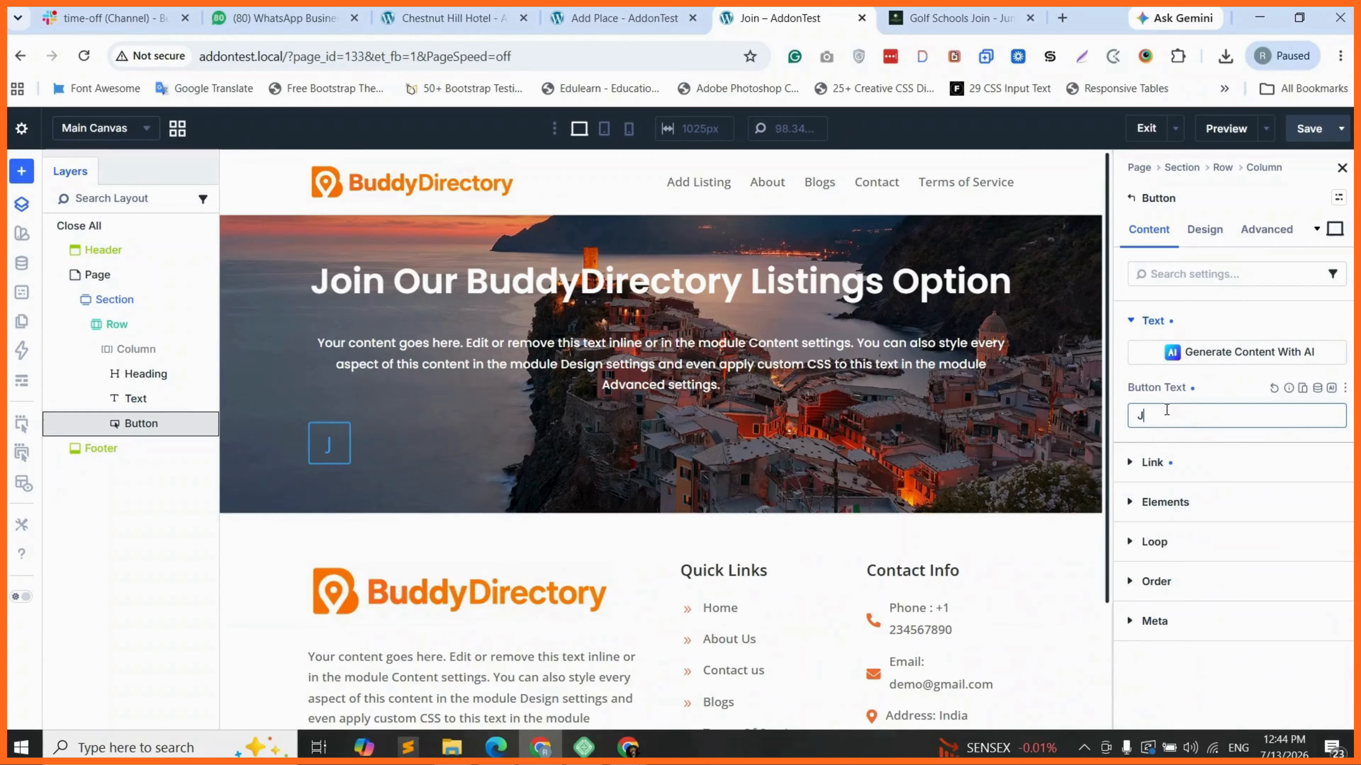
text(OIN)
Center the button's layout with Justify Content and Align Items set to center, and set its Button Alignment to center
click(1205, 230)
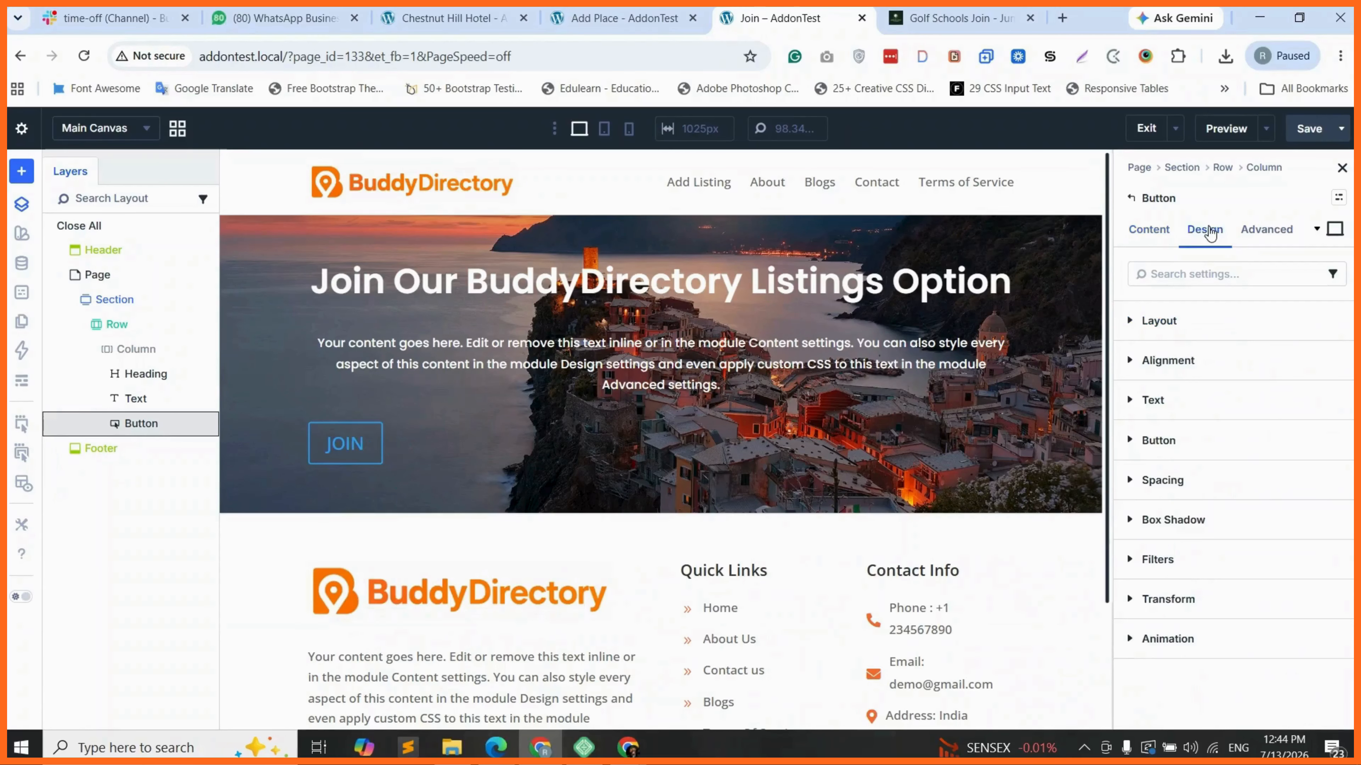
click(1178, 321)
scroll(1196, 560, down, 1)
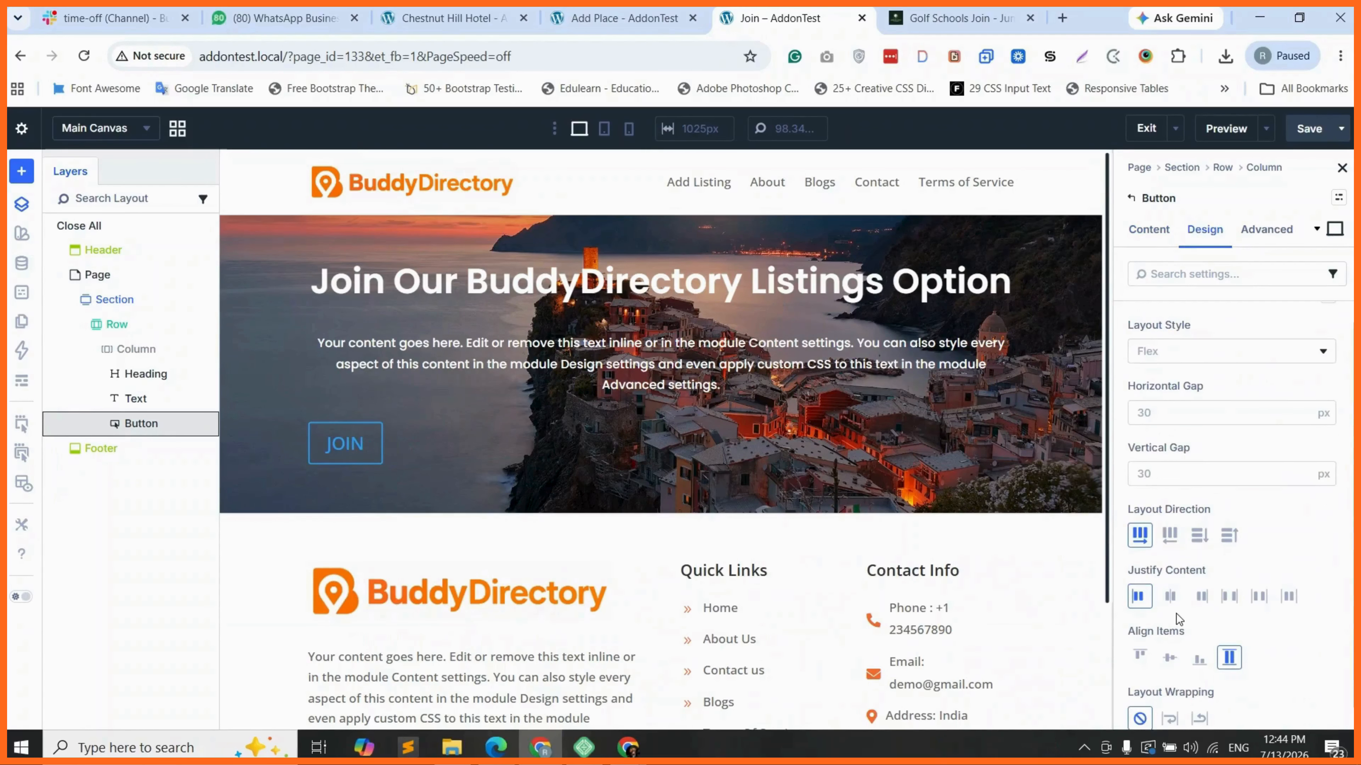
click(1172, 599)
scroll(1236, 579, down, 3)
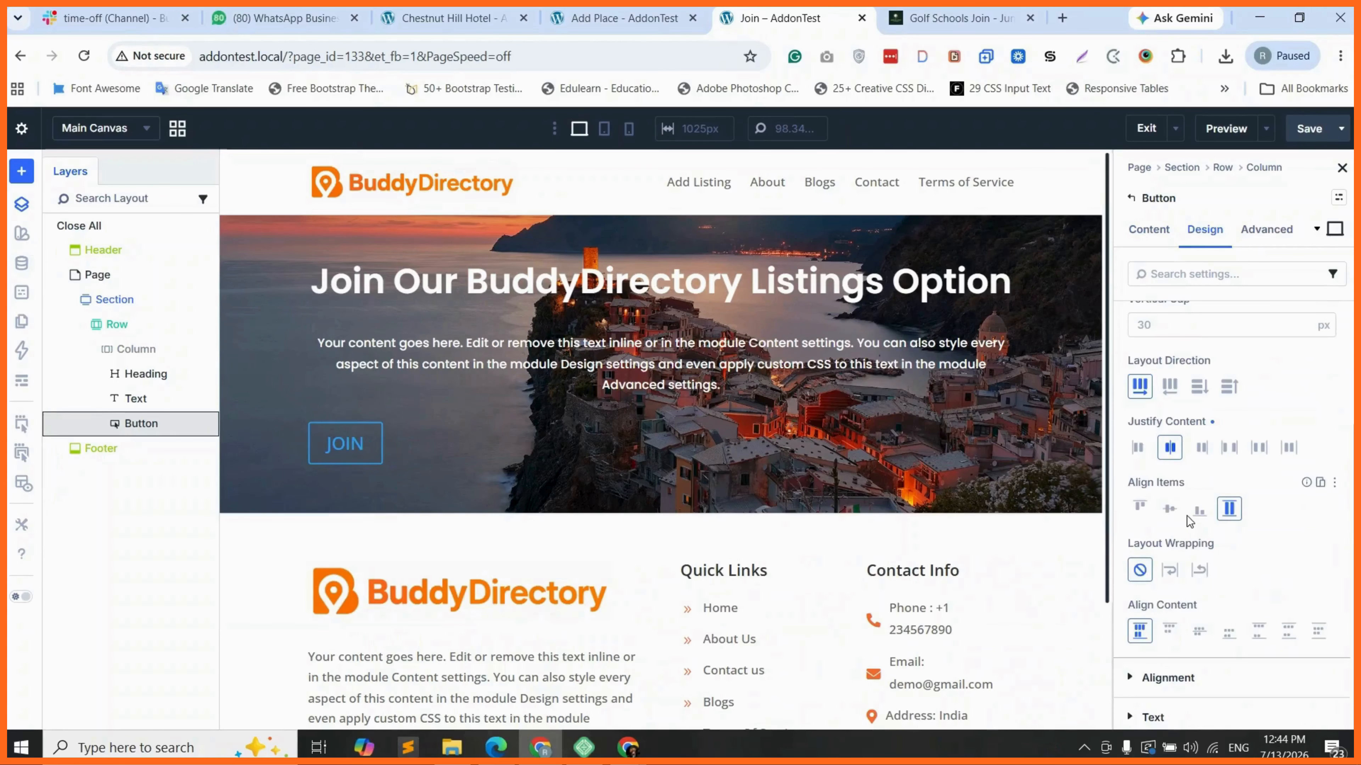
click(1169, 508)
scroll(1167, 587, down, 2)
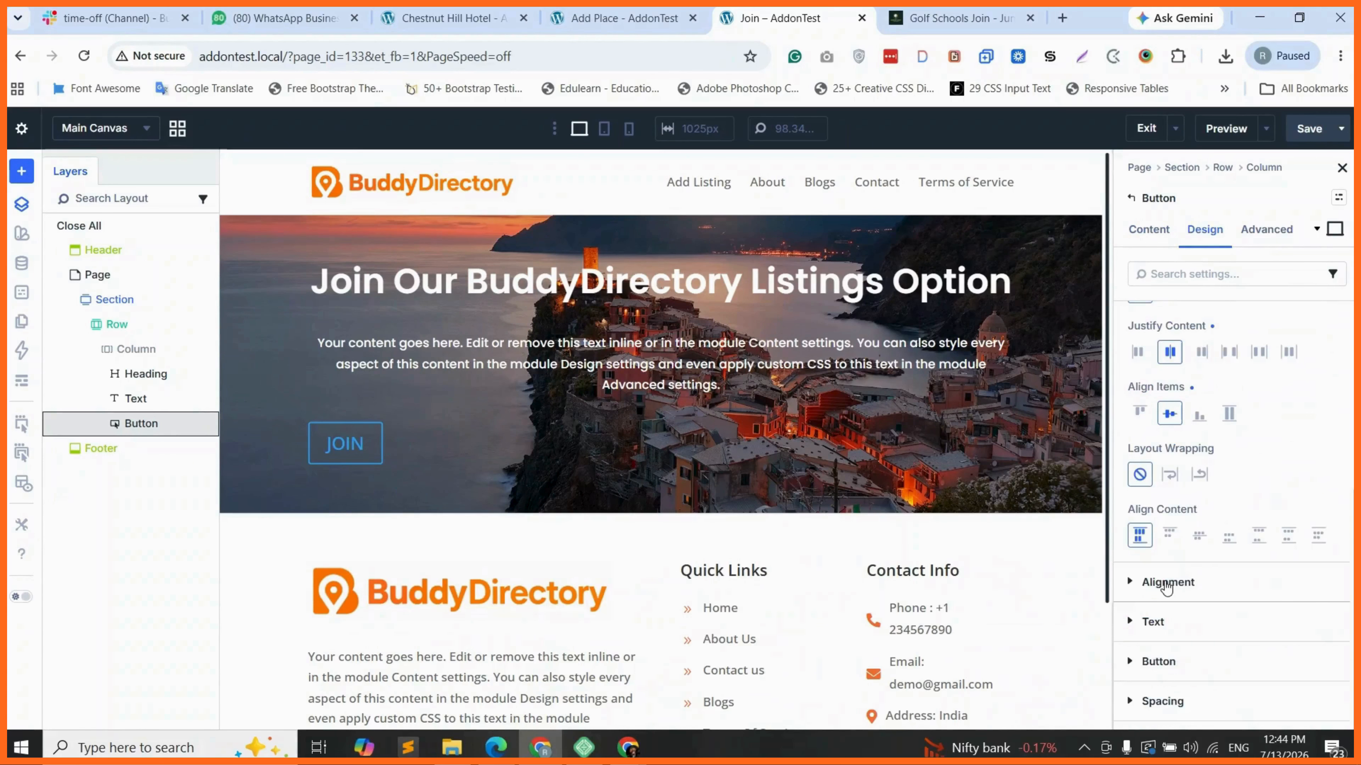
click(1165, 583)
click(1170, 417)
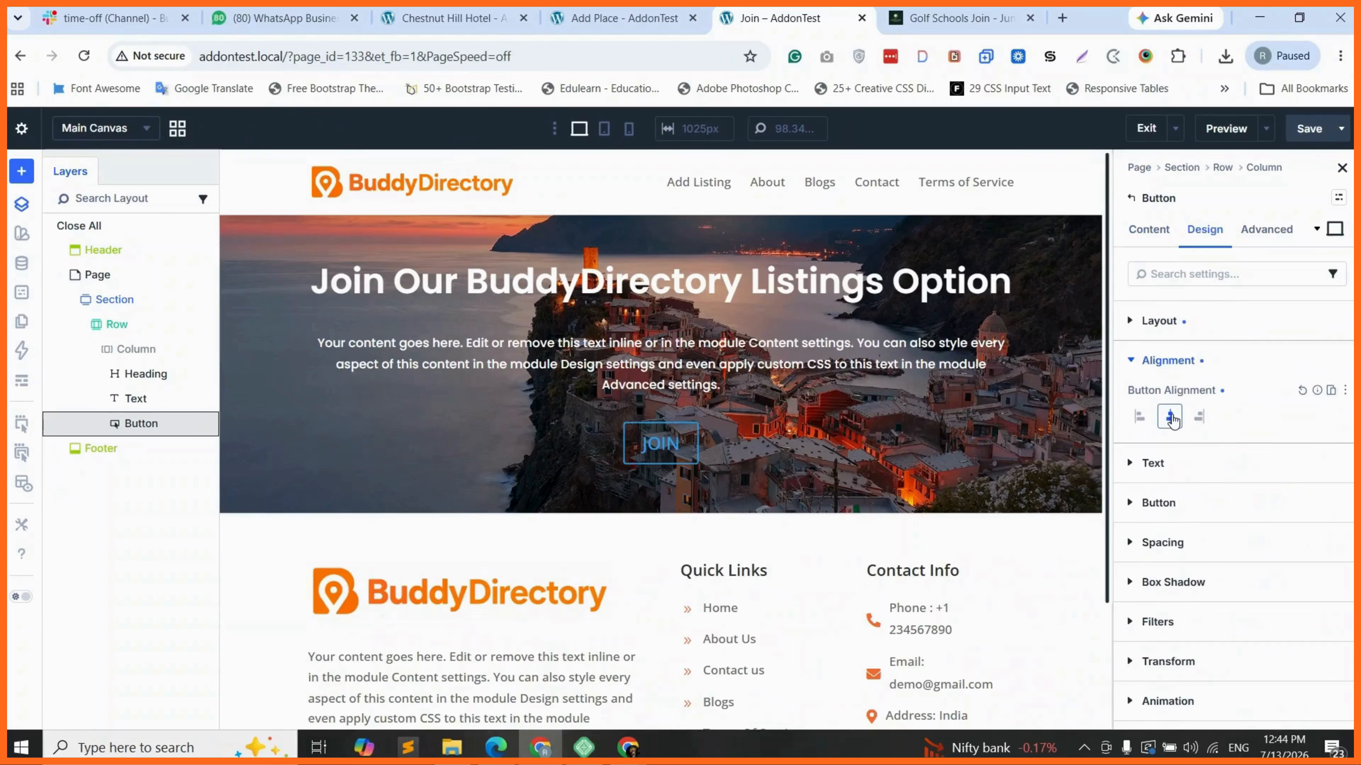
Give the button a solid orange background color, FF8400
click(1178, 476)
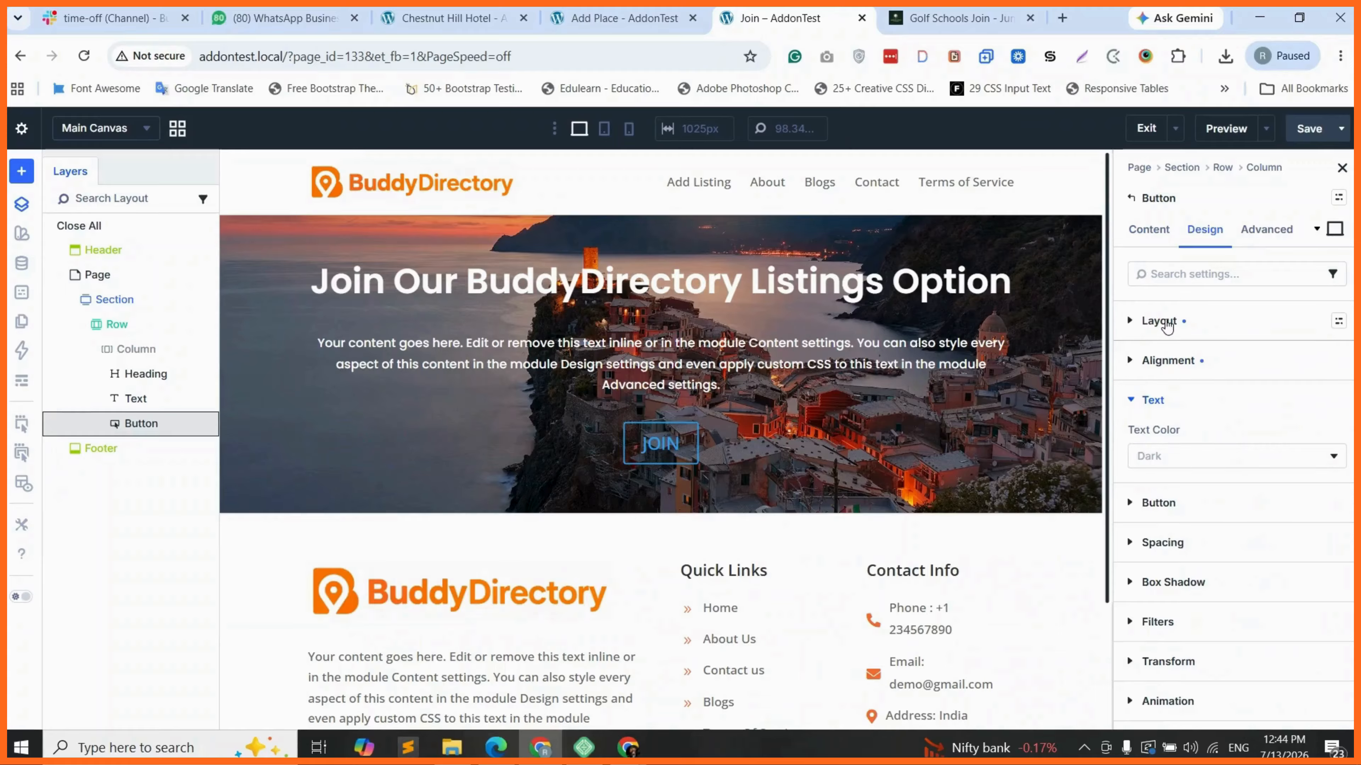
click(1187, 502)
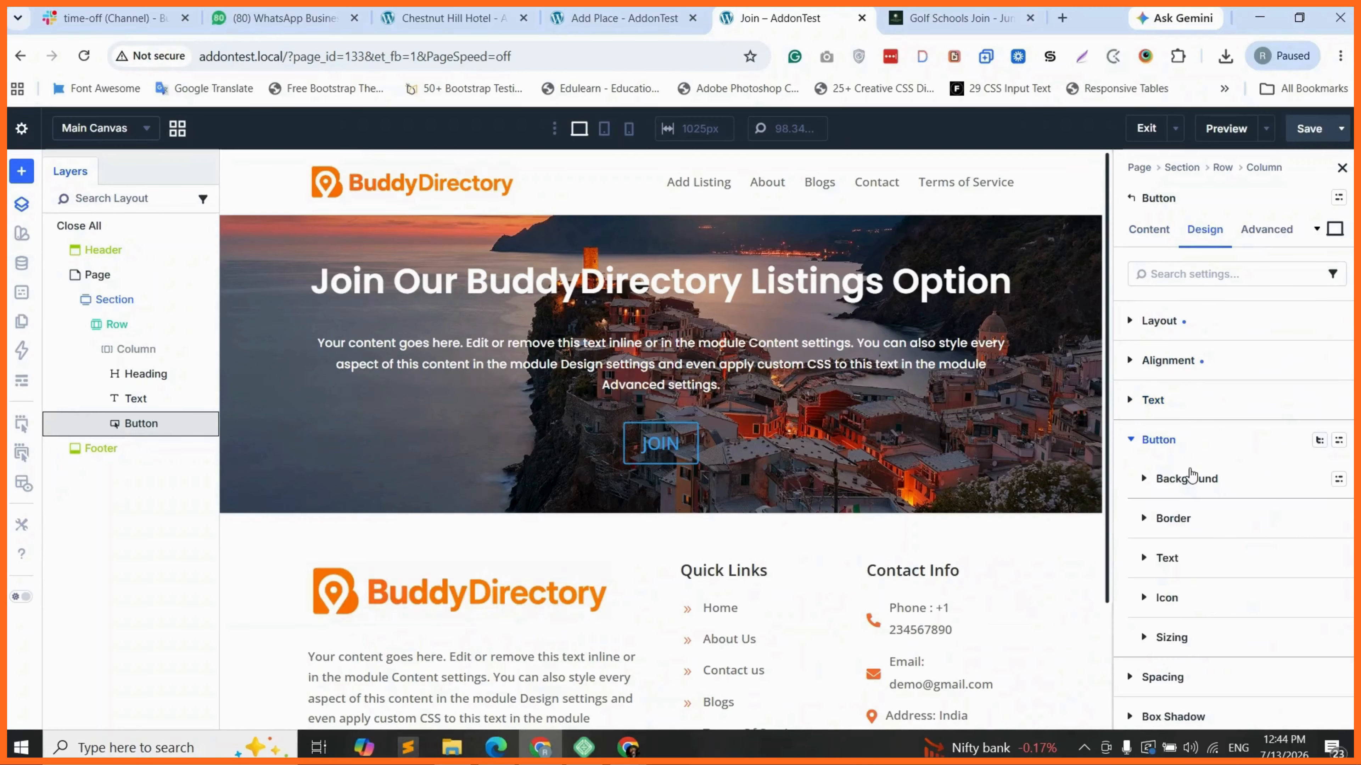
click(1188, 478)
click(1193, 567)
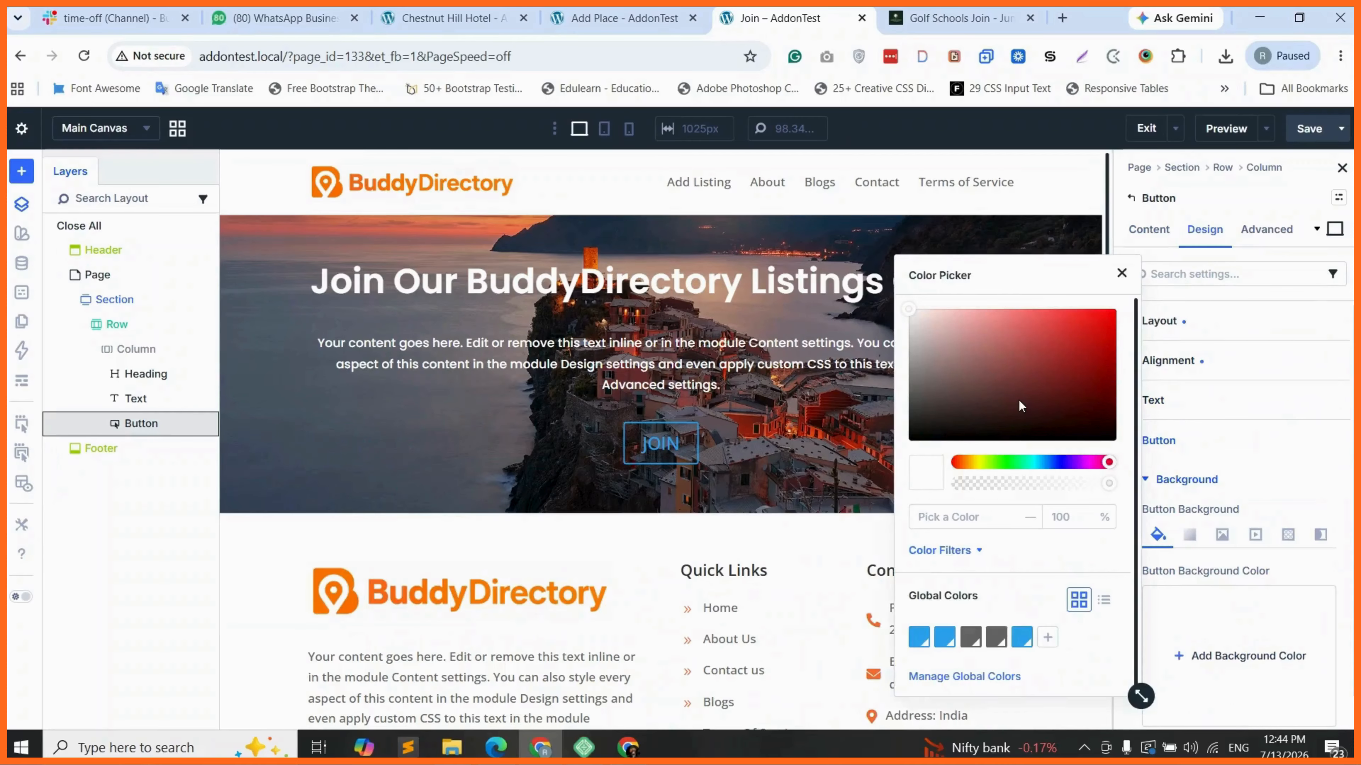
click(973, 462)
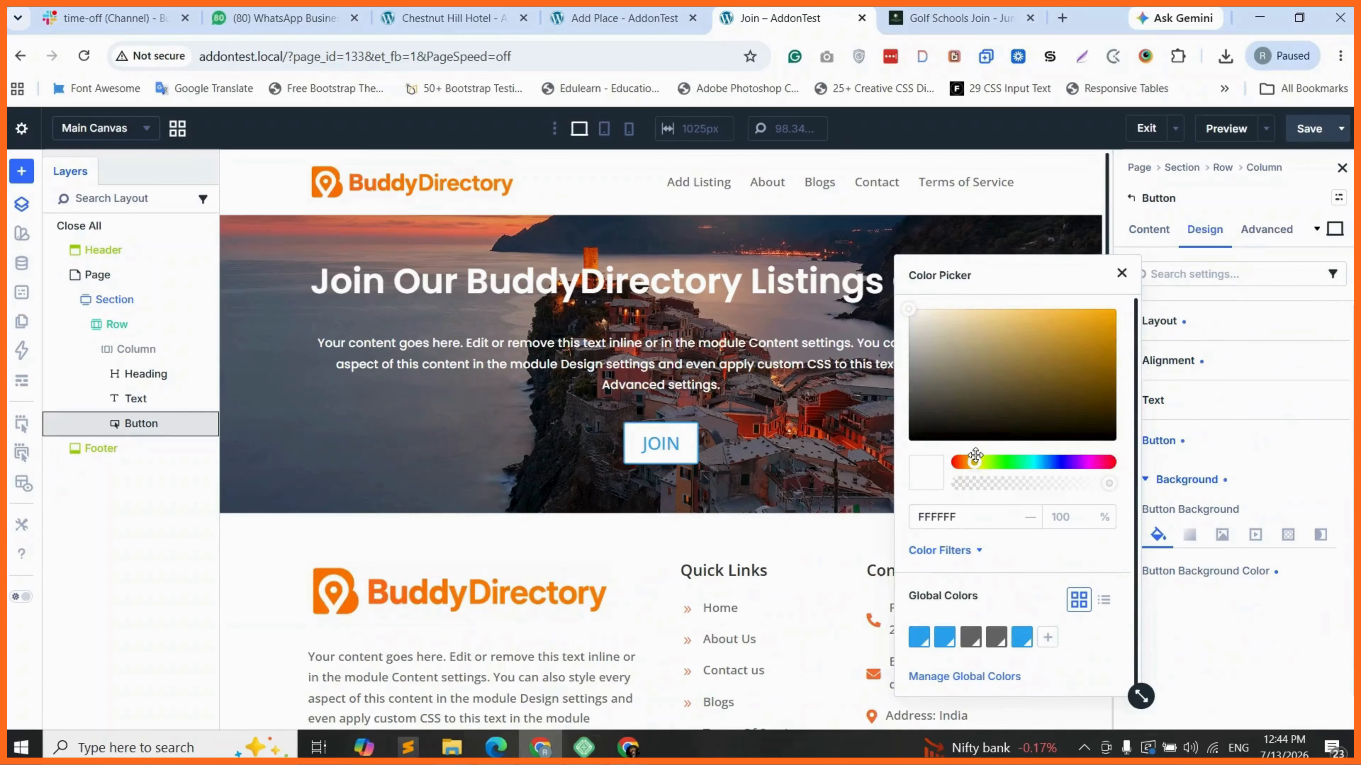
drag(974, 456, 971, 459)
click(1091, 326)
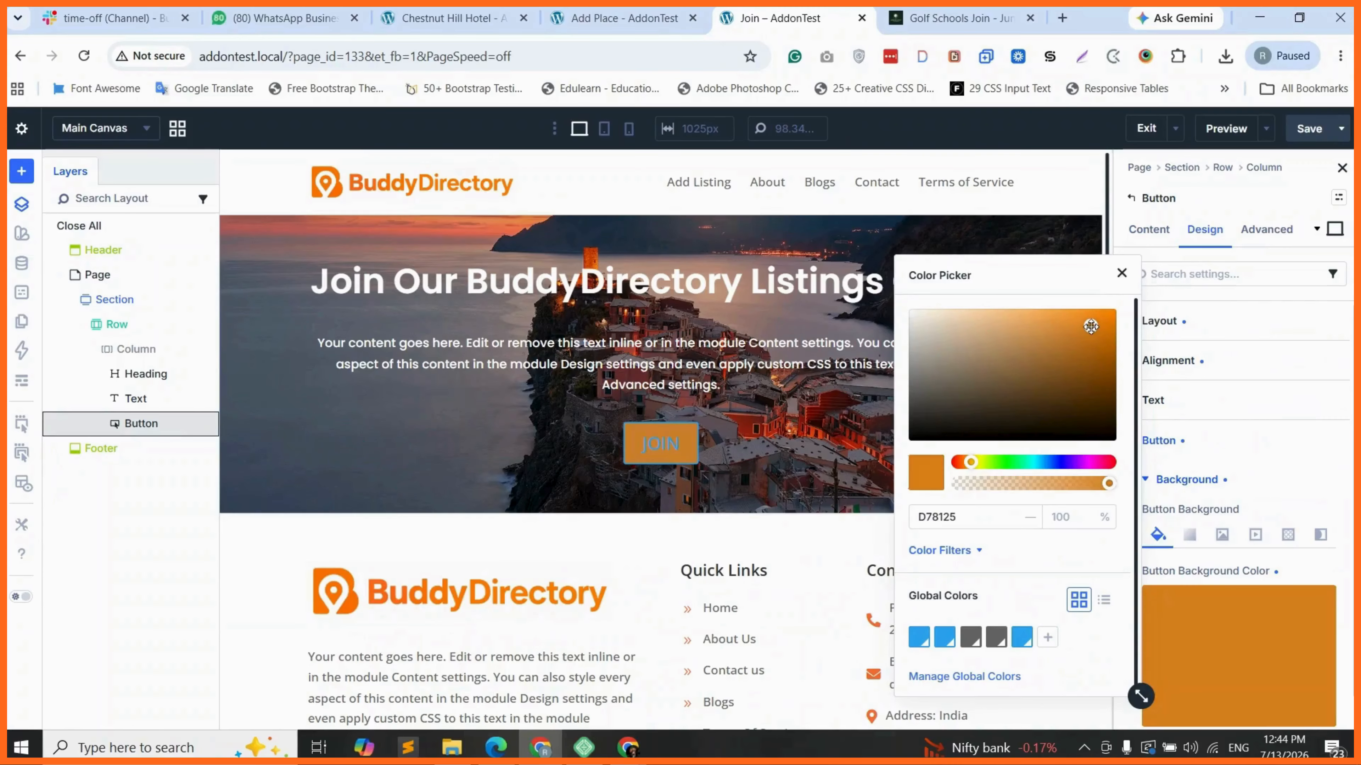
drag(1091, 326, 1115, 310)
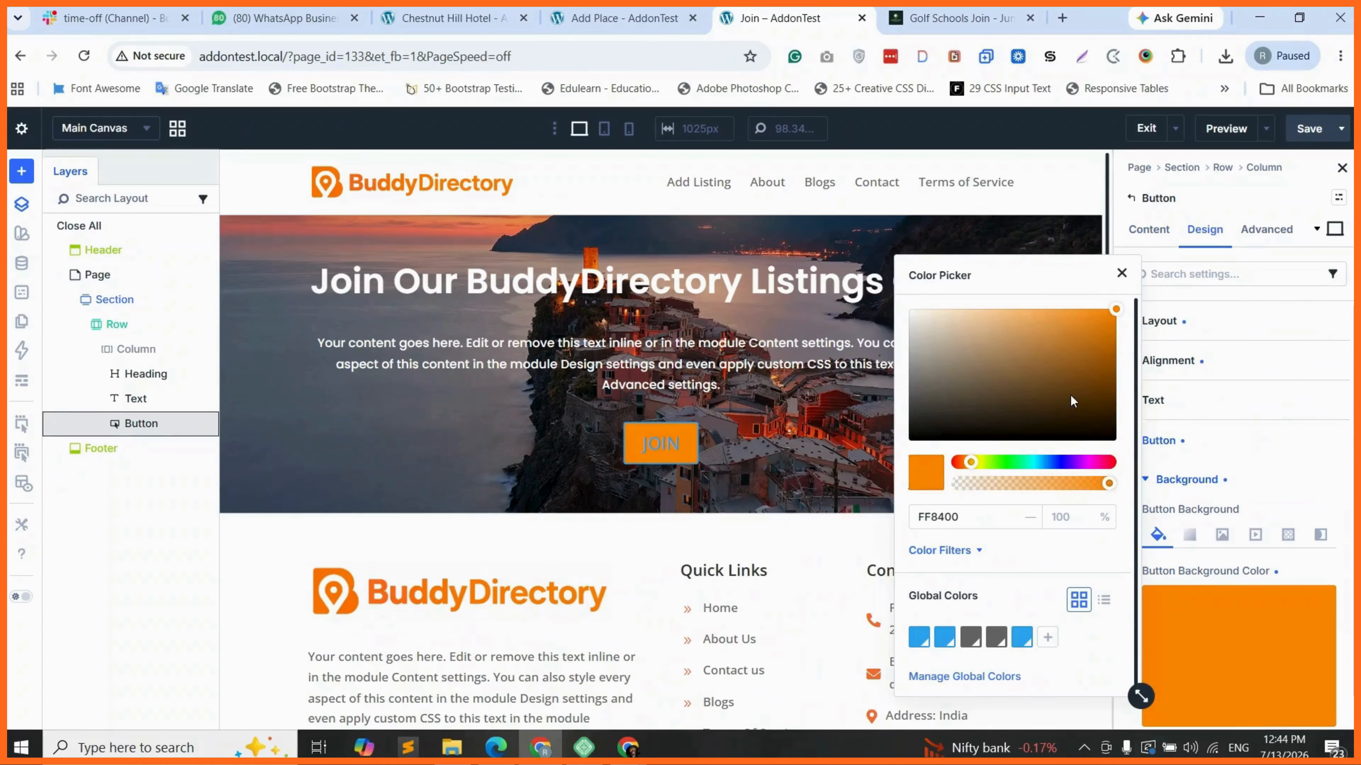
click(1121, 273)
Set the button's border radius to 6 px on all linked corners
scroll(1211, 525, down, 3)
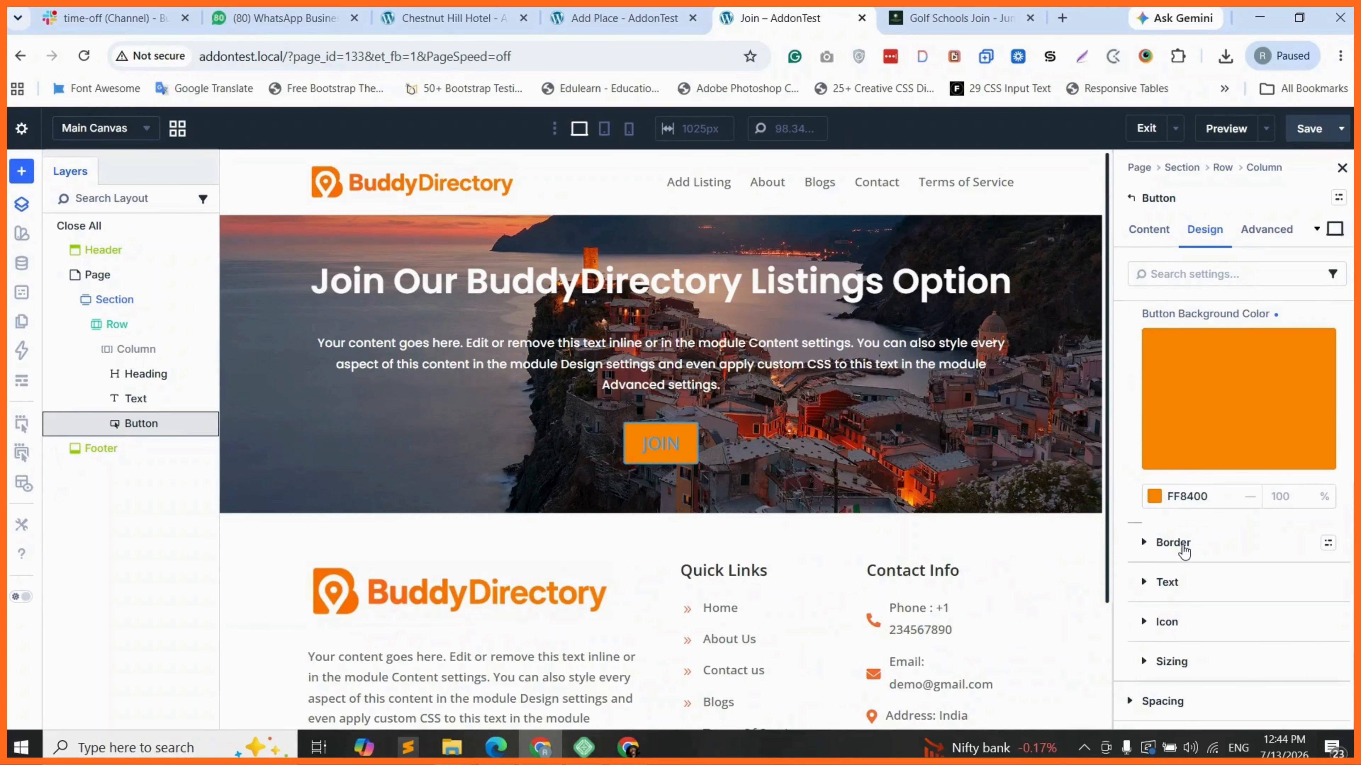
click(1172, 543)
scroll(1232, 400, down, 4)
scroll(1221, 396, up, 1)
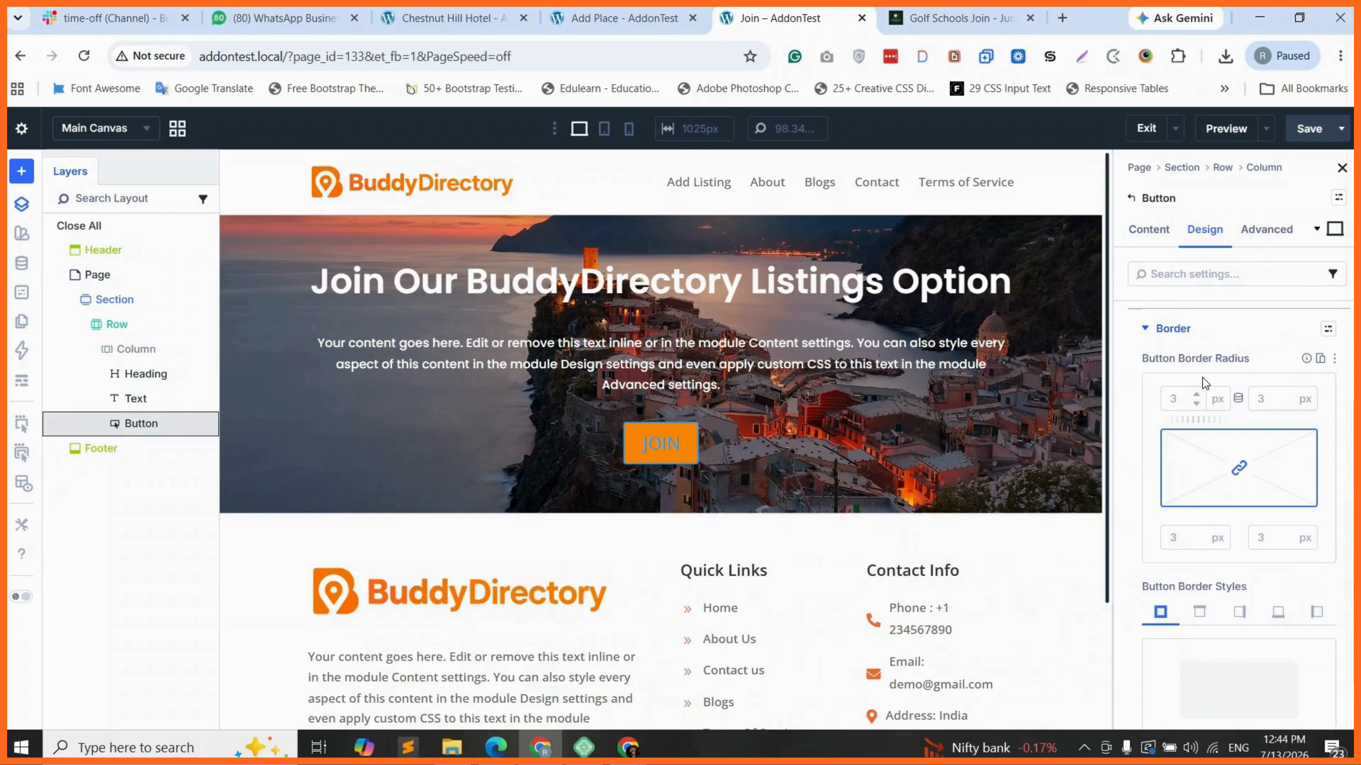
click(1171, 408)
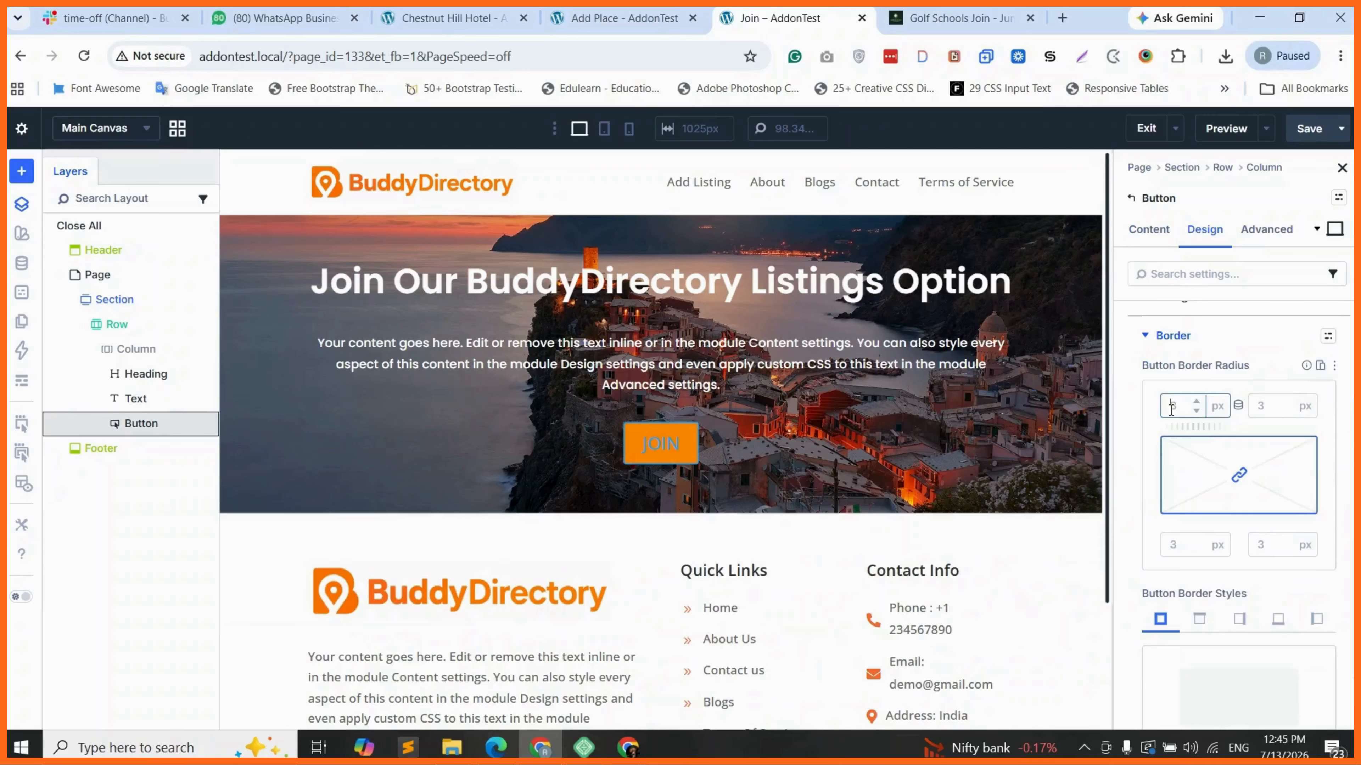
text(6)
Try to pick an orange hue for the button's border color
scroll(1238, 547, down, 1)
scroll(1185, 519, down, 1)
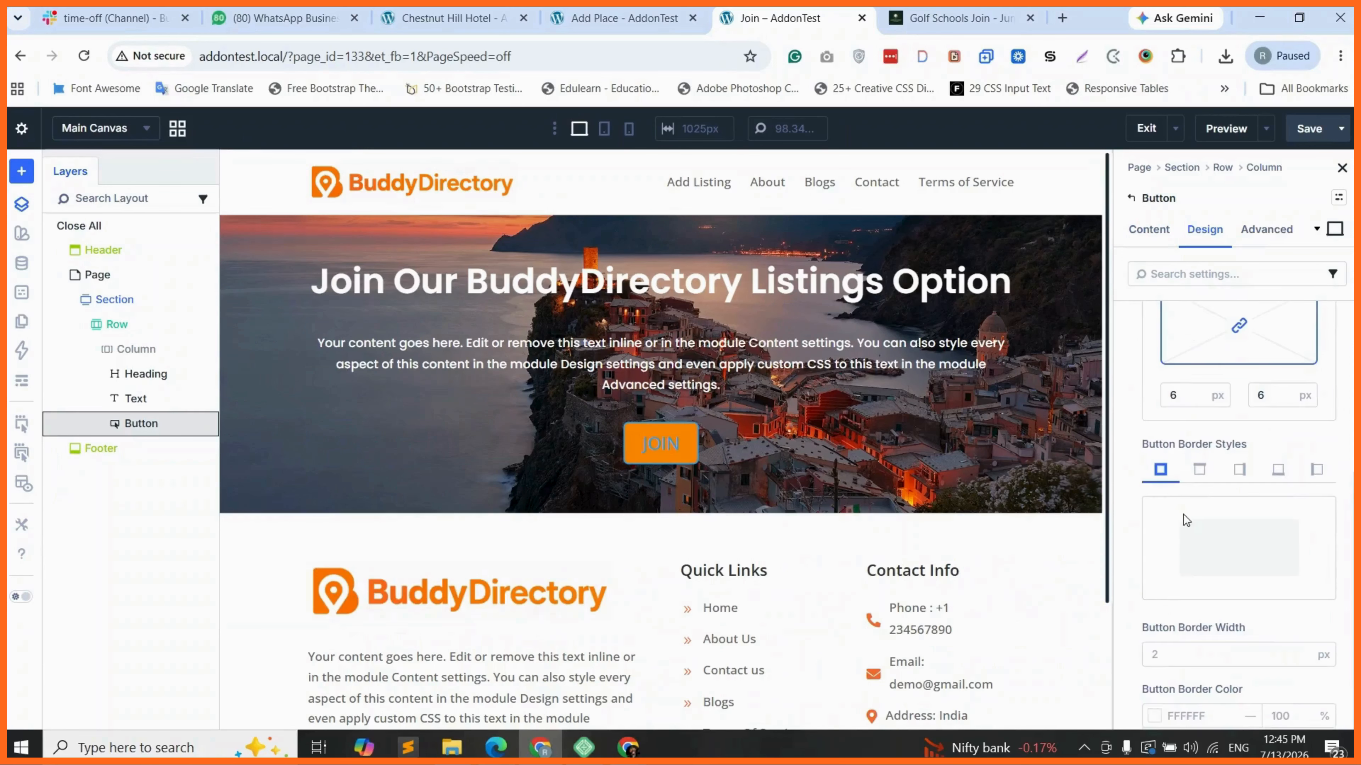
scroll(1228, 542, down, 1)
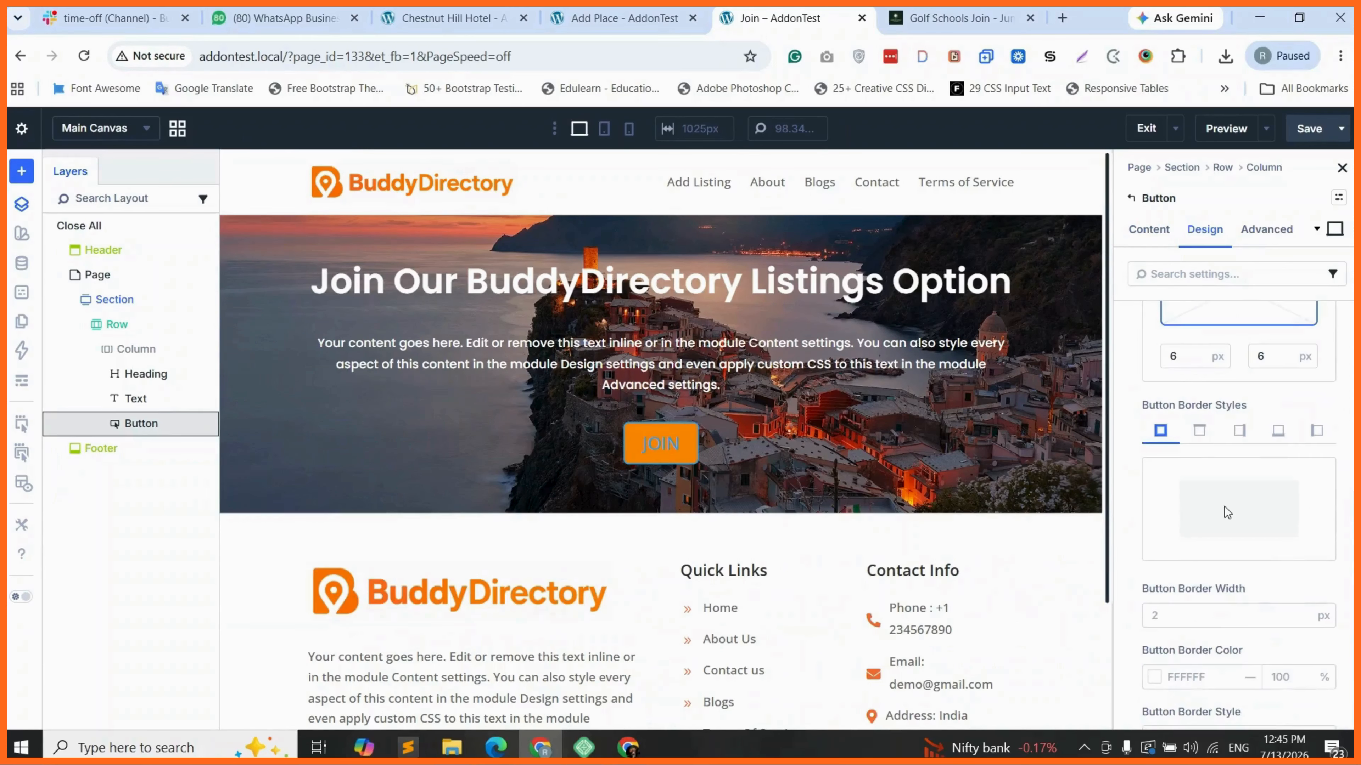
scroll(1224, 506, down, 1)
scroll(1218, 540, down, 1)
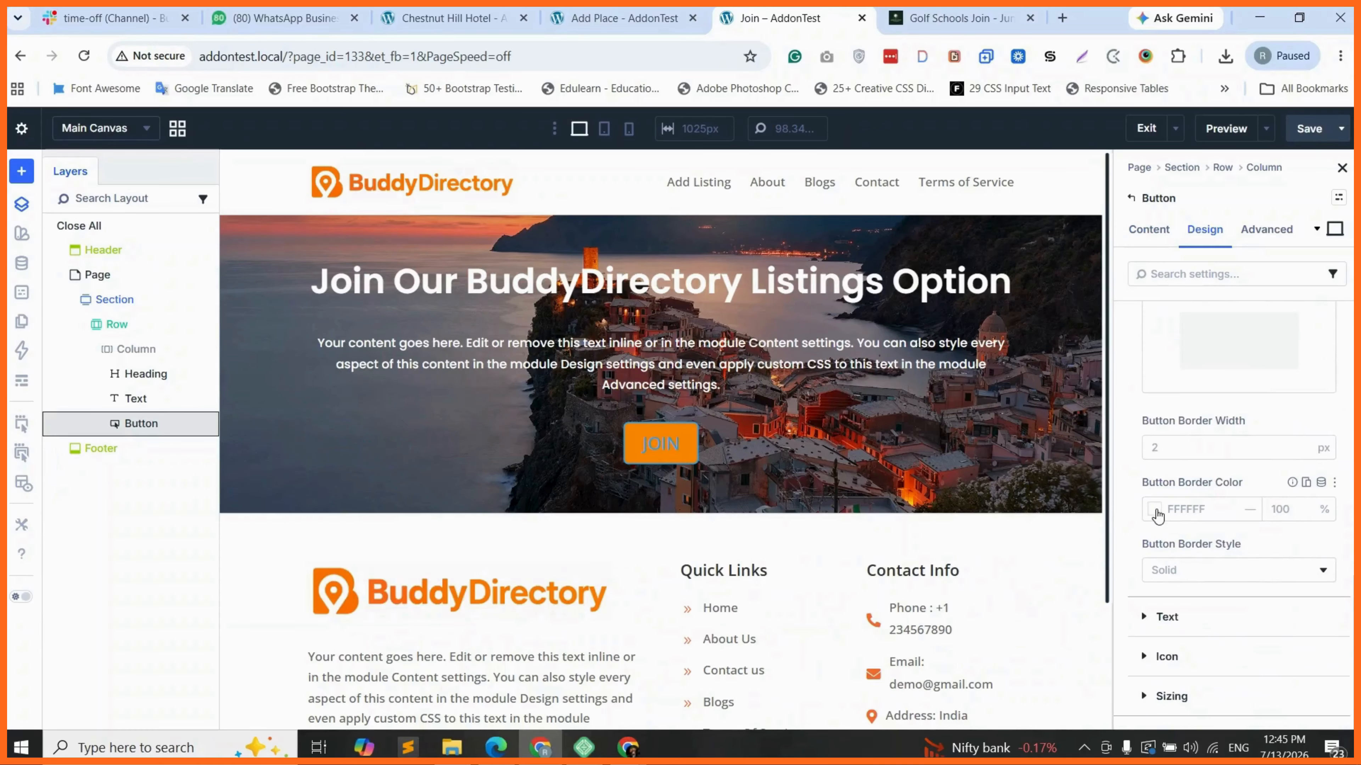
click(1154, 509)
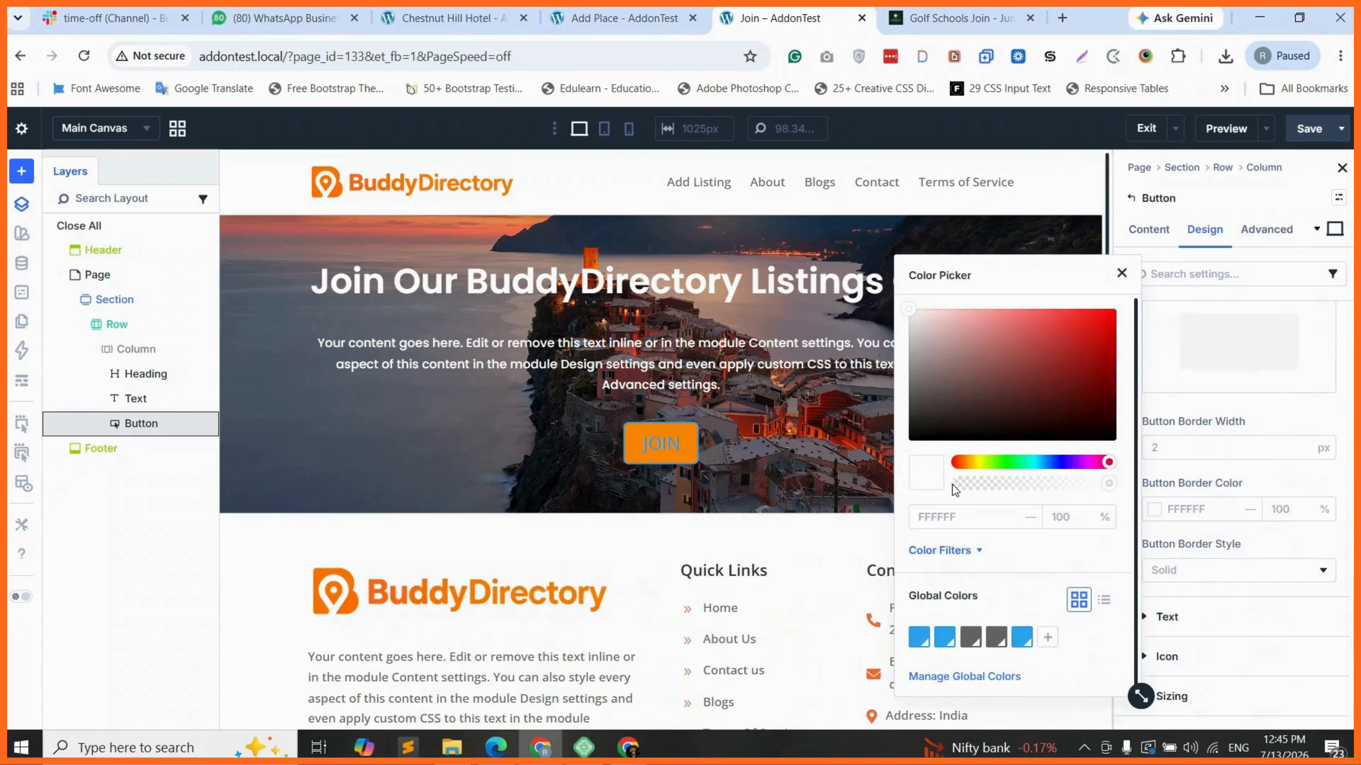
click(968, 462)
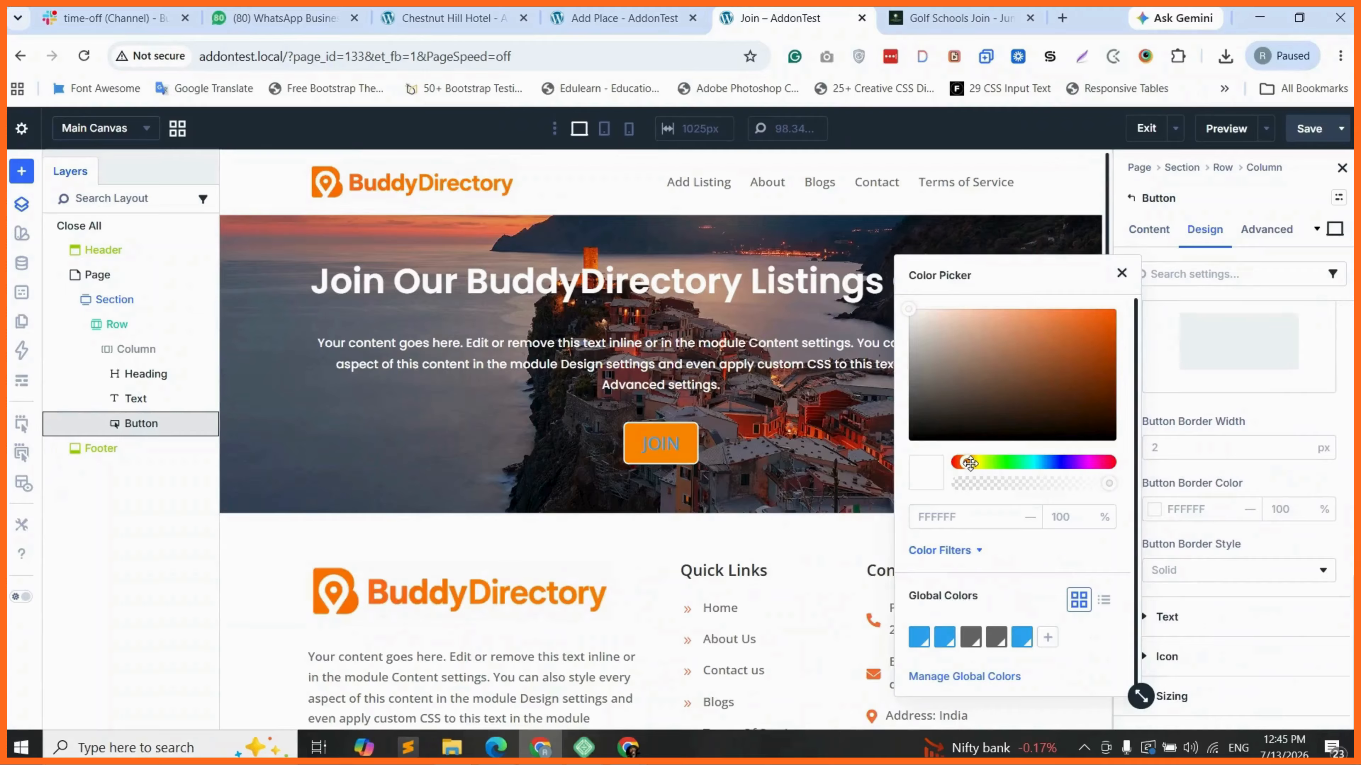
drag(969, 463, 969, 463)
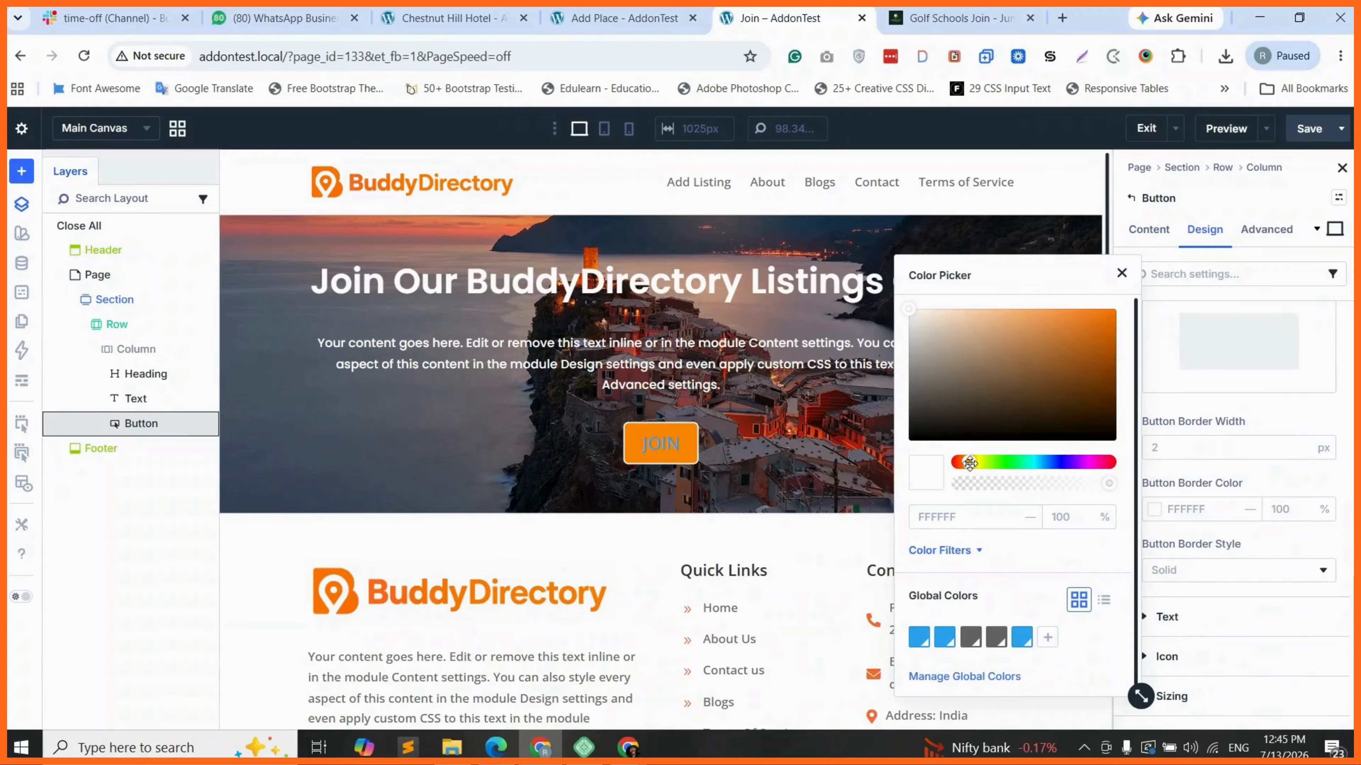
click(1259, 424)
Copy the button's background color code FF8400 and apply it as the button's border color
scroll(1232, 429, up, 5)
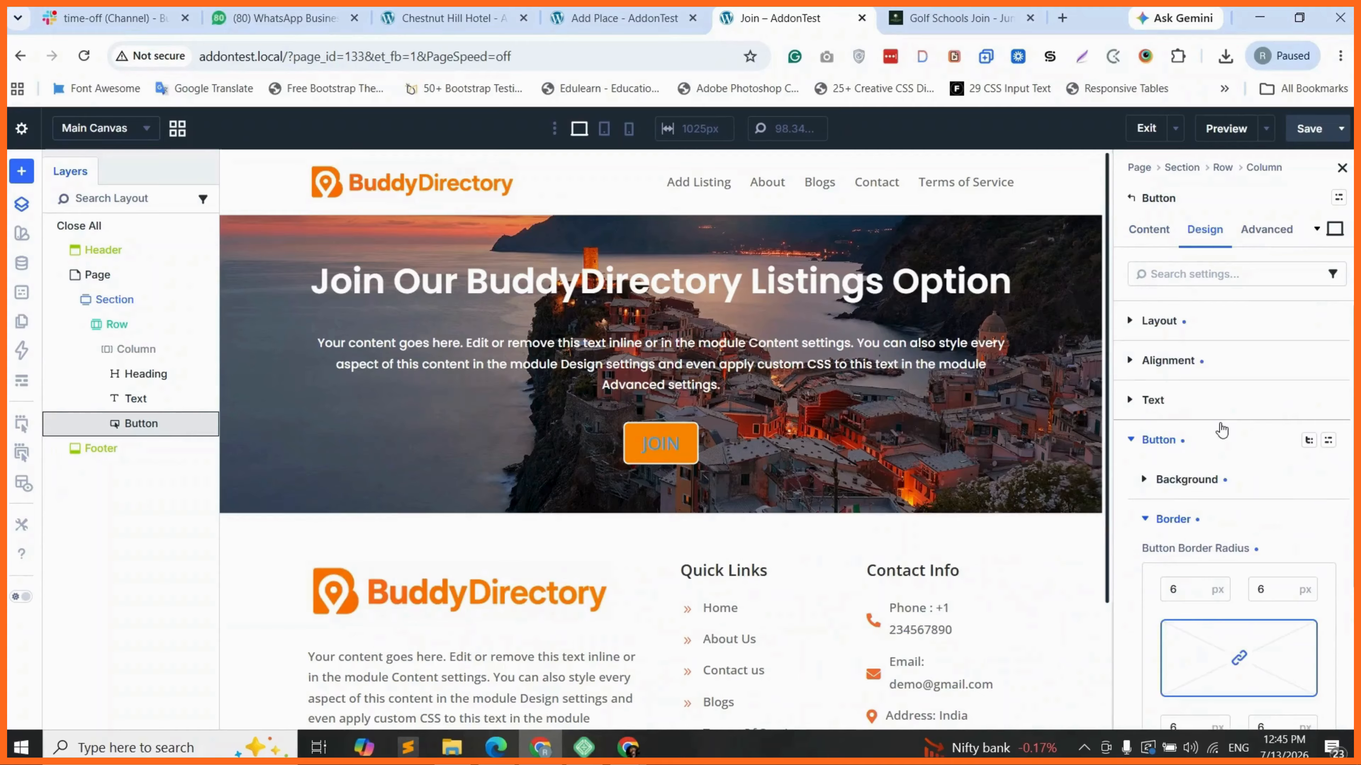
click(1193, 478)
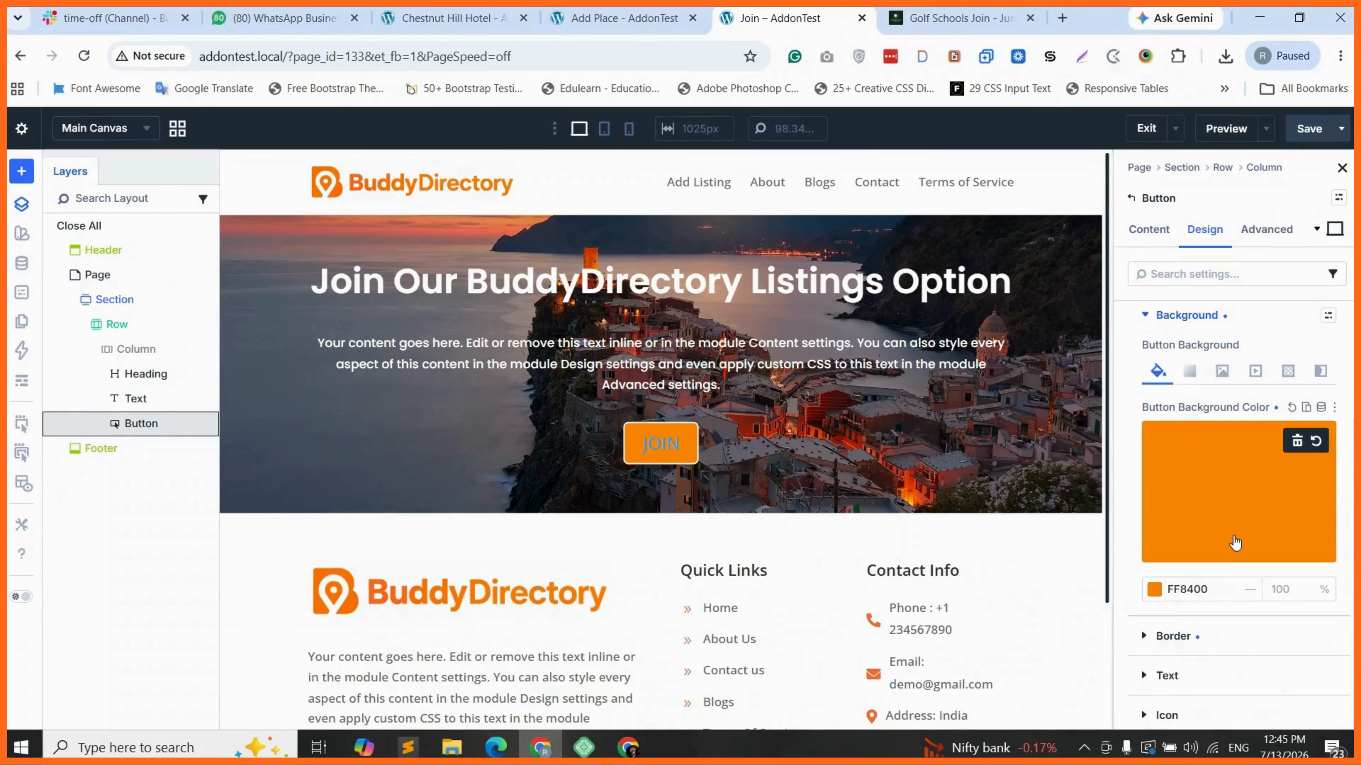
click(1235, 543)
click(966, 518)
key(ctrl+c)
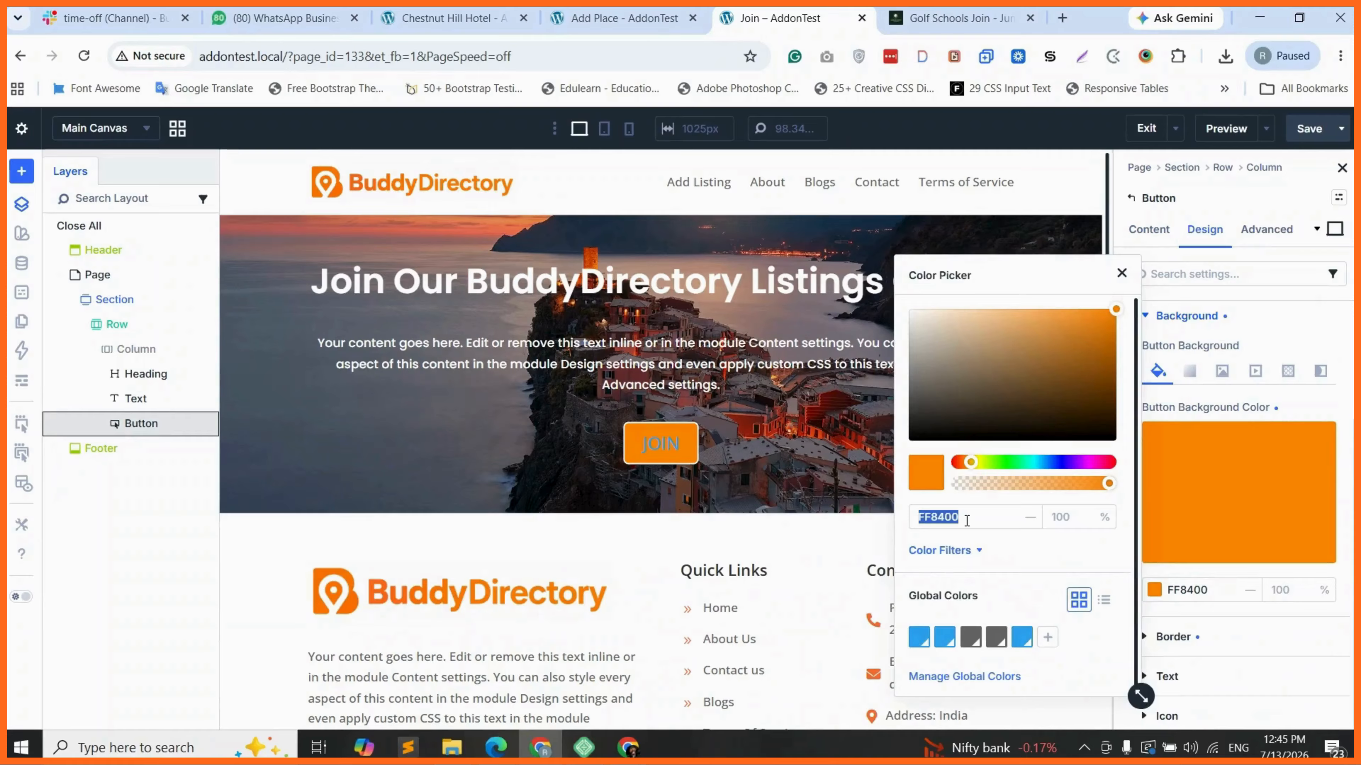
click(1205, 636)
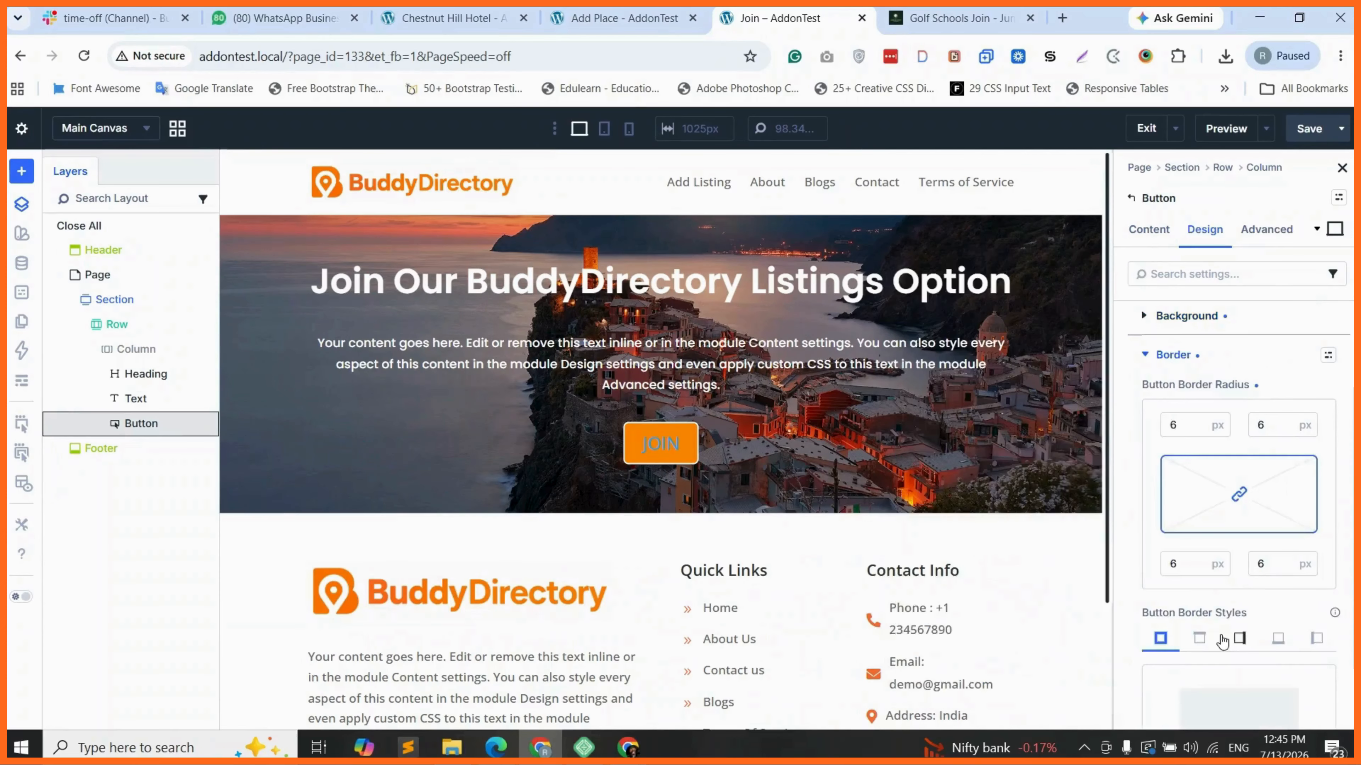
scroll(1221, 641, down, 7)
click(1197, 475)
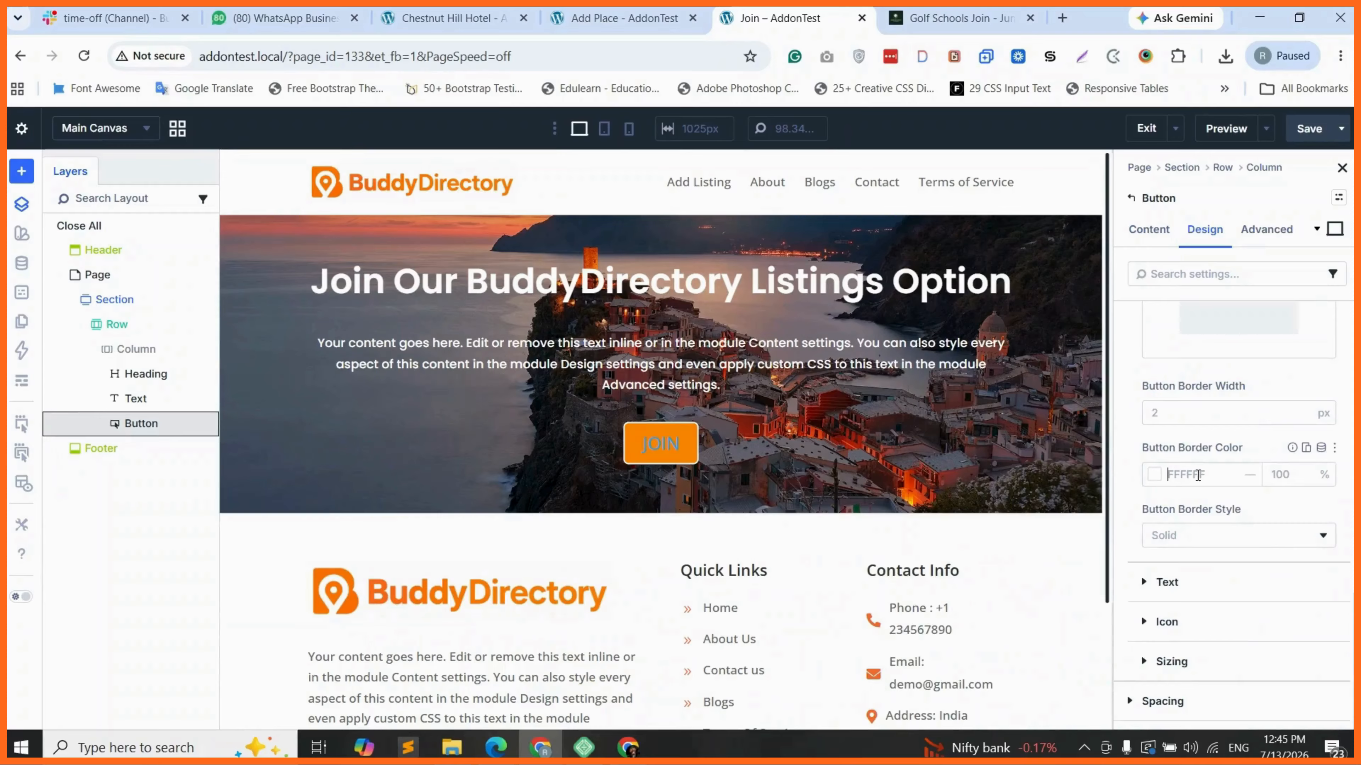
key(ctrl+v)
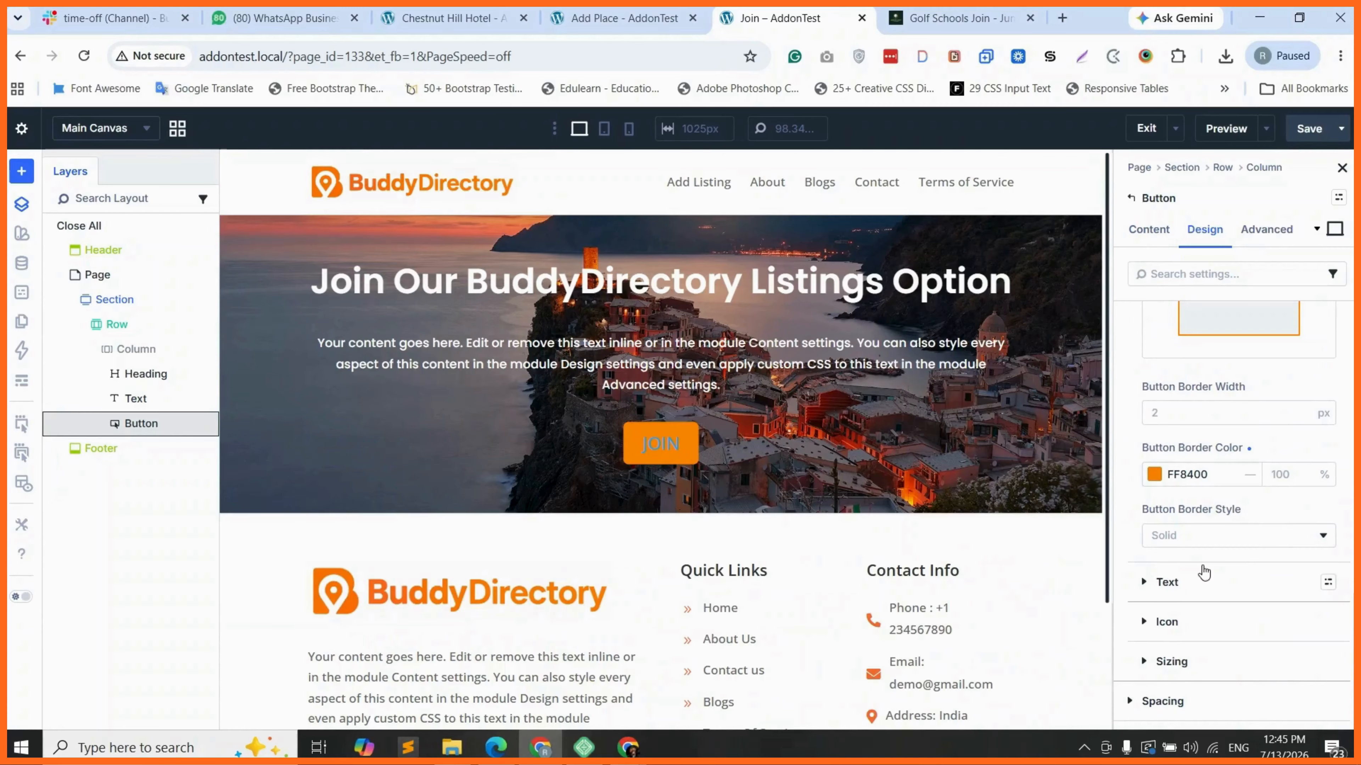
Set the button's top padding to 12 px and link it with the bottom padding
click(1165, 701)
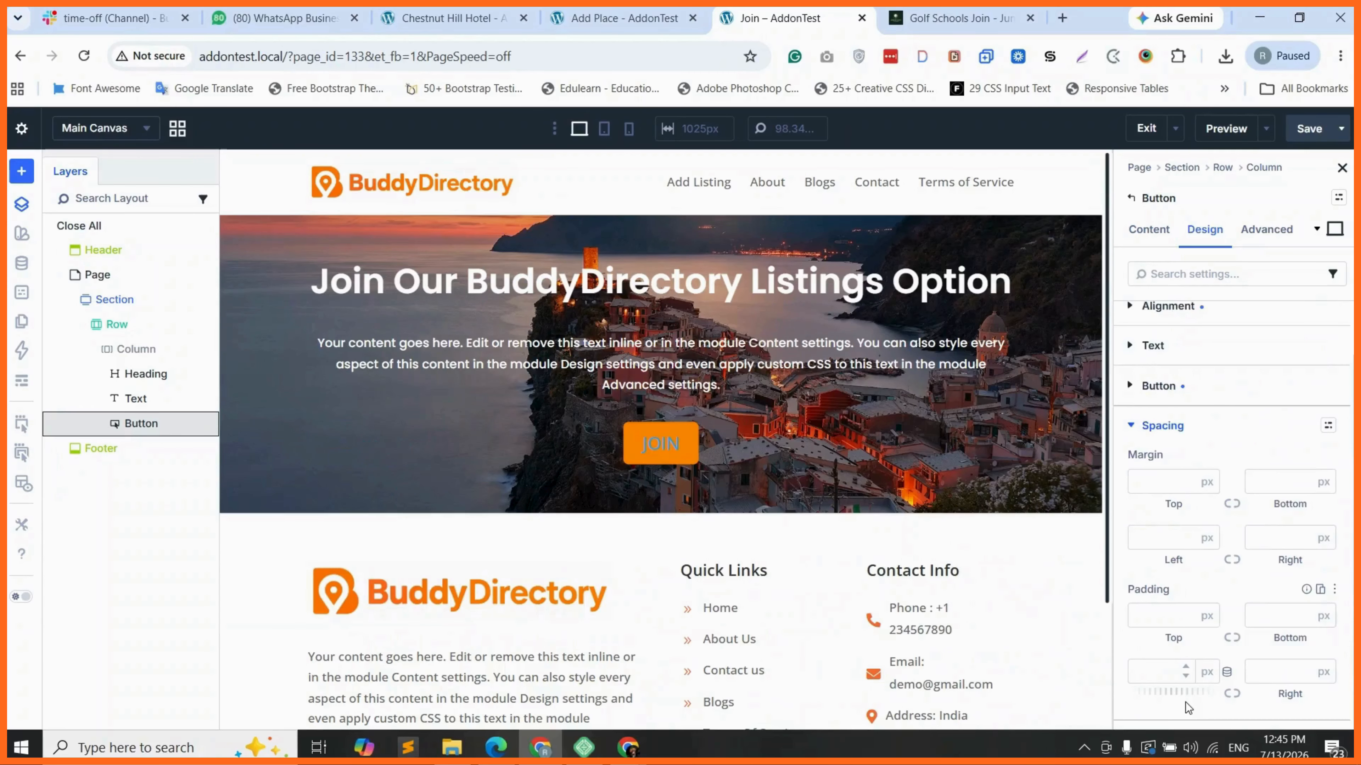
click(1145, 616)
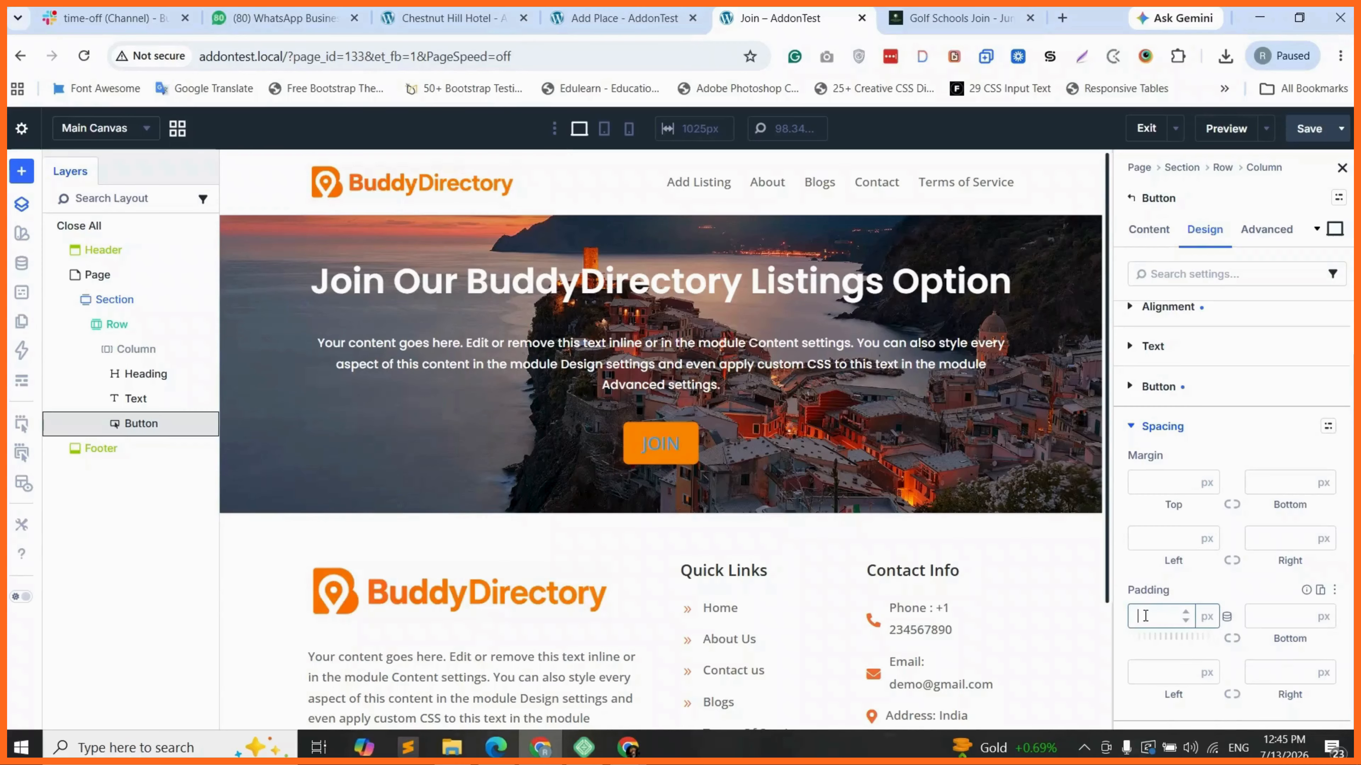
text(12)
click(1231, 639)
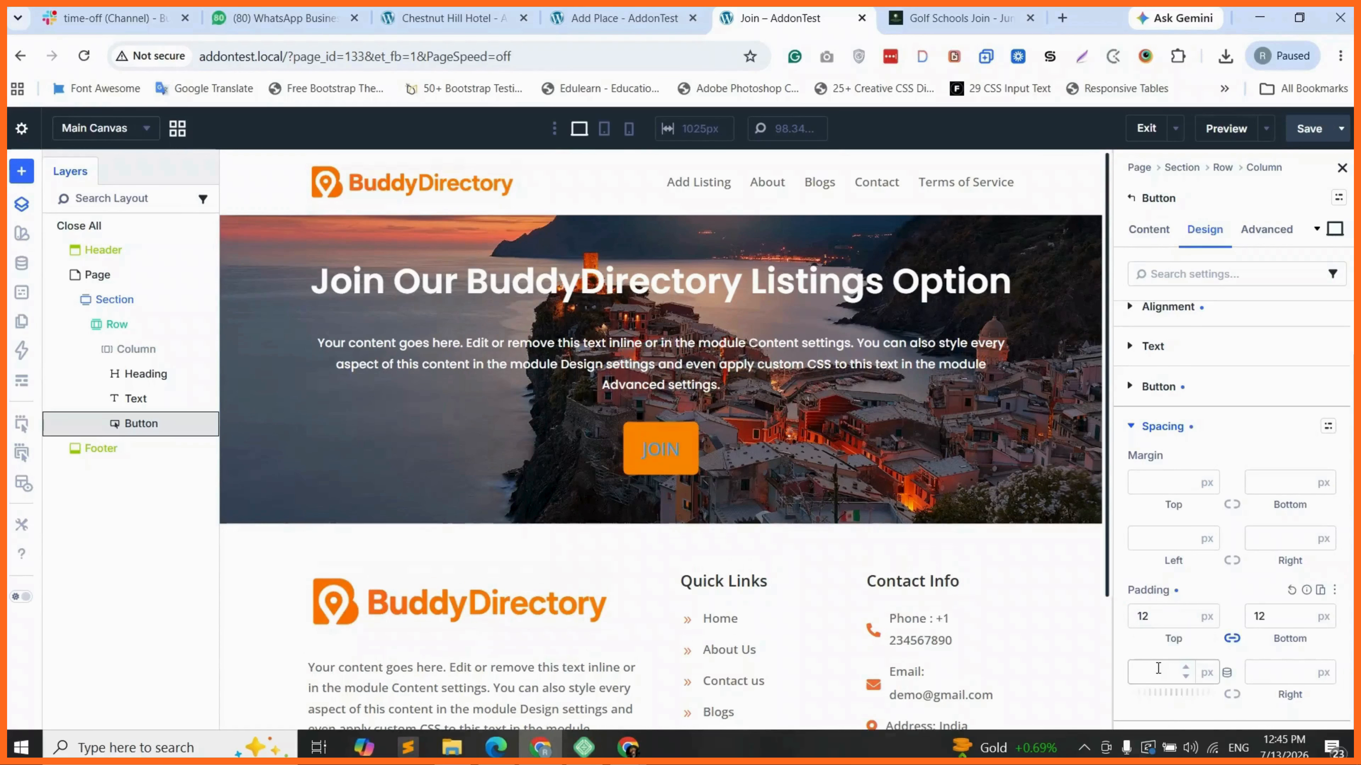
Link the button's left and right padding and set both to 36 px
click(1157, 668)
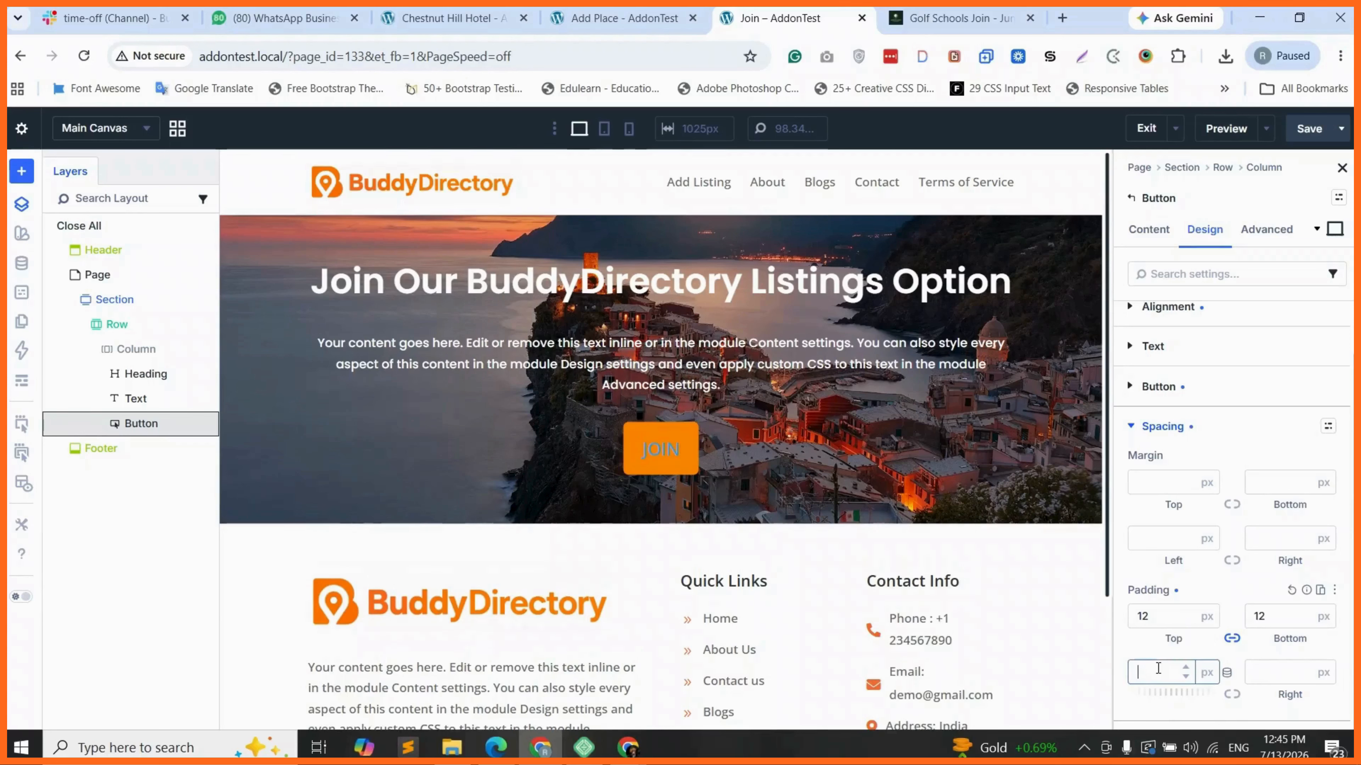
text(24)
click(1232, 695)
click(1146, 670)
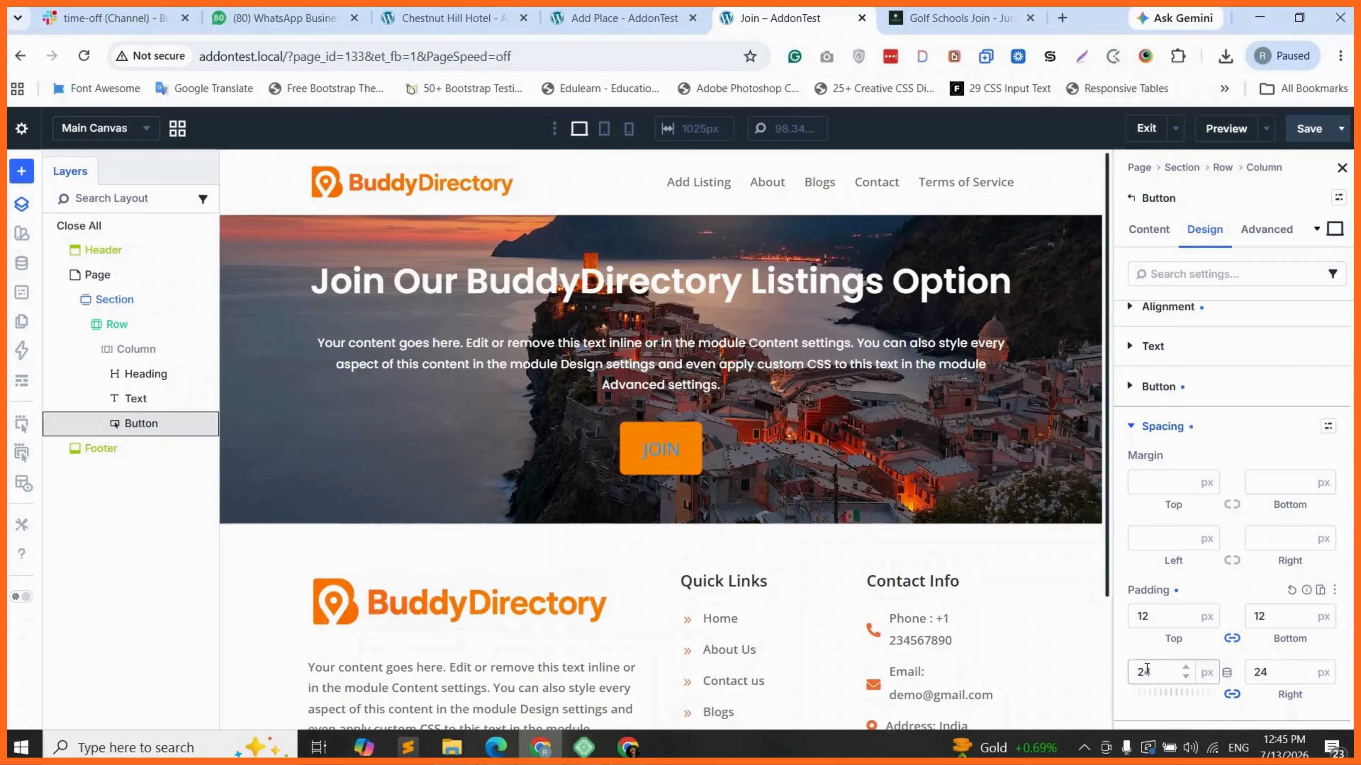
drag(1147, 670, 1136, 671)
text(36)
click(1232, 694)
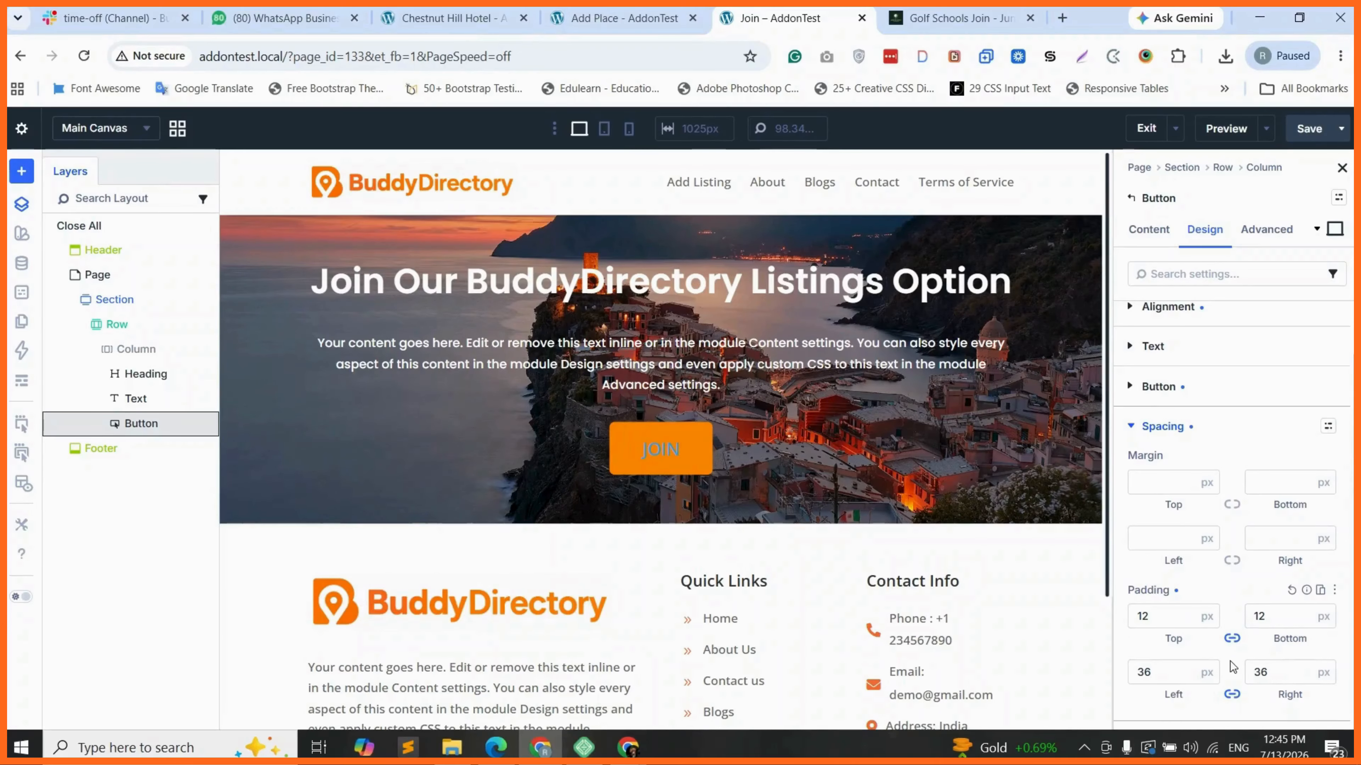
Set the button's linked top and bottom padding to 8 px
double_click(1144, 614)
text(8)
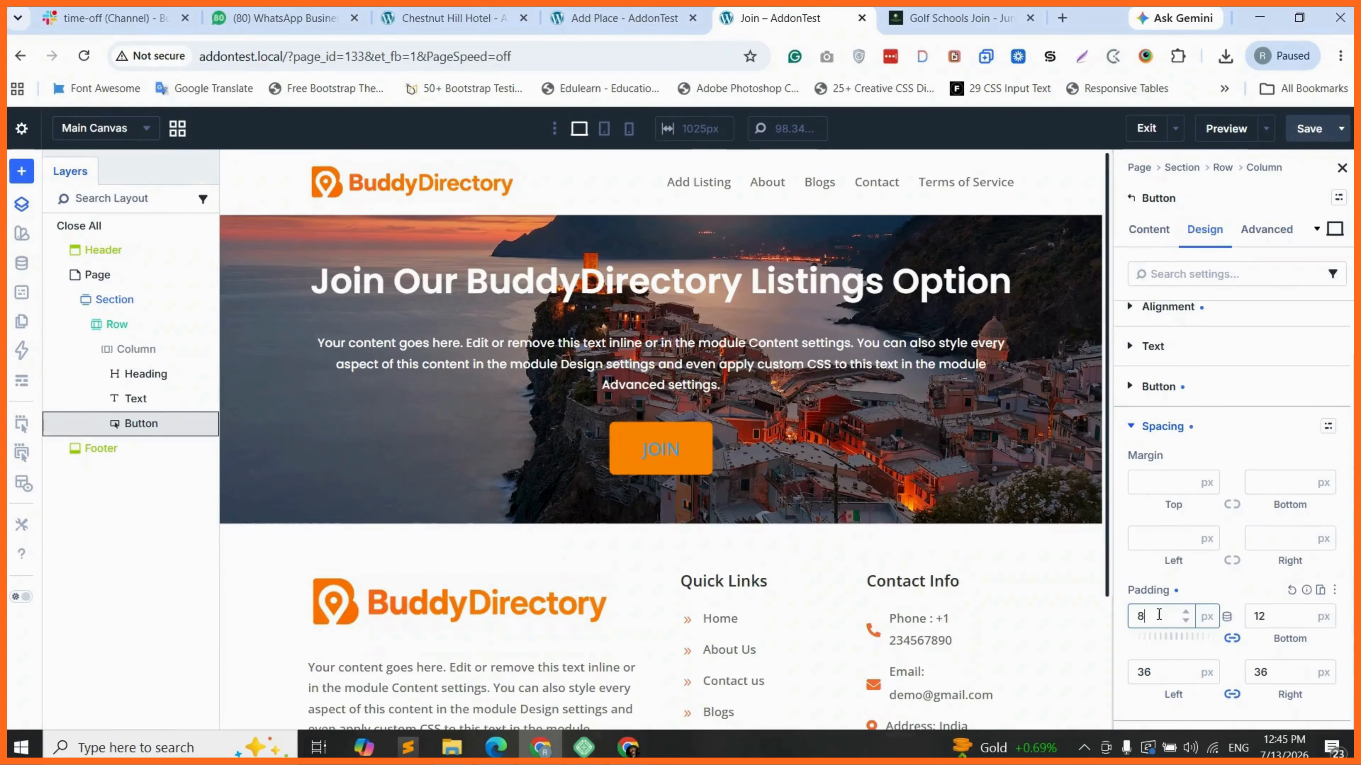
click(1225, 587)
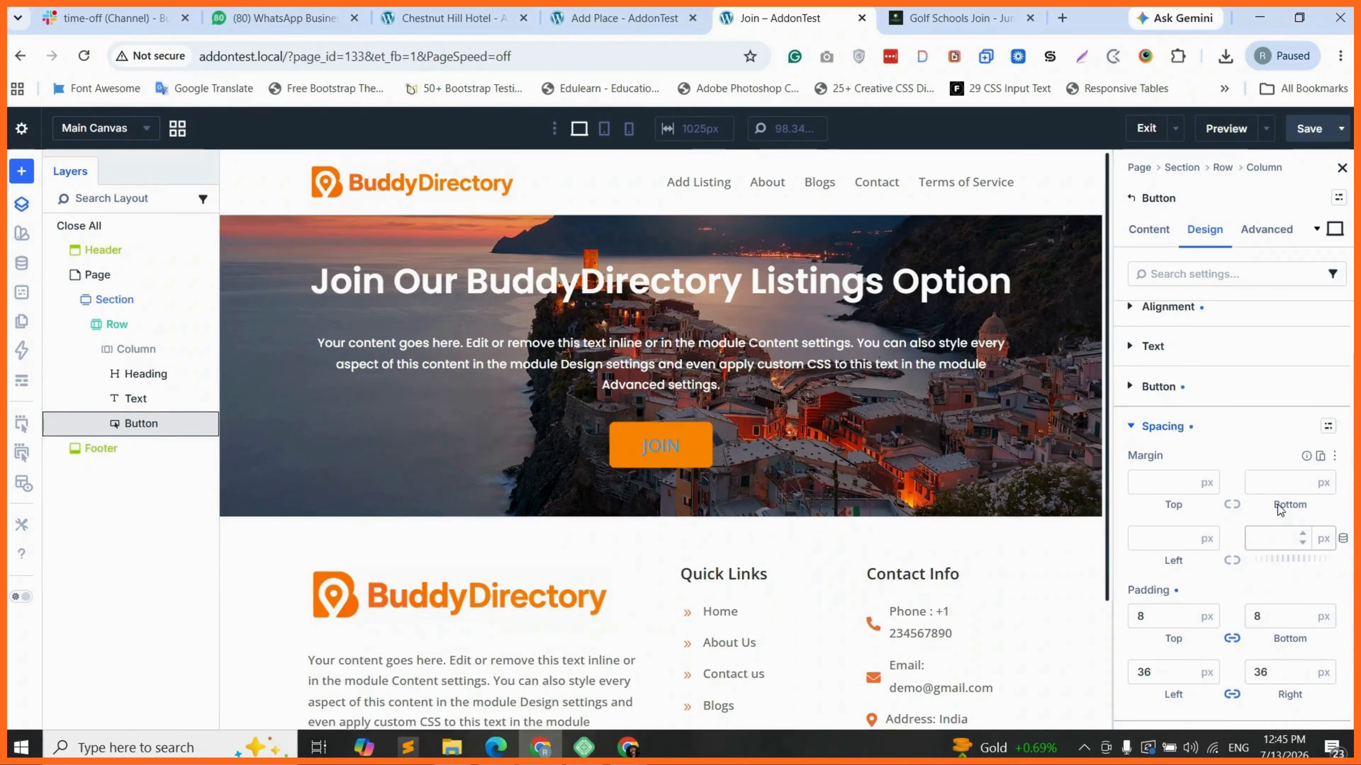
Set the JOIN button's text color to white (FFFFFF)
scroll(1184, 402, up, 1)
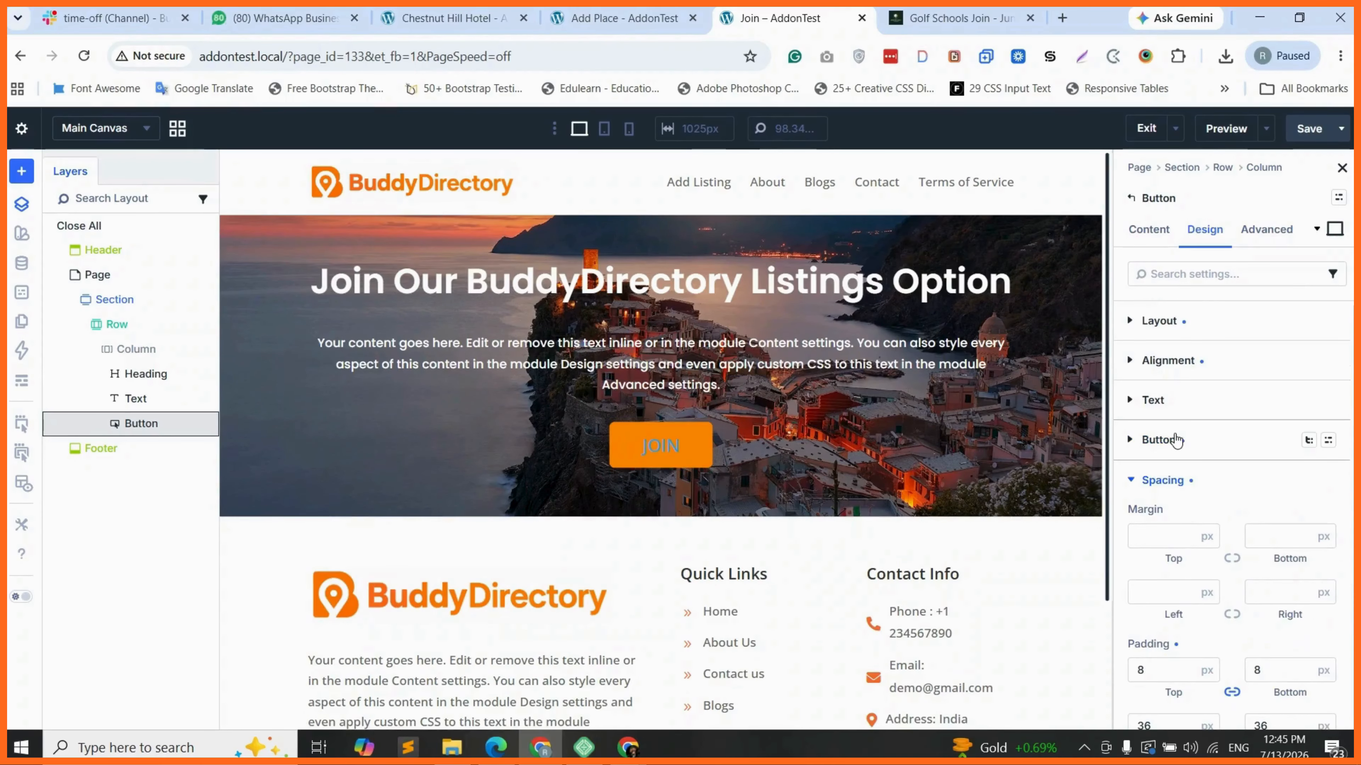
click(1157, 439)
click(1168, 559)
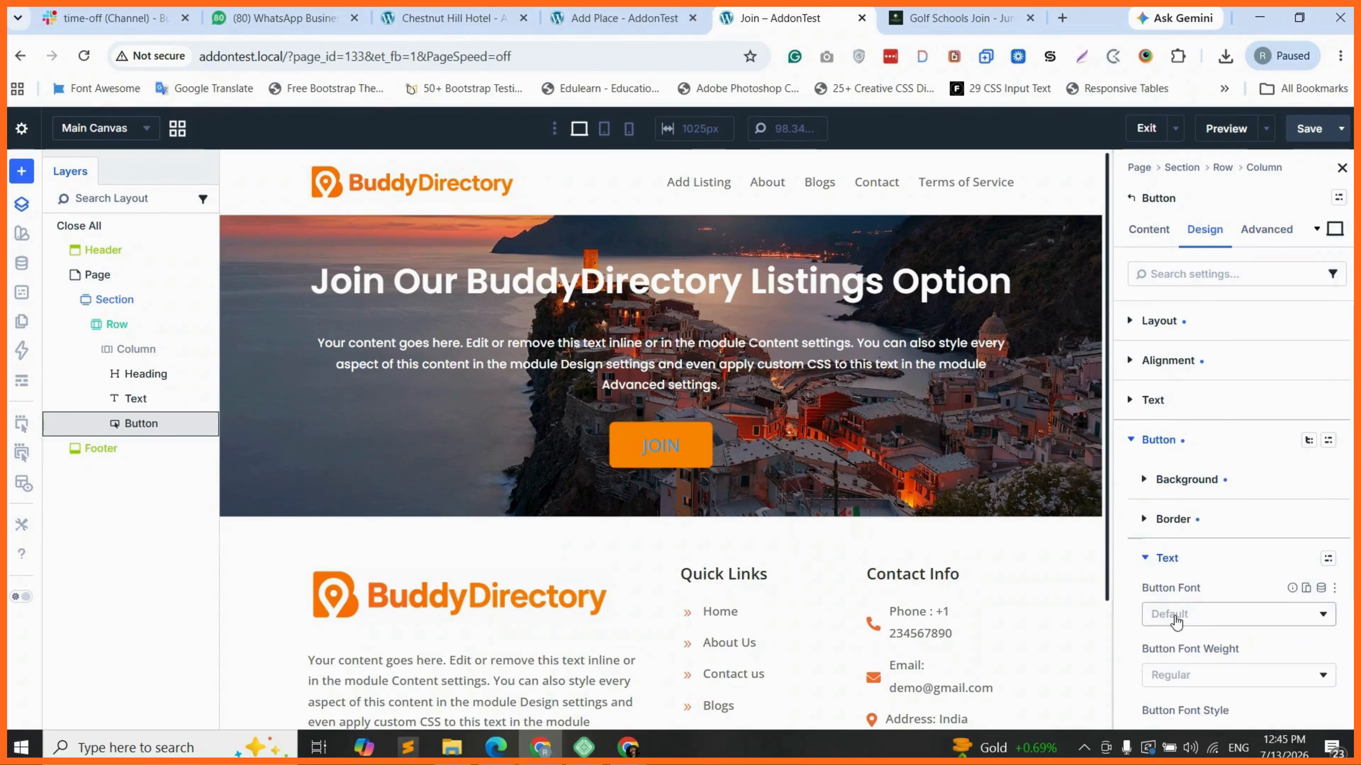
scroll(1176, 622, down, 2)
scroll(1185, 621, down, 2)
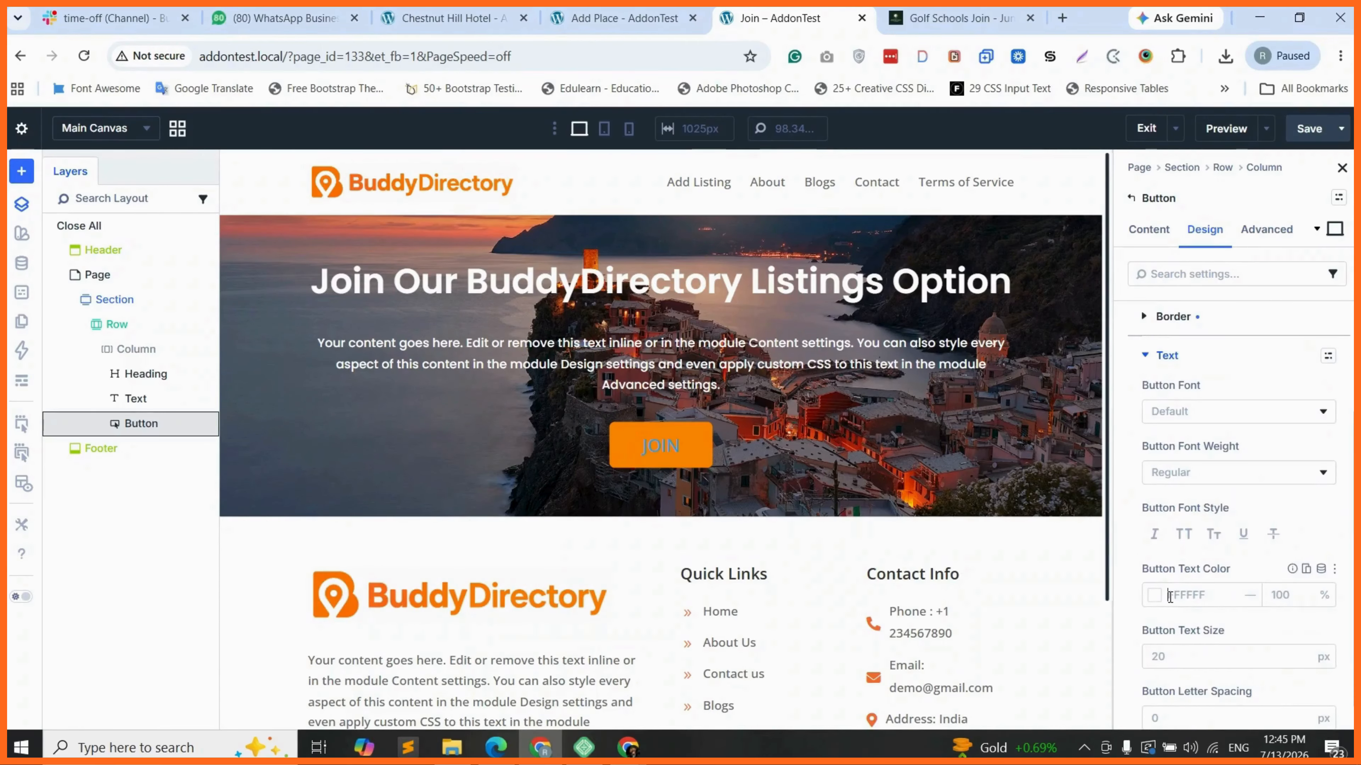
click(1169, 596)
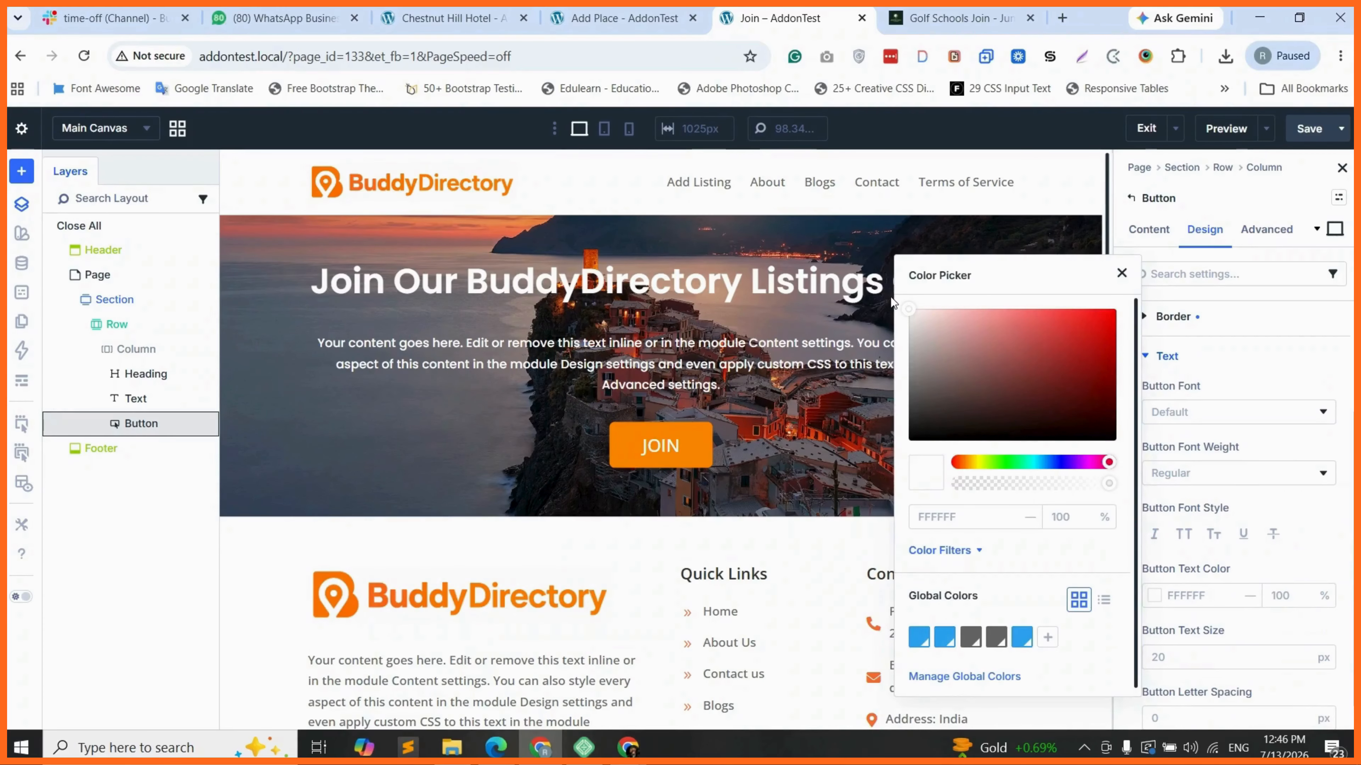
click(1228, 606)
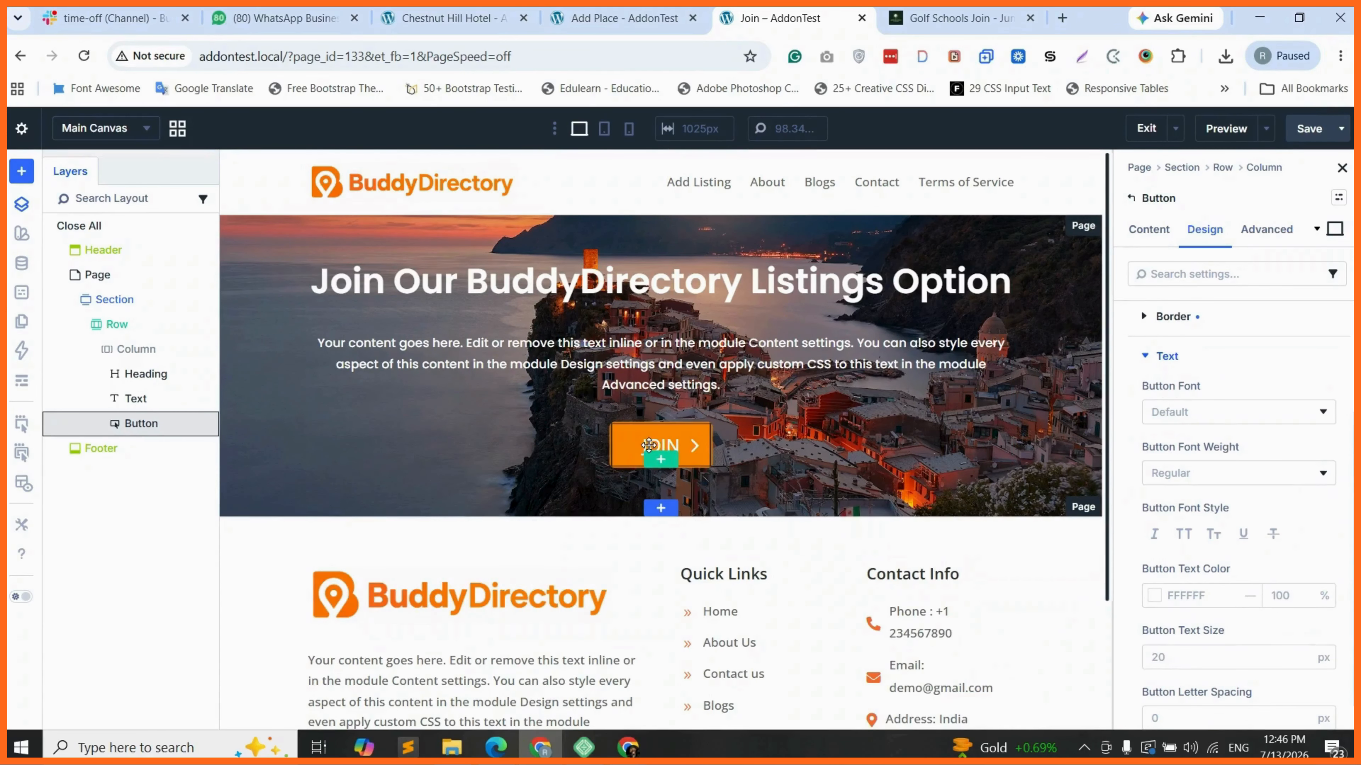
Open the JOIN button's link settings to view its URL and target options
scroll(1120, 562, up, 4)
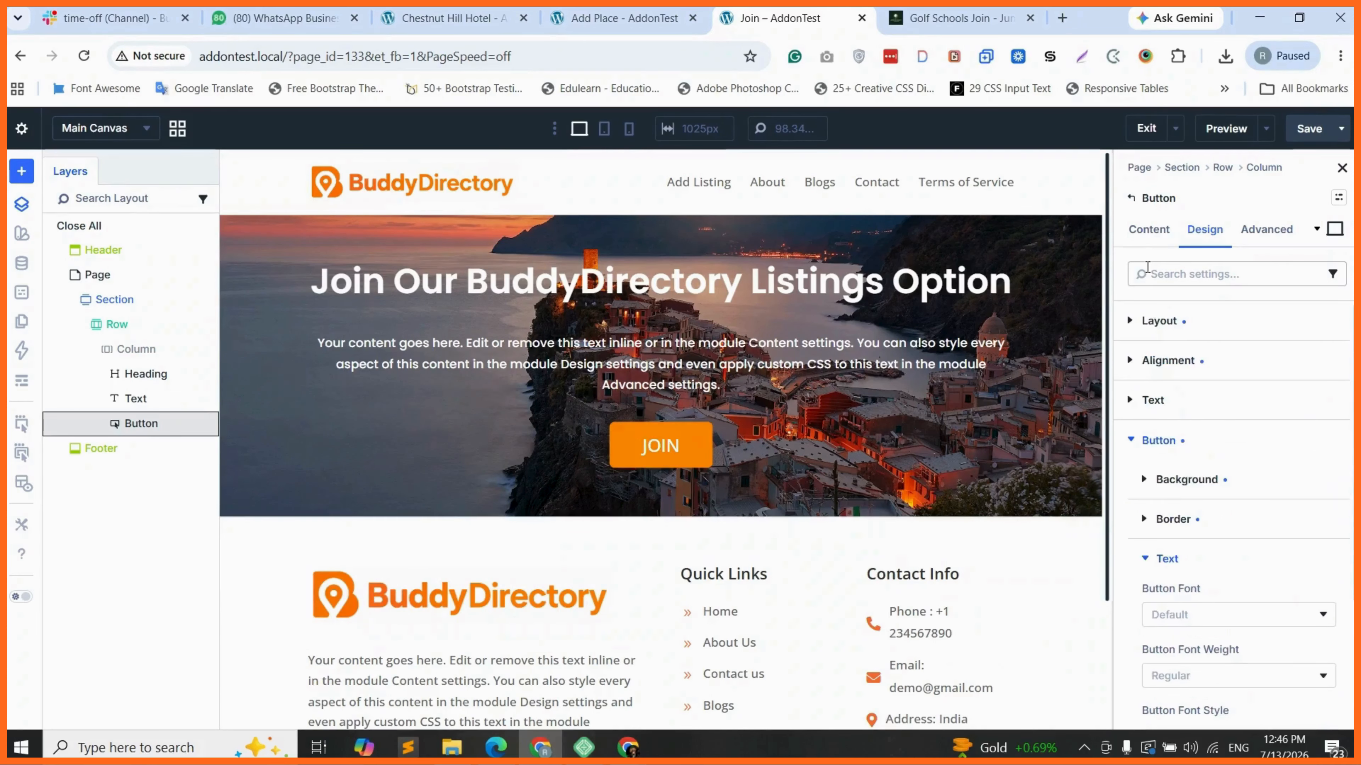
click(1148, 229)
click(1169, 463)
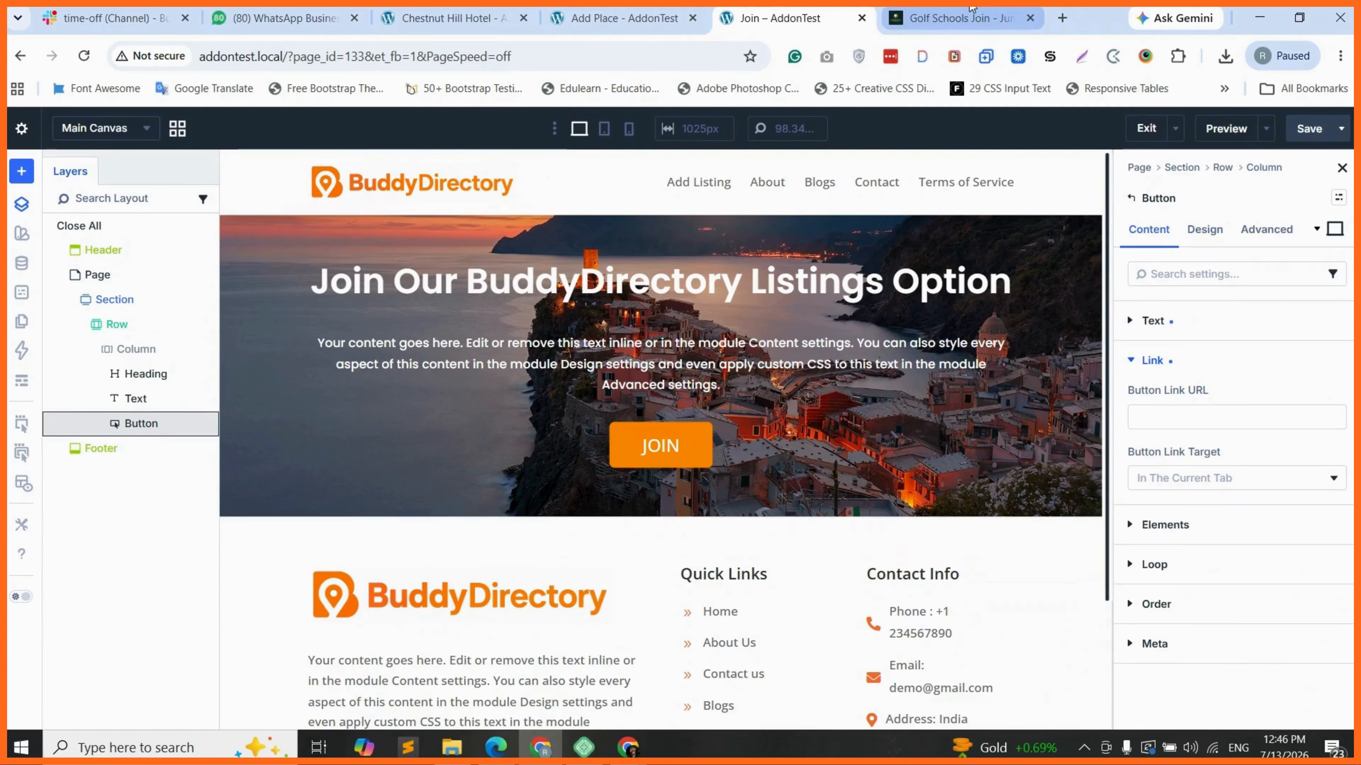
Insert a Divider module directly after the heading in the hero column
click(177, 373)
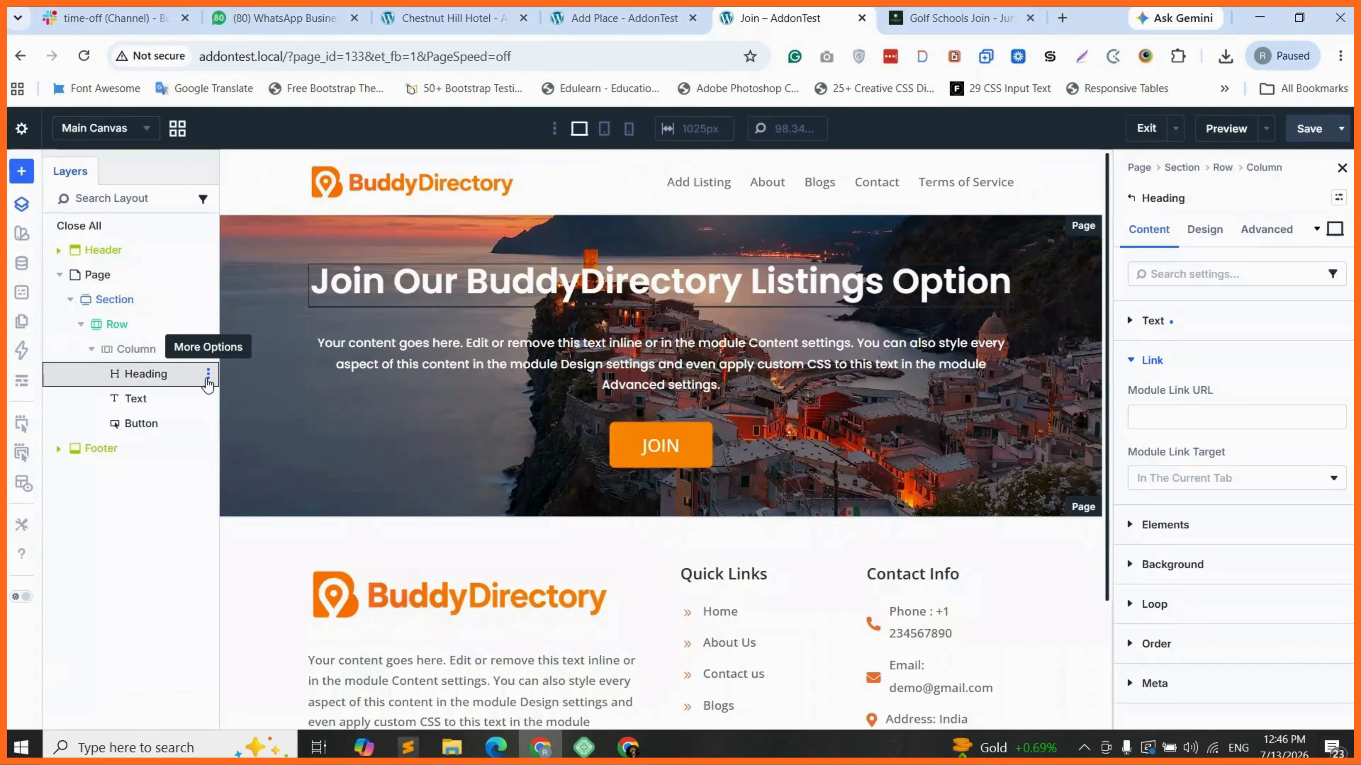
click(208, 374)
mouse_move(272, 507)
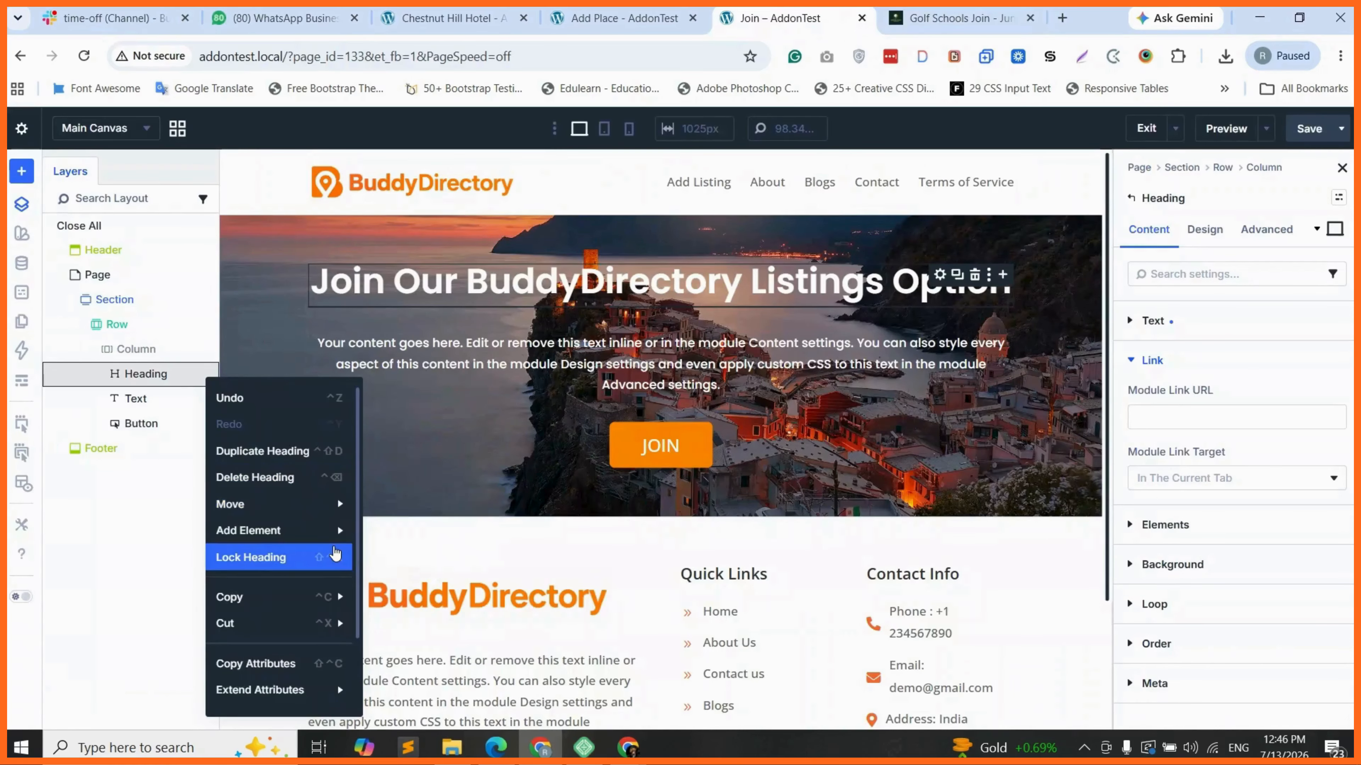
mouse_move(327, 530)
click(410, 592)
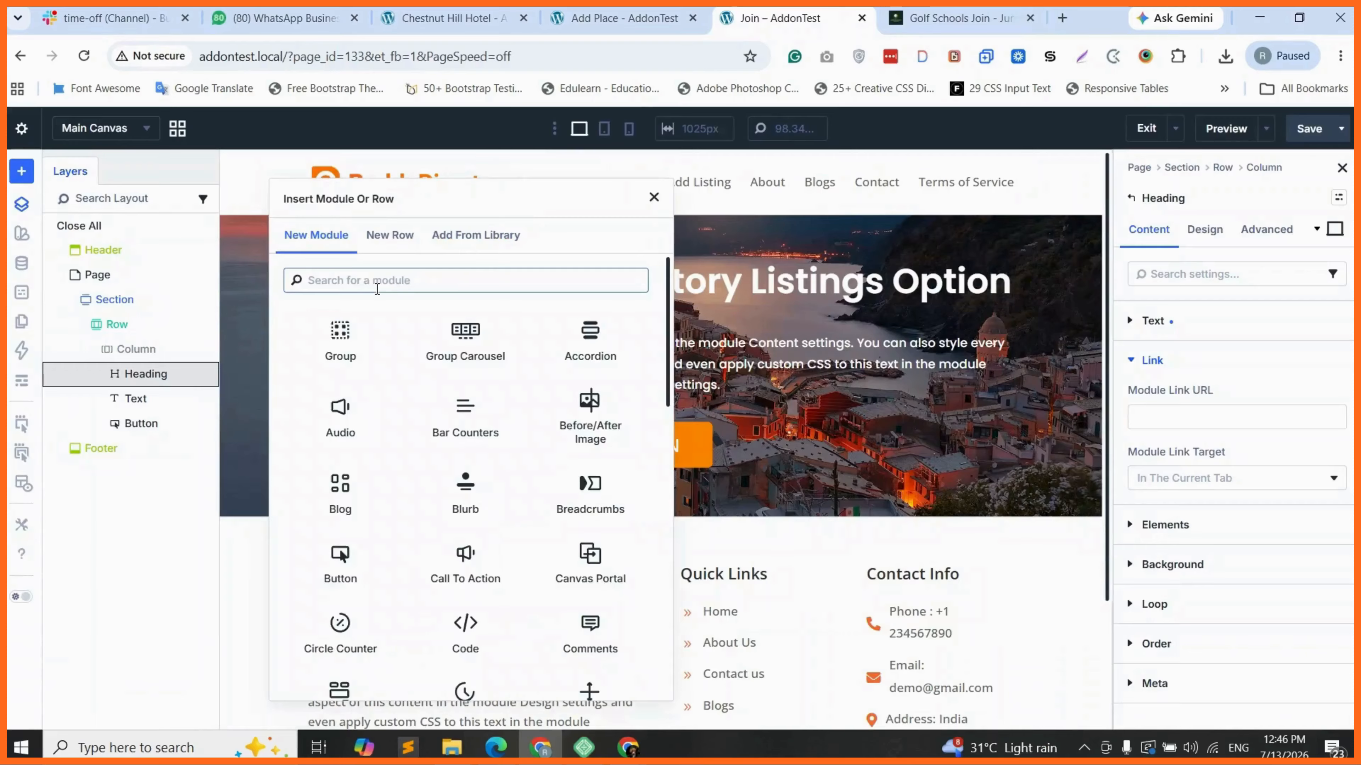
text(di)
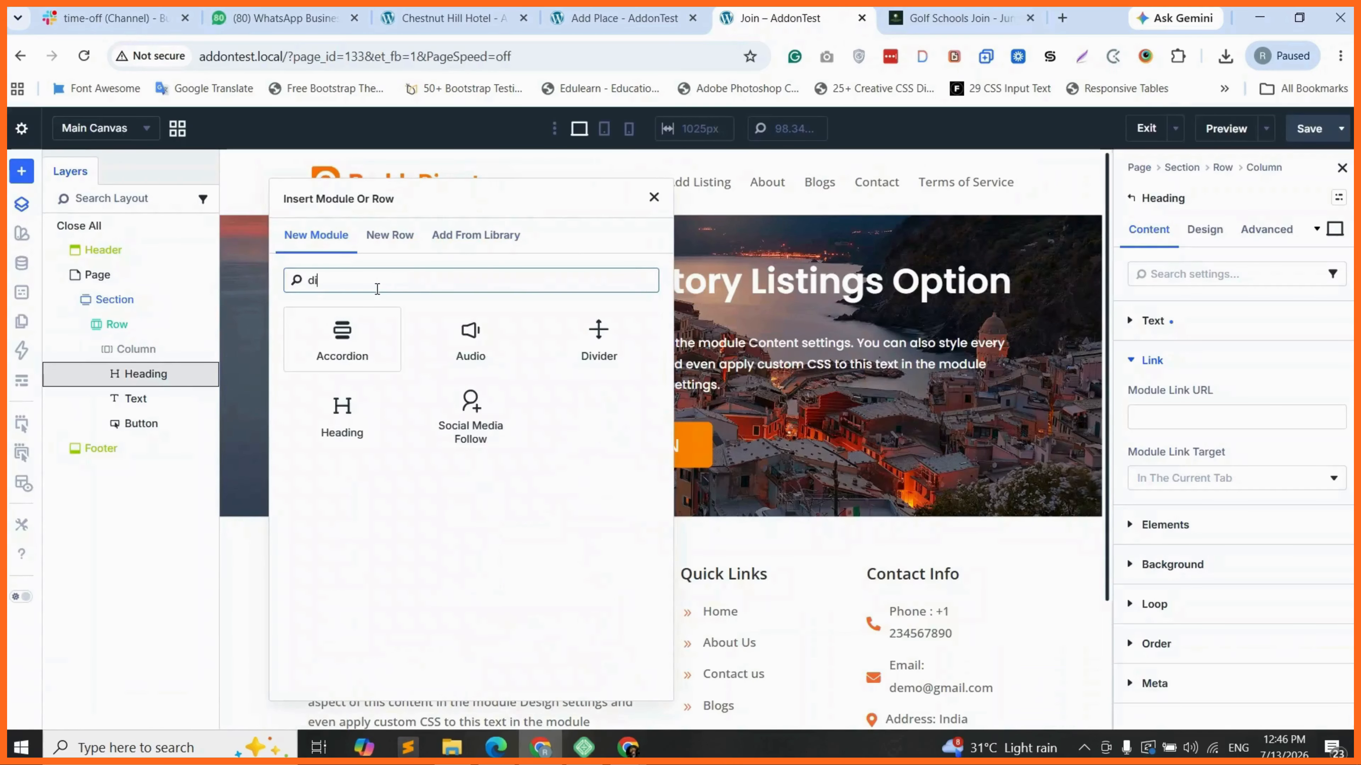
click(575, 339)
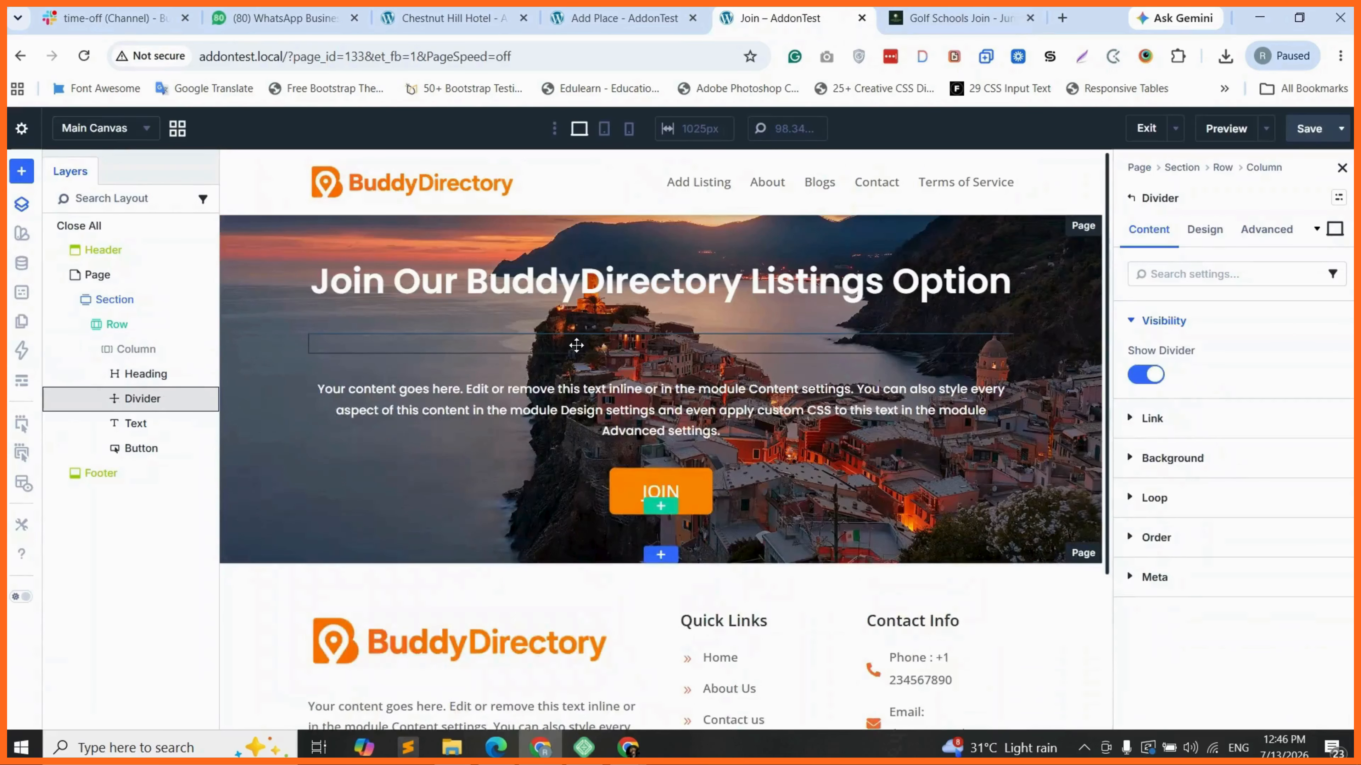
Set the divider's weight to 2 px in its sizing settings
click(1205, 230)
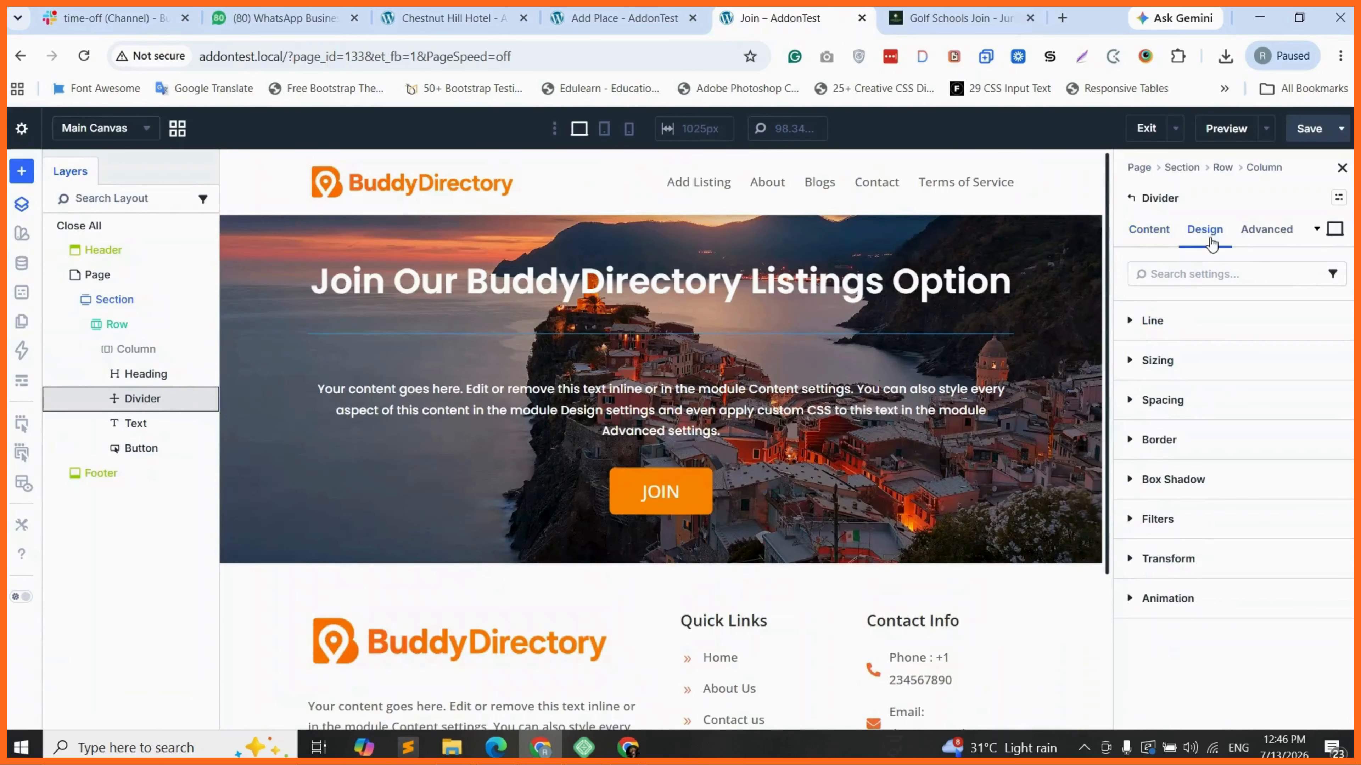
click(1178, 361)
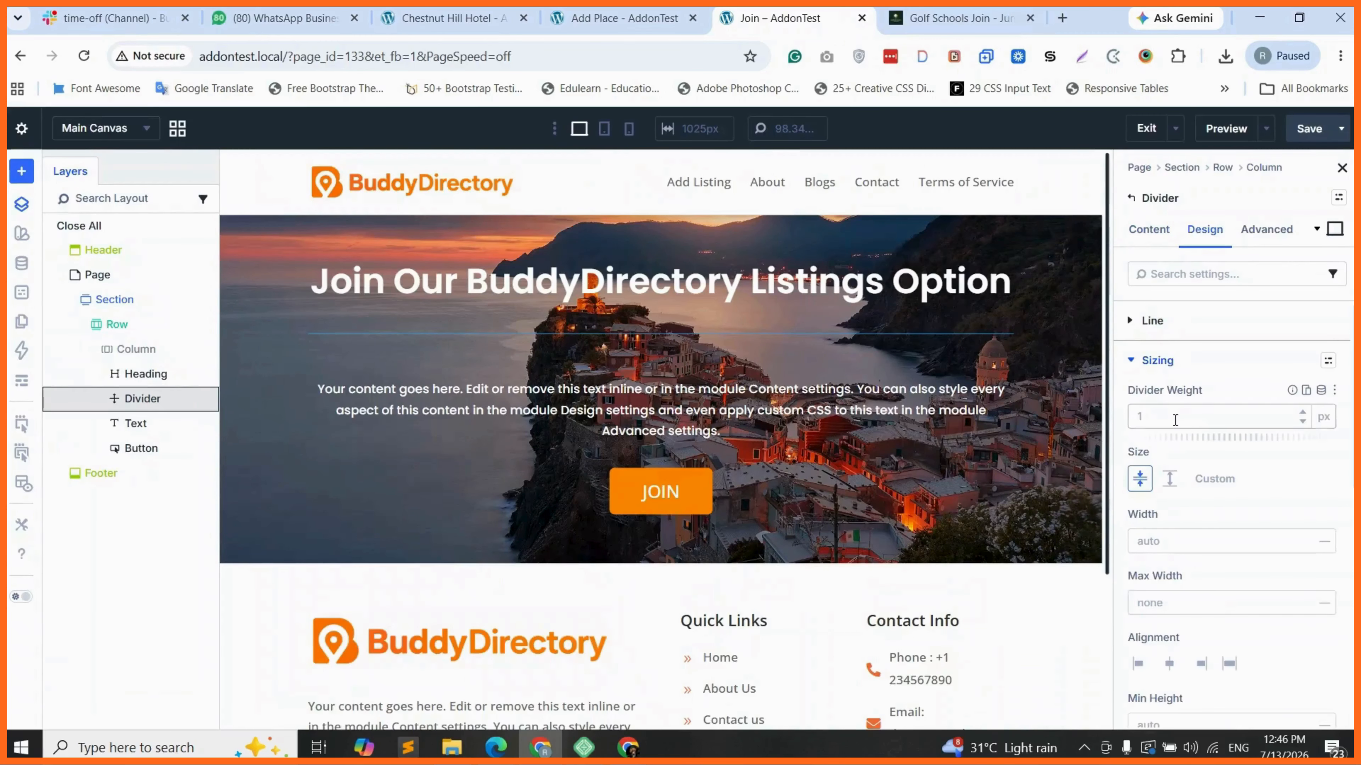
click(1145, 418)
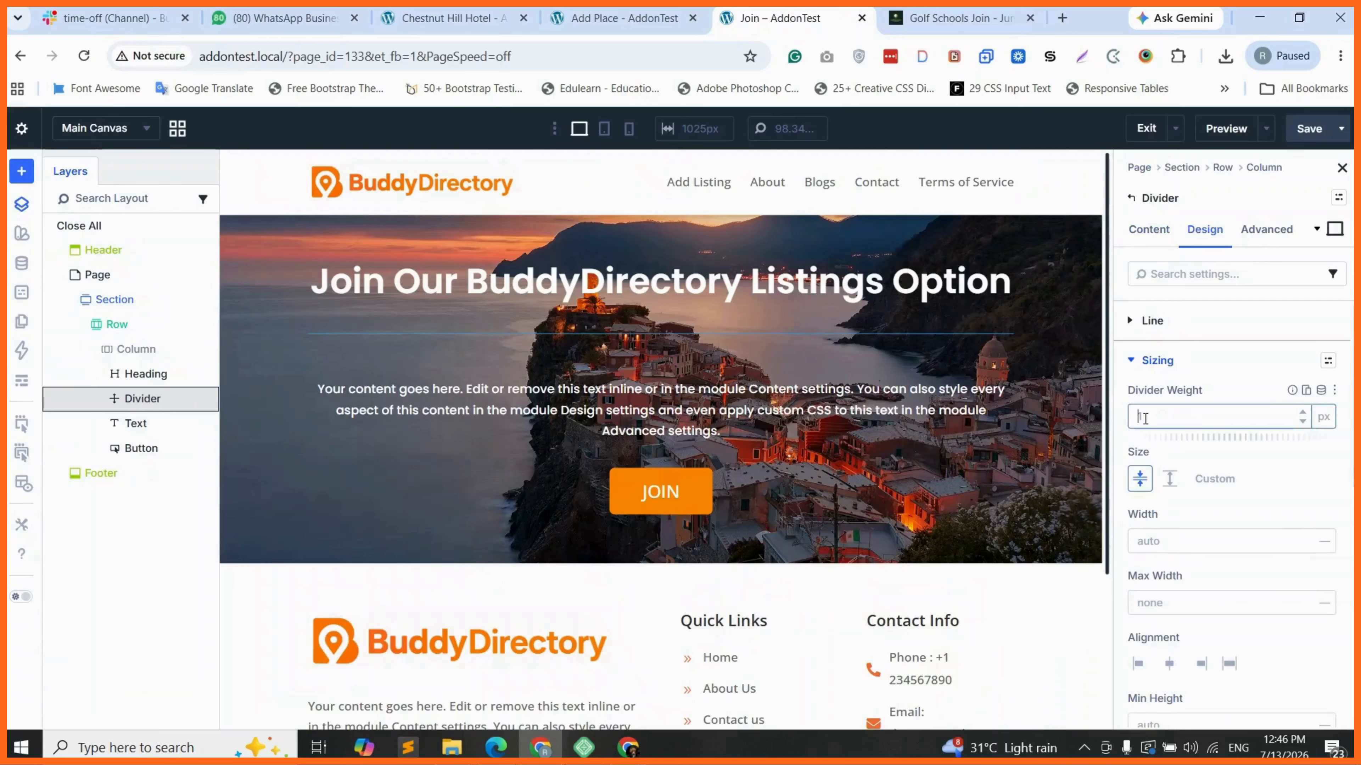
text(2)
Set the divider's width to 50% and align it to the center
click(1167, 543)
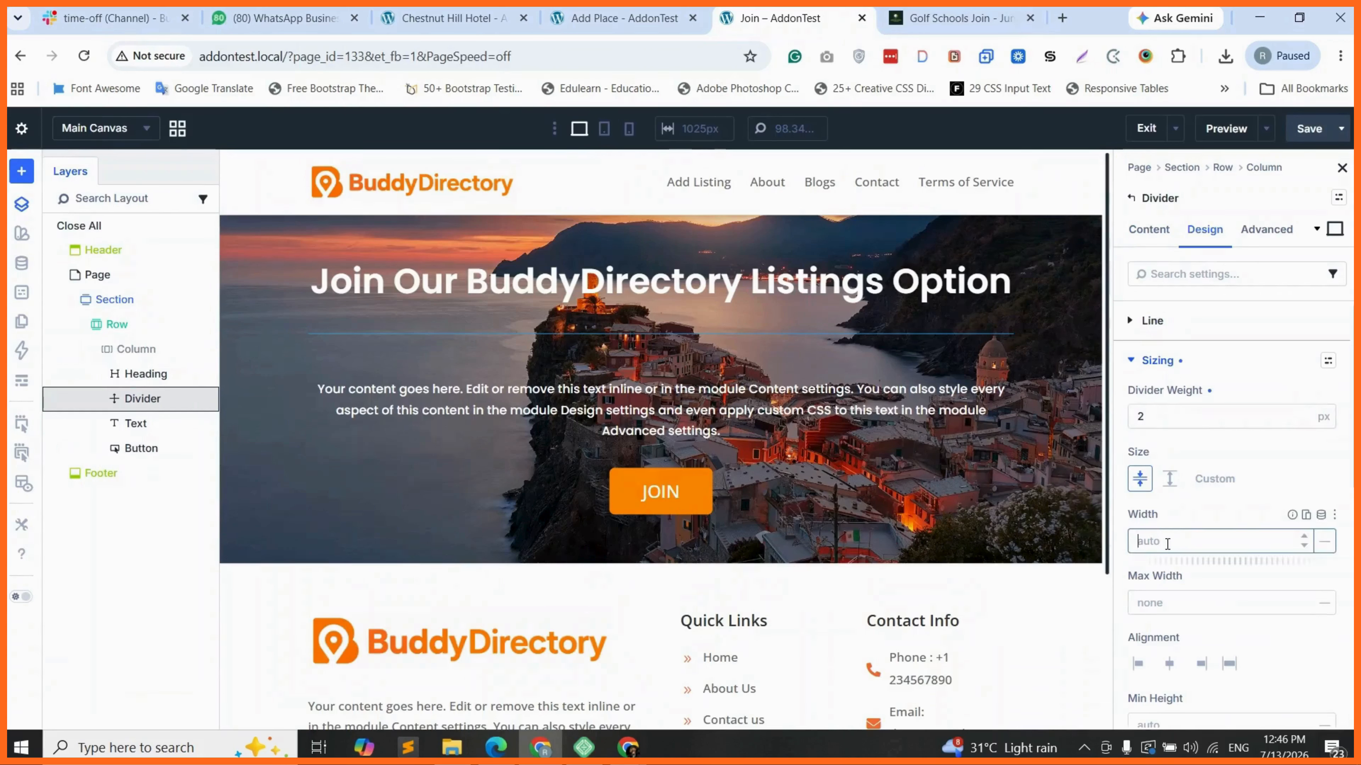
text(50)
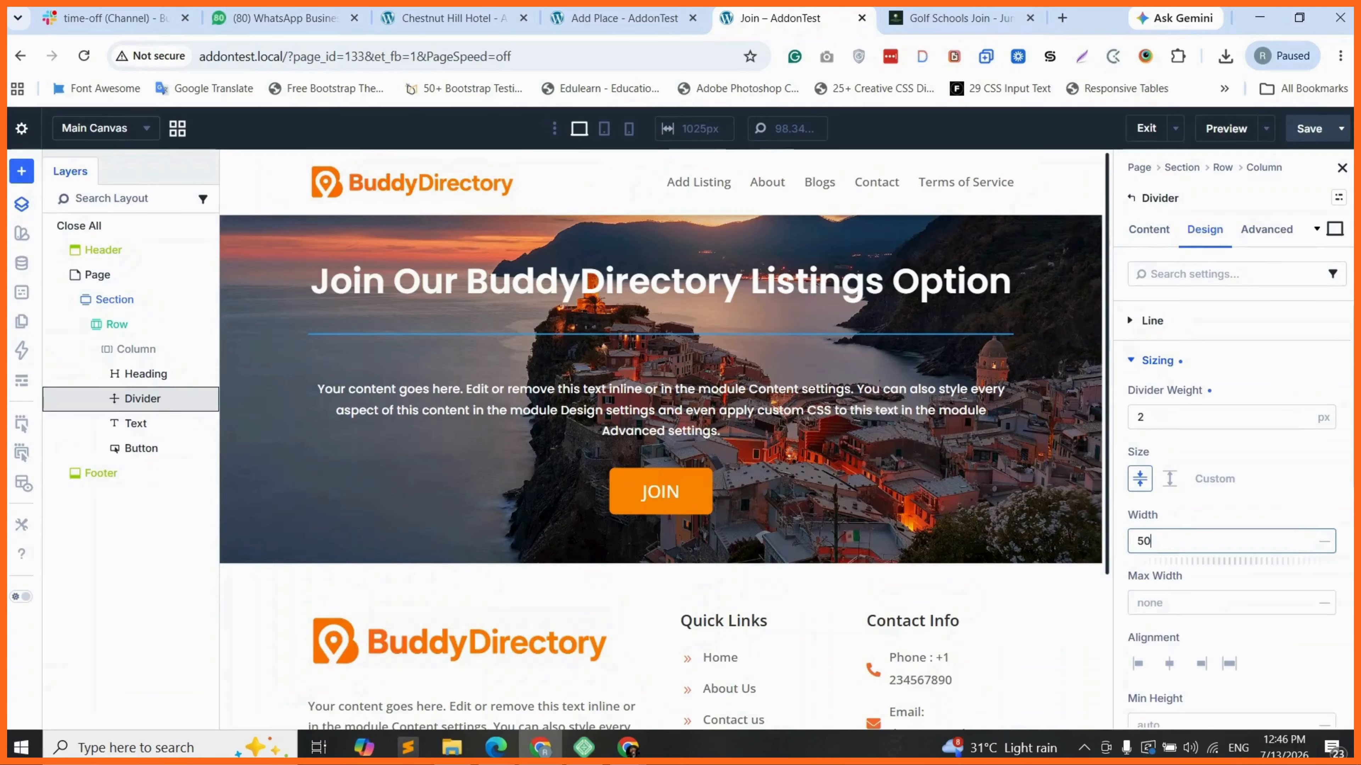
click(1324, 541)
click(1325, 411)
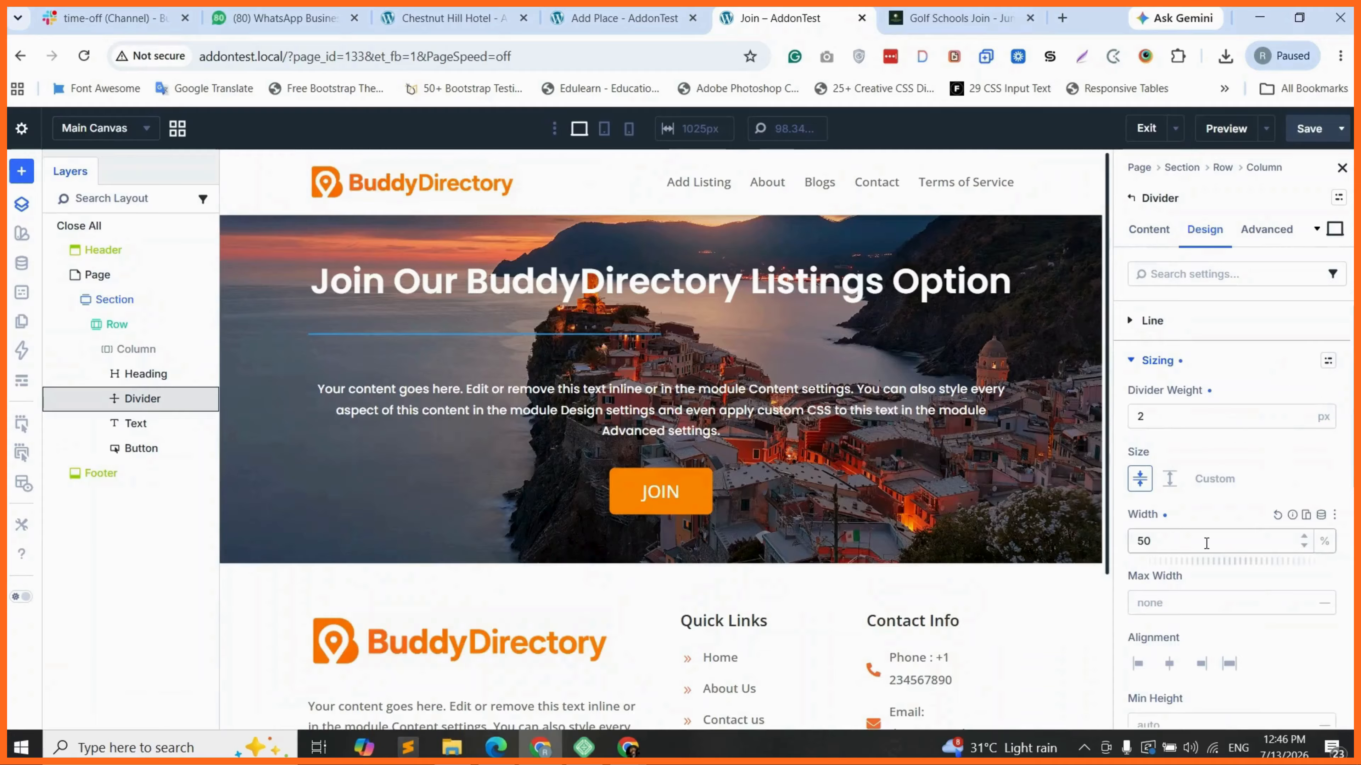
click(1165, 667)
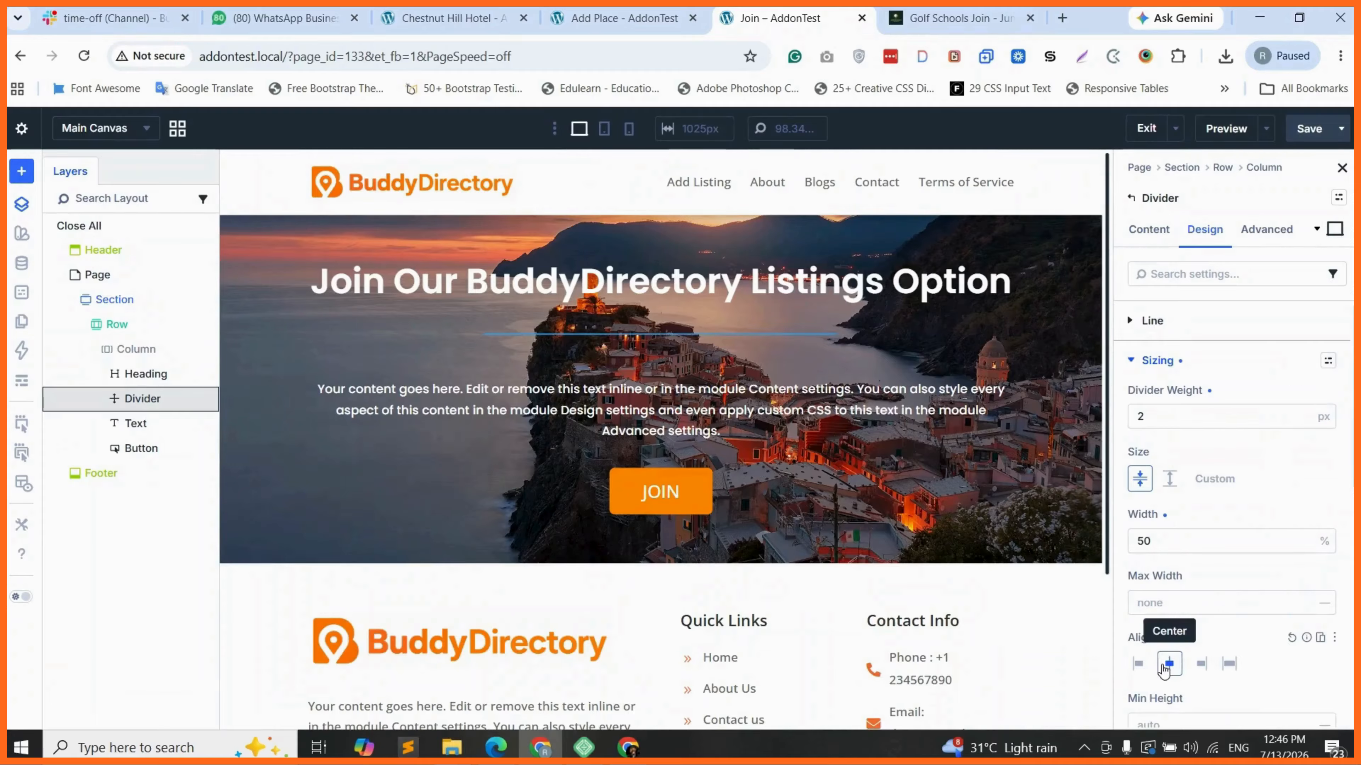
scroll(1160, 525, down, 1)
scroll(1161, 525, up, 1)
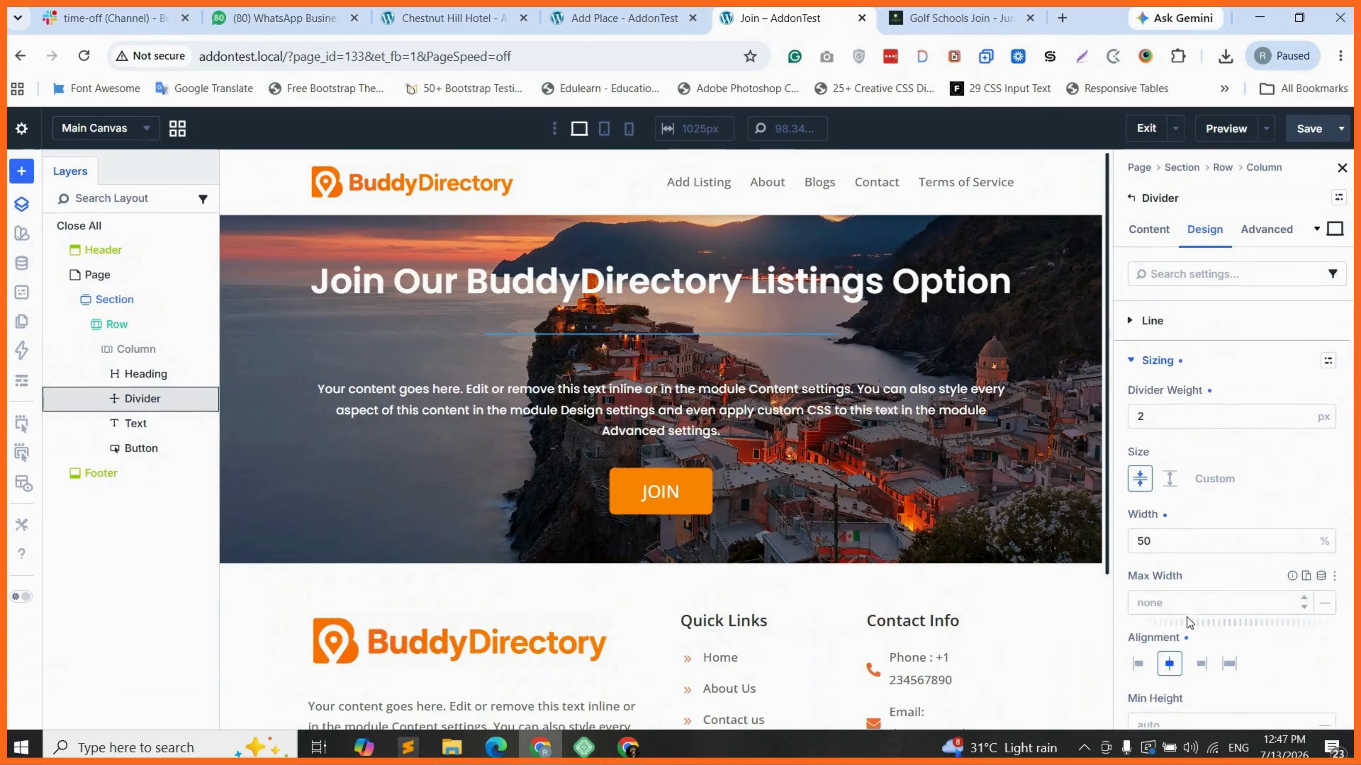
Change the divider's line color to white (FFFFFF)
click(1152, 320)
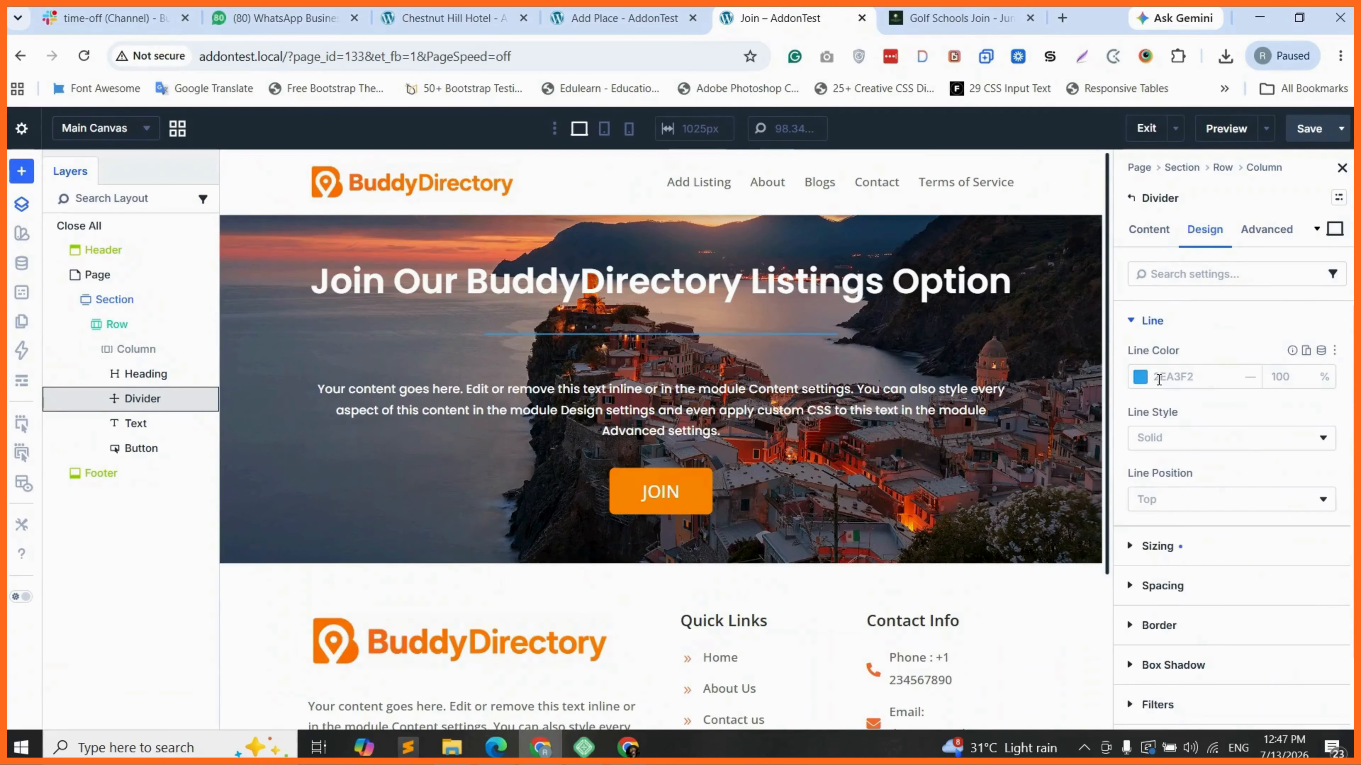
click(1158, 379)
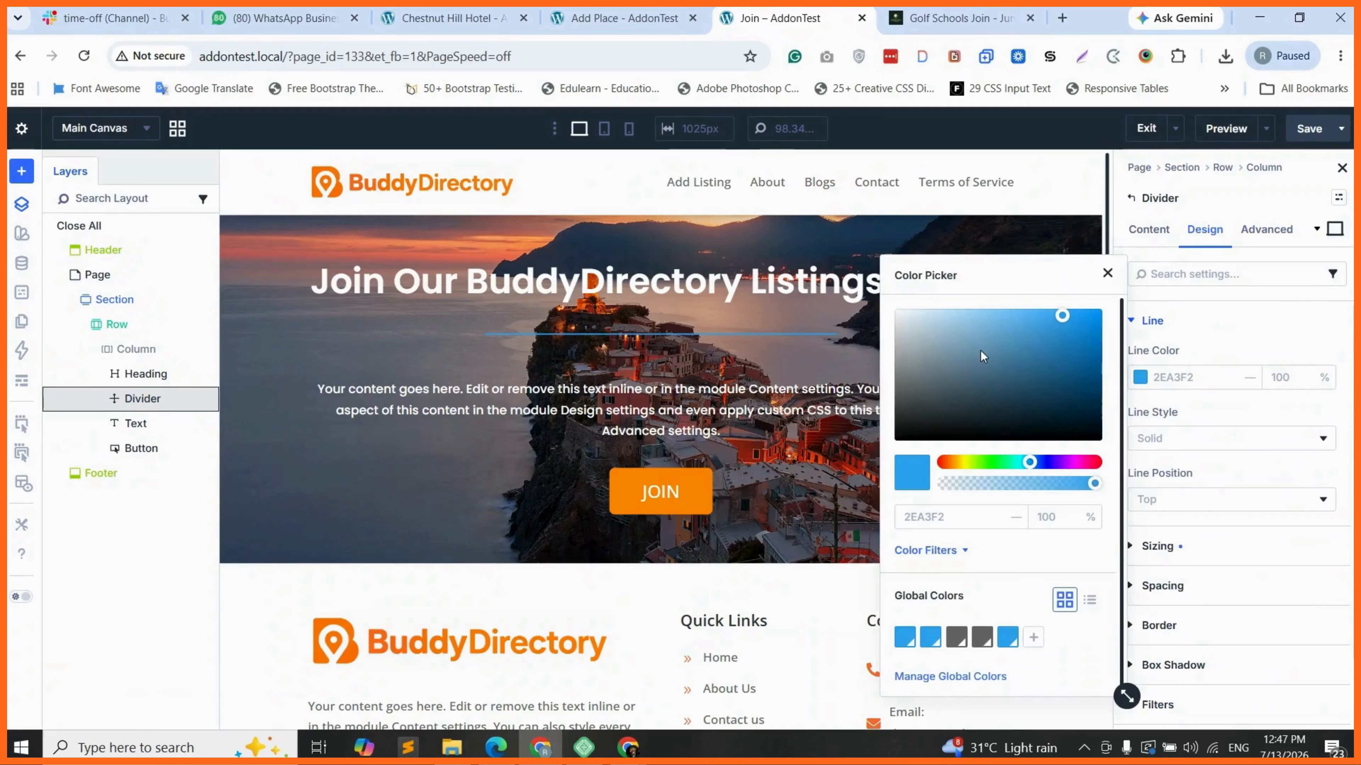
drag(980, 351, 869, 297)
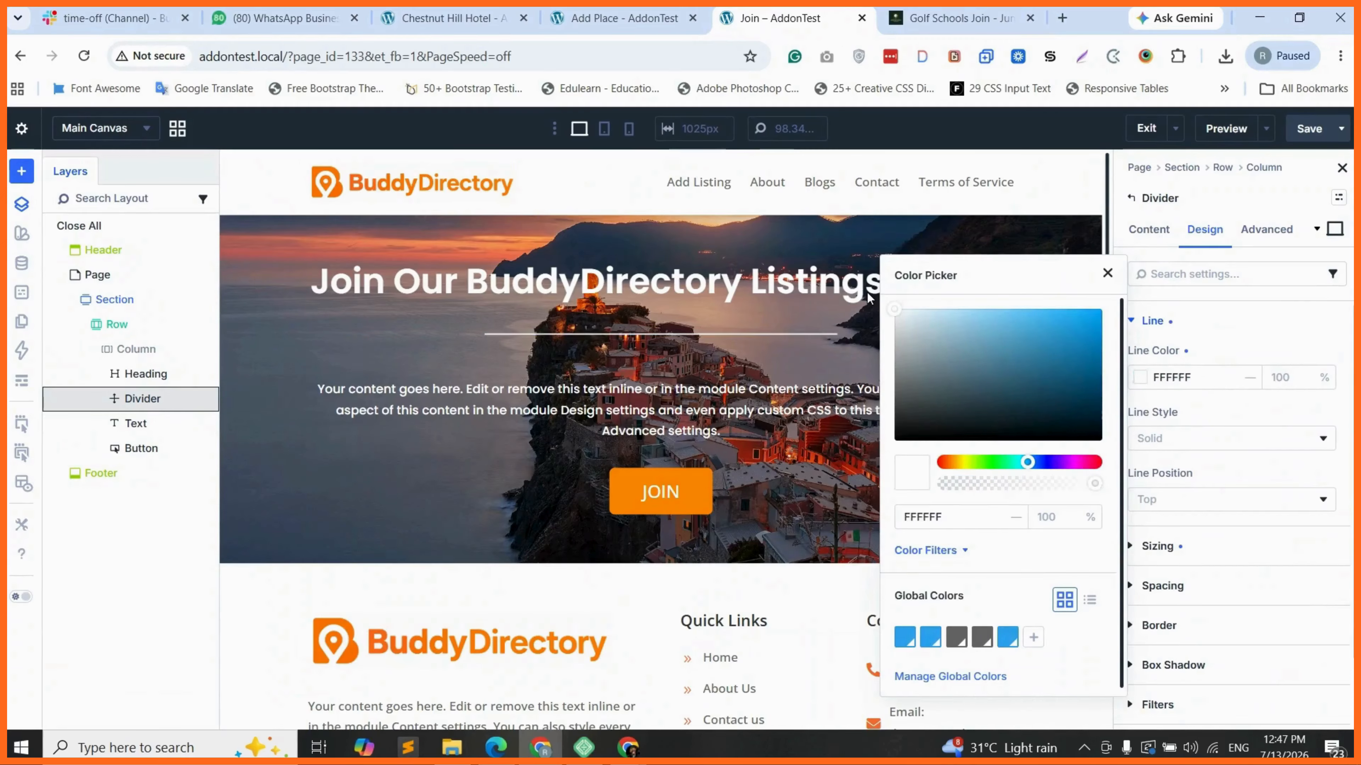
click(653, 350)
Save the page and check the hero section in preview mode before returning to editing
click(1309, 129)
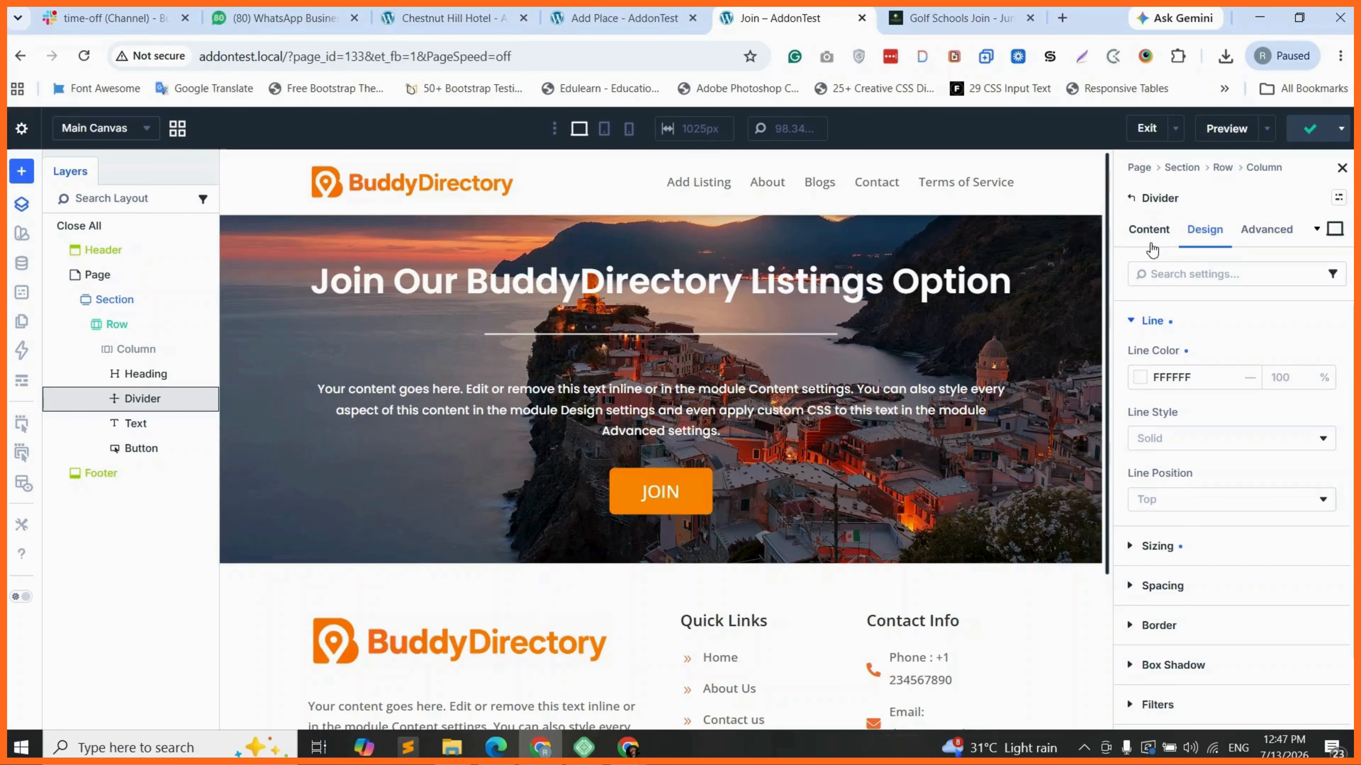
click(1234, 140)
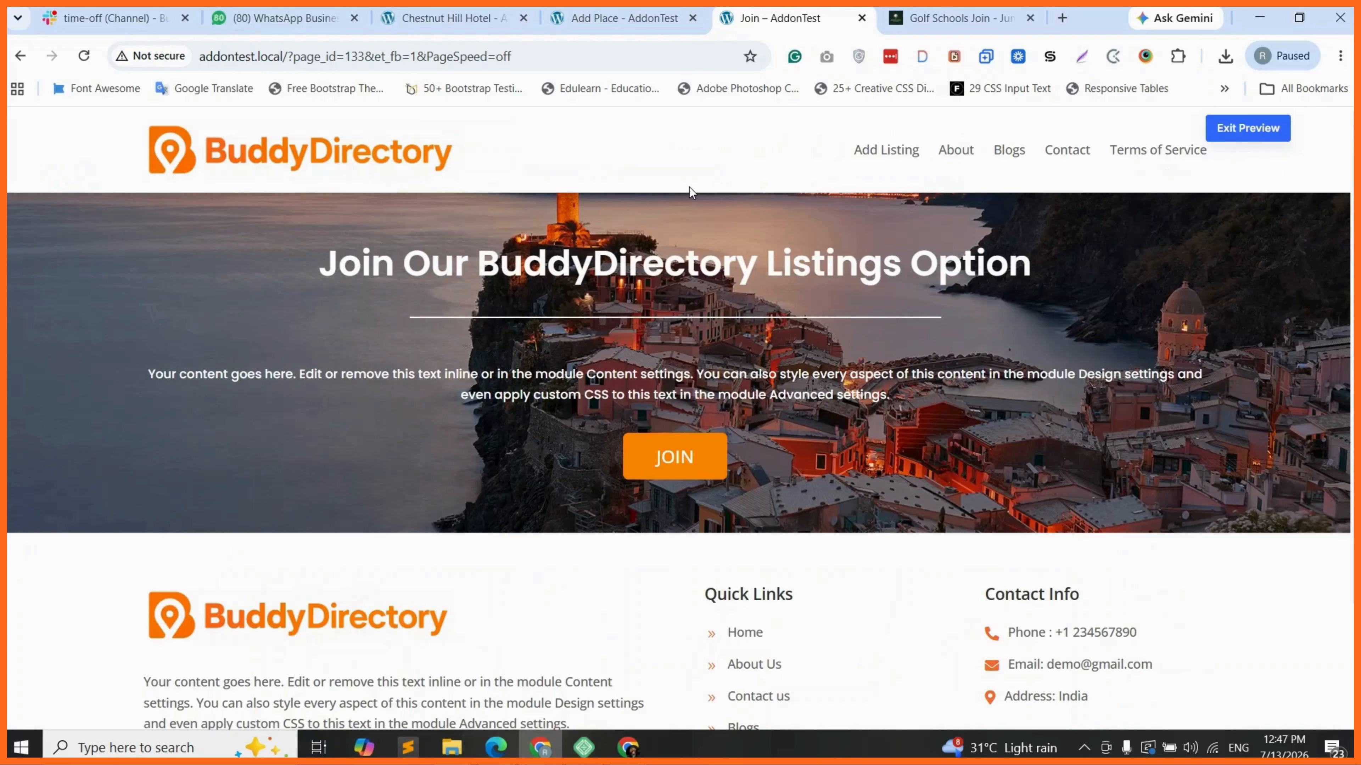
click(1245, 131)
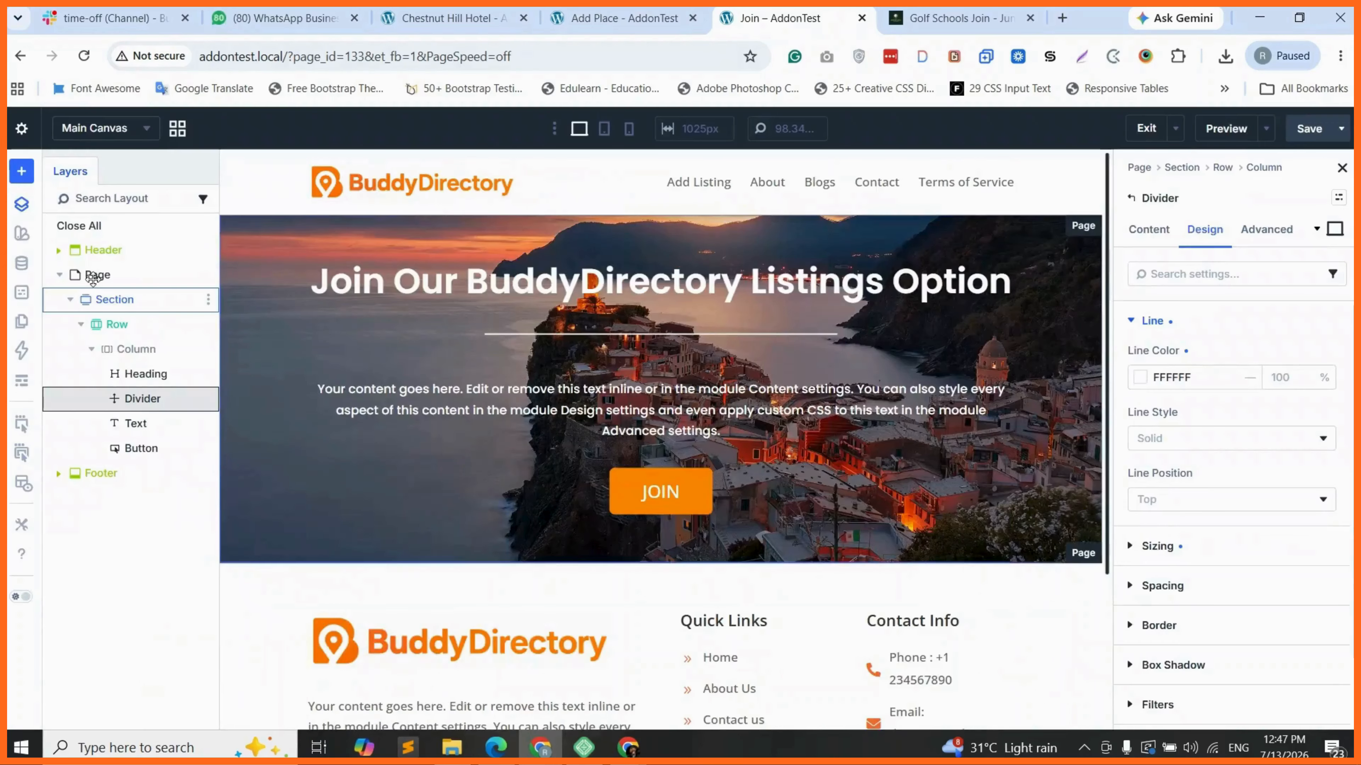
Set the hero section's linked left and right margins to 10 px and save the page
click(1016, 250)
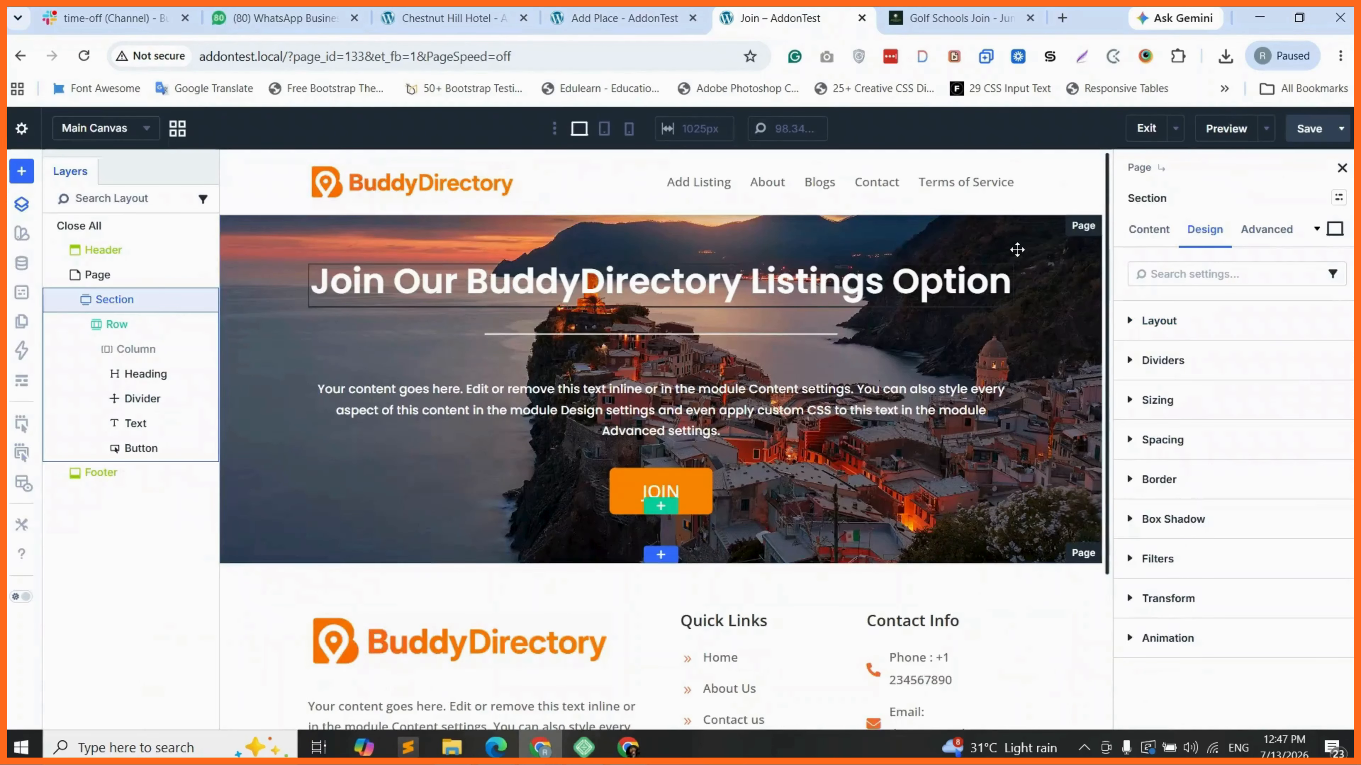
click(1199, 446)
click(1145, 553)
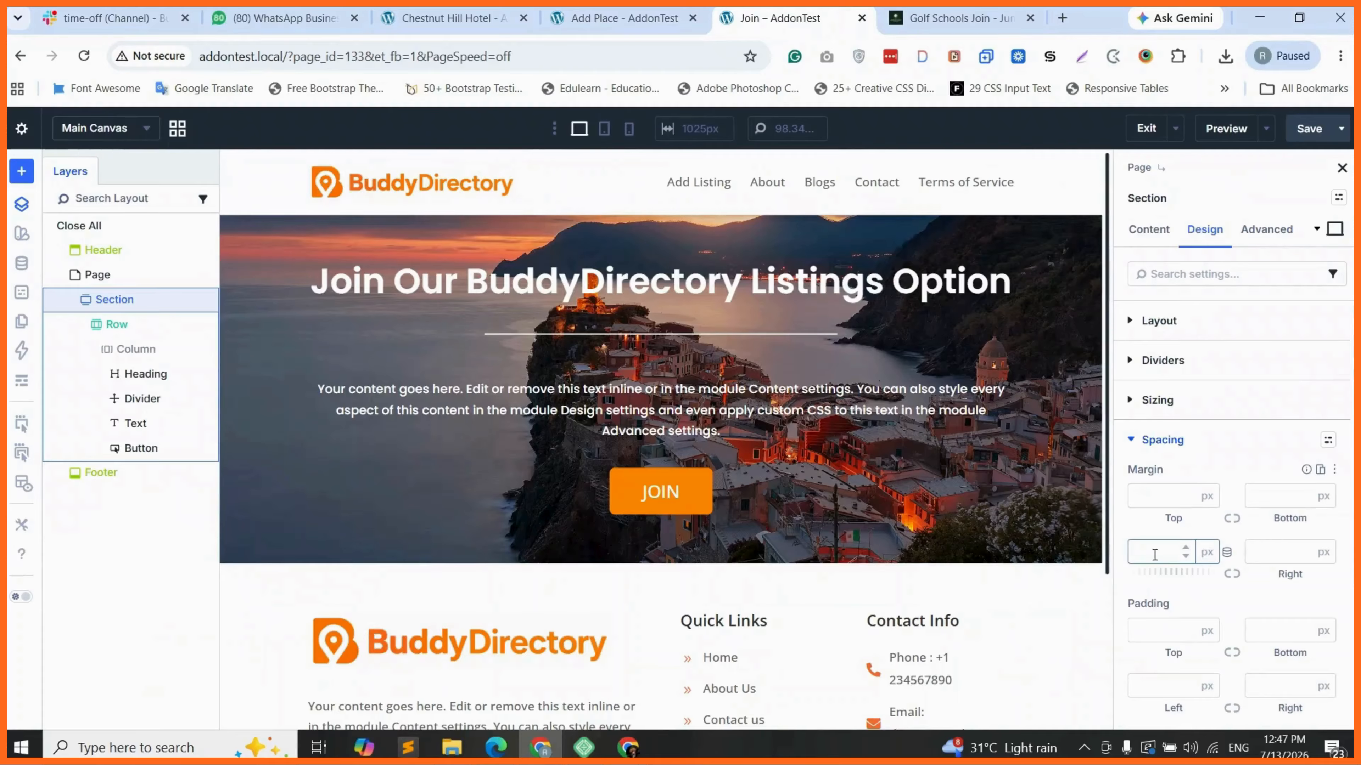
text(1)
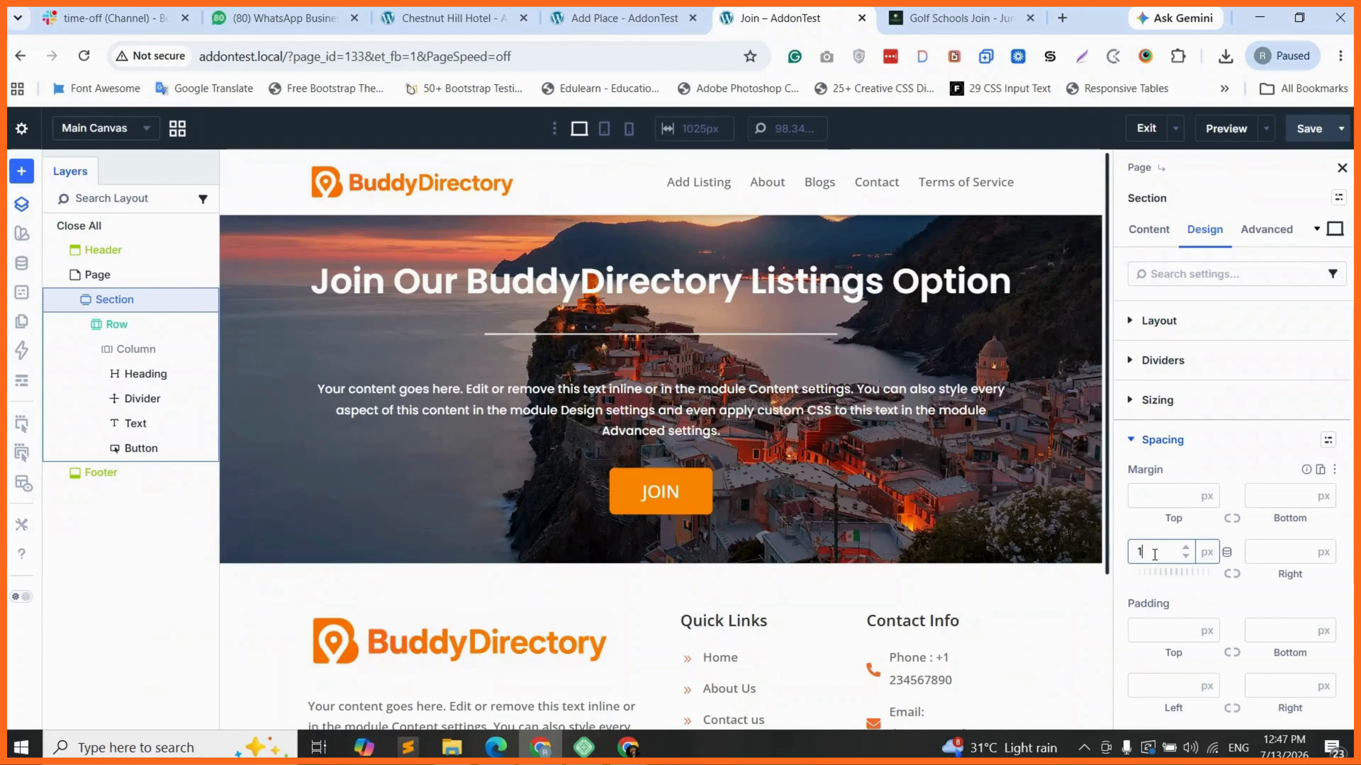
text(0)
click(1231, 575)
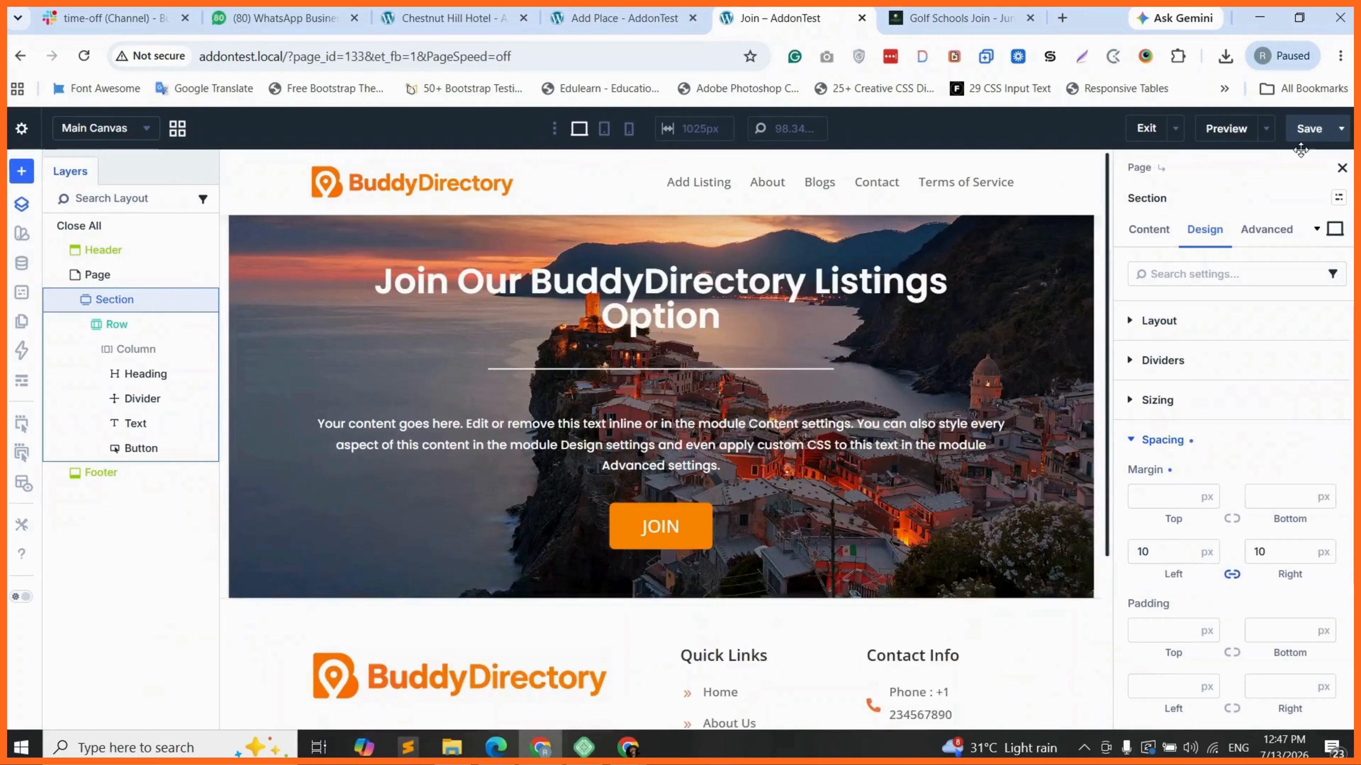
click(1303, 134)
Clear the hero section's left margin and set its linked top and bottom padding to 100 px
click(1143, 552)
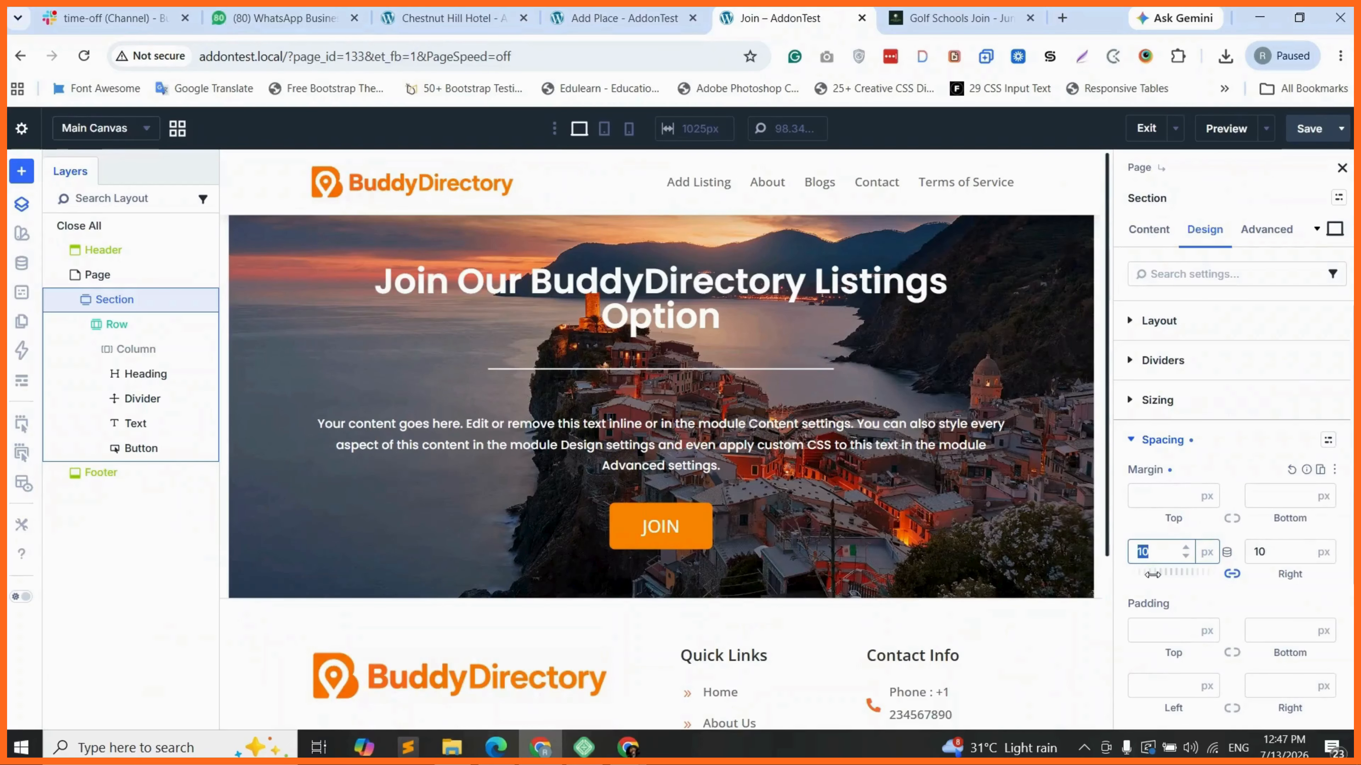
key(BackSpace)
click(1163, 636)
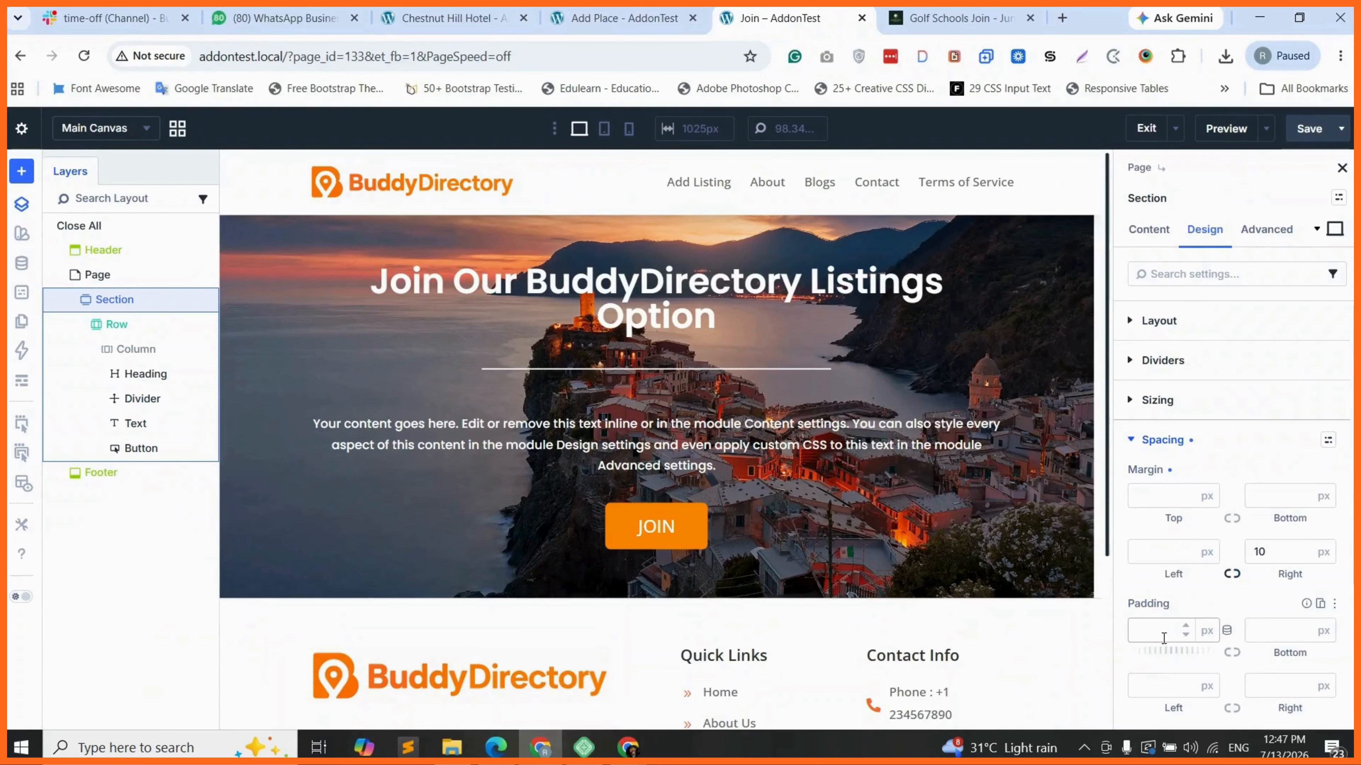
click(1152, 629)
text(100)
click(1232, 652)
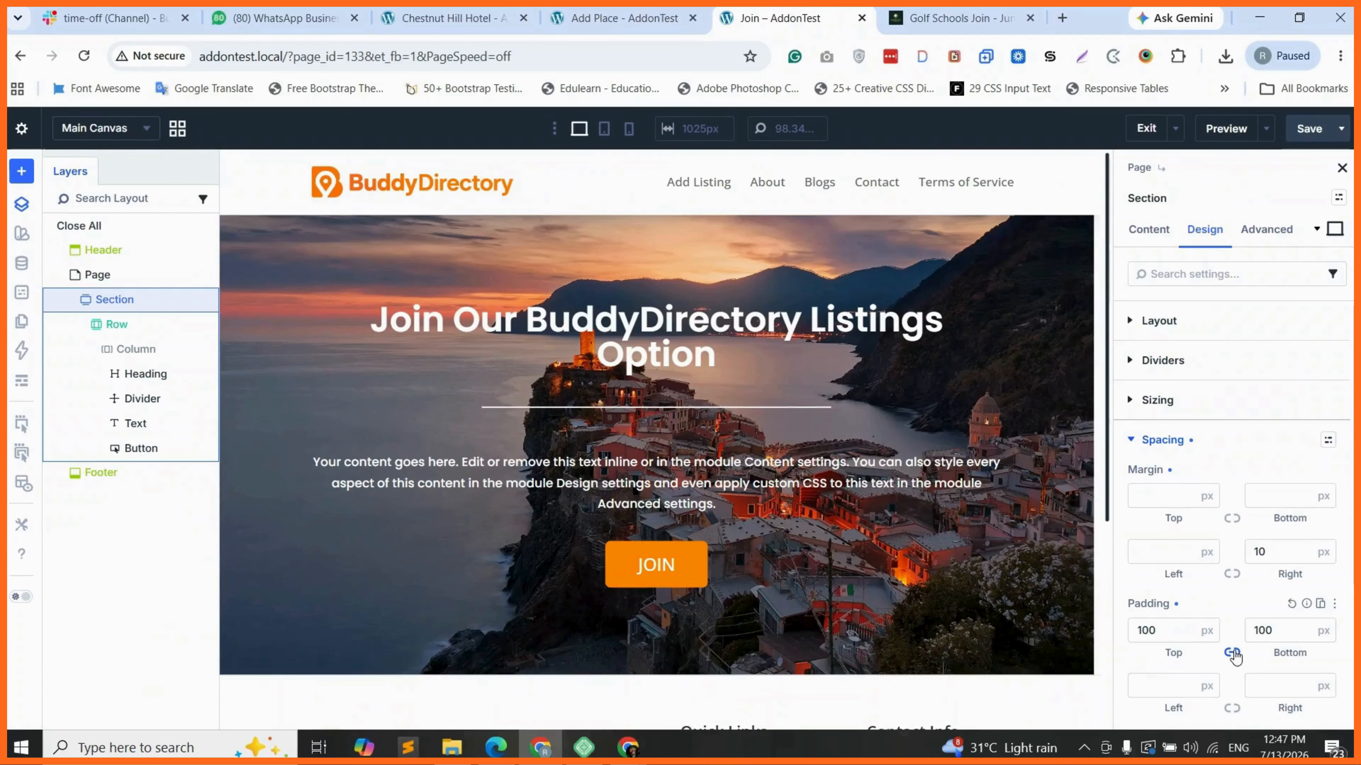
Save the page and preview the hero section with its updated padding before returning to the builder
click(1304, 148)
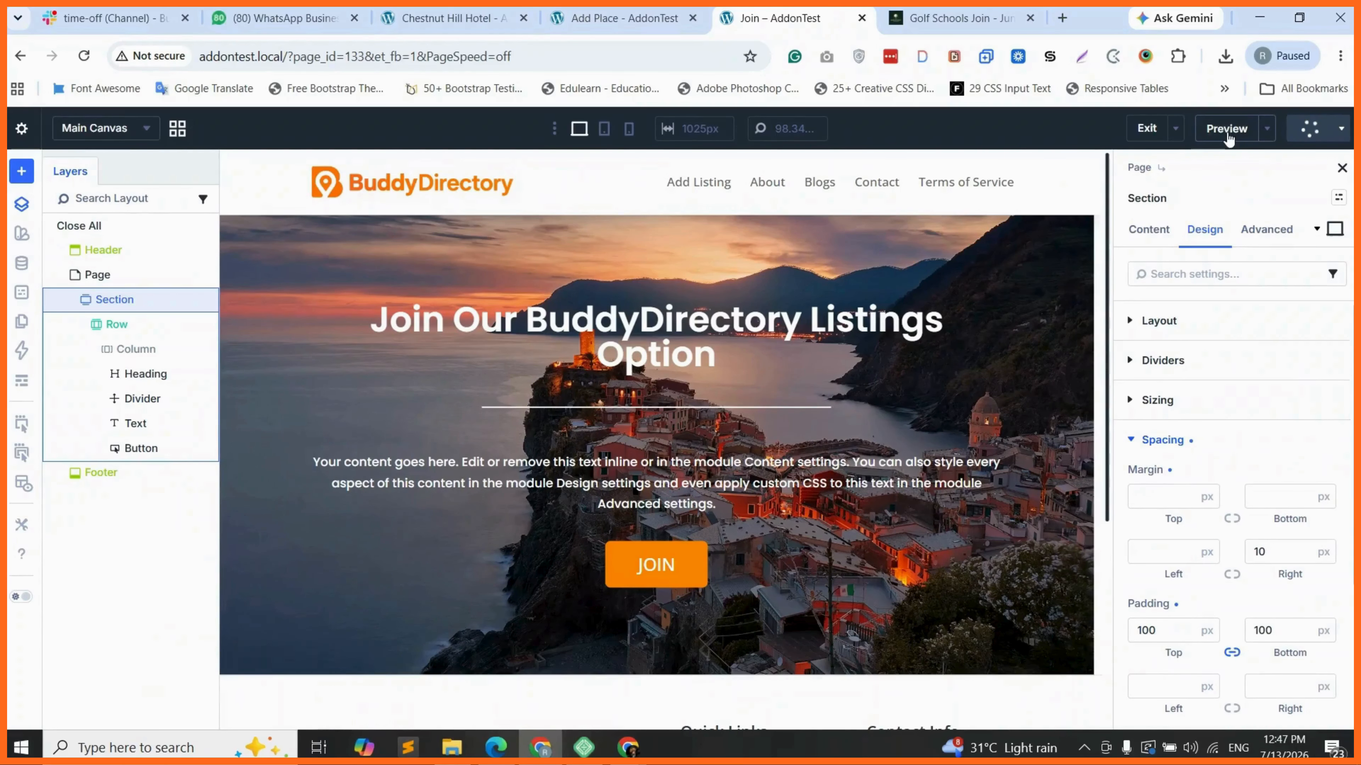
click(1227, 128)
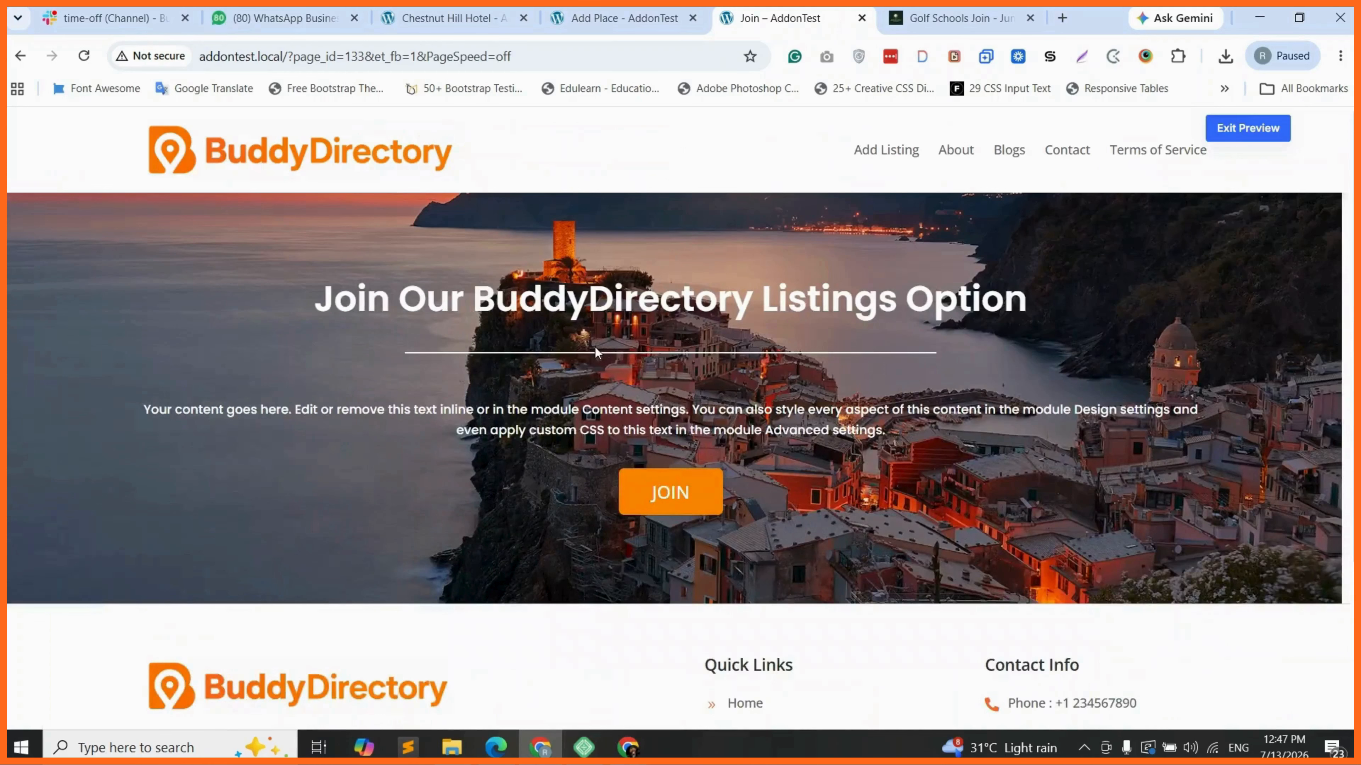
click(1248, 129)
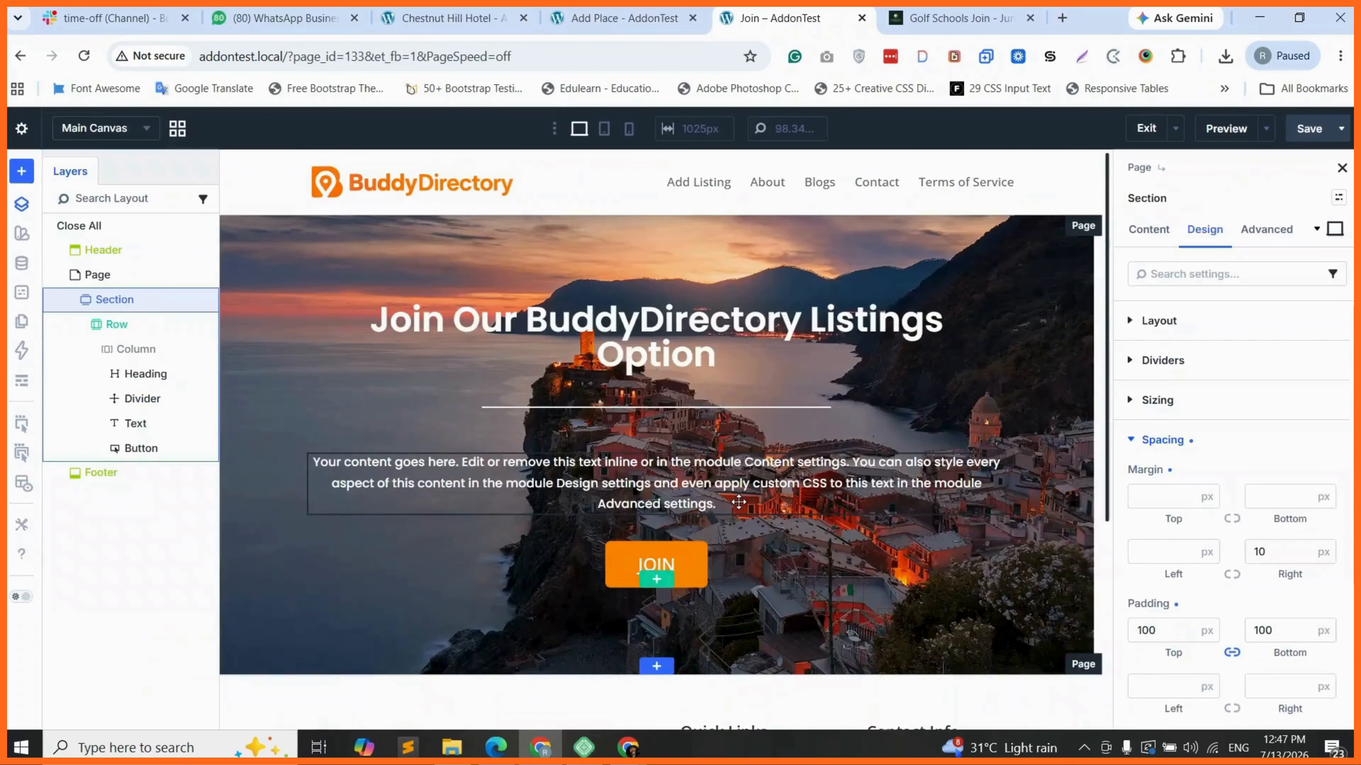
Review the listing tiers section with its Free and Premier plans on the Golf Schools Join reference page
scroll(739, 502, down, 3)
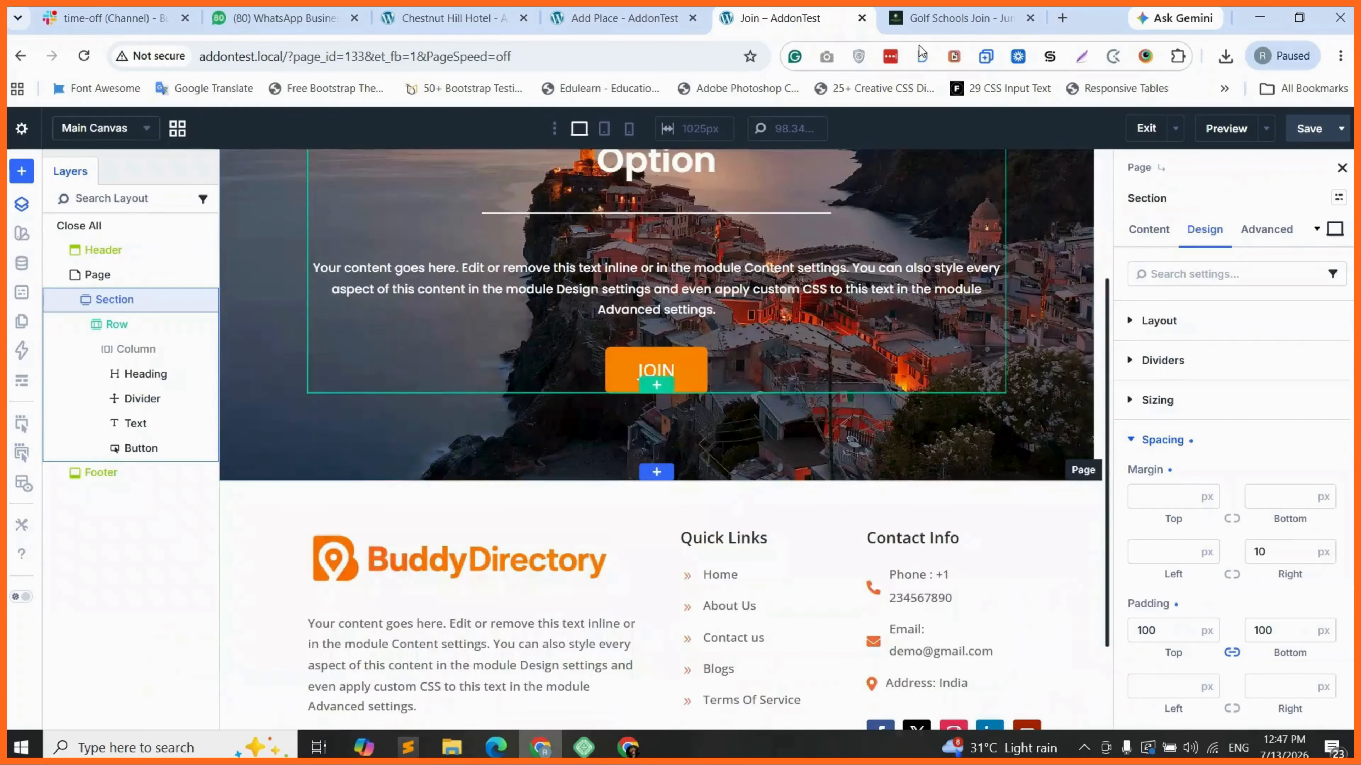
click(948, 18)
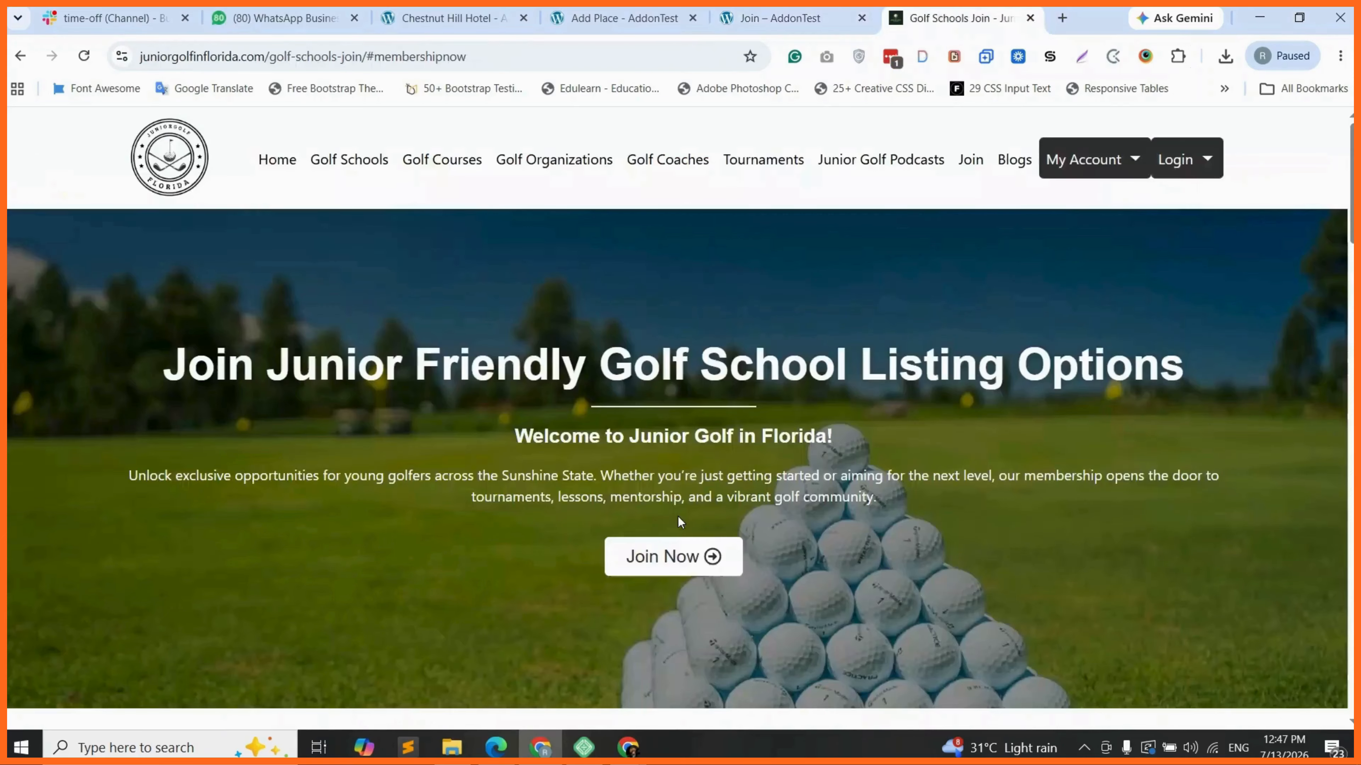
scroll(678, 517, down, 7)
scroll(507, 356, down, 1)
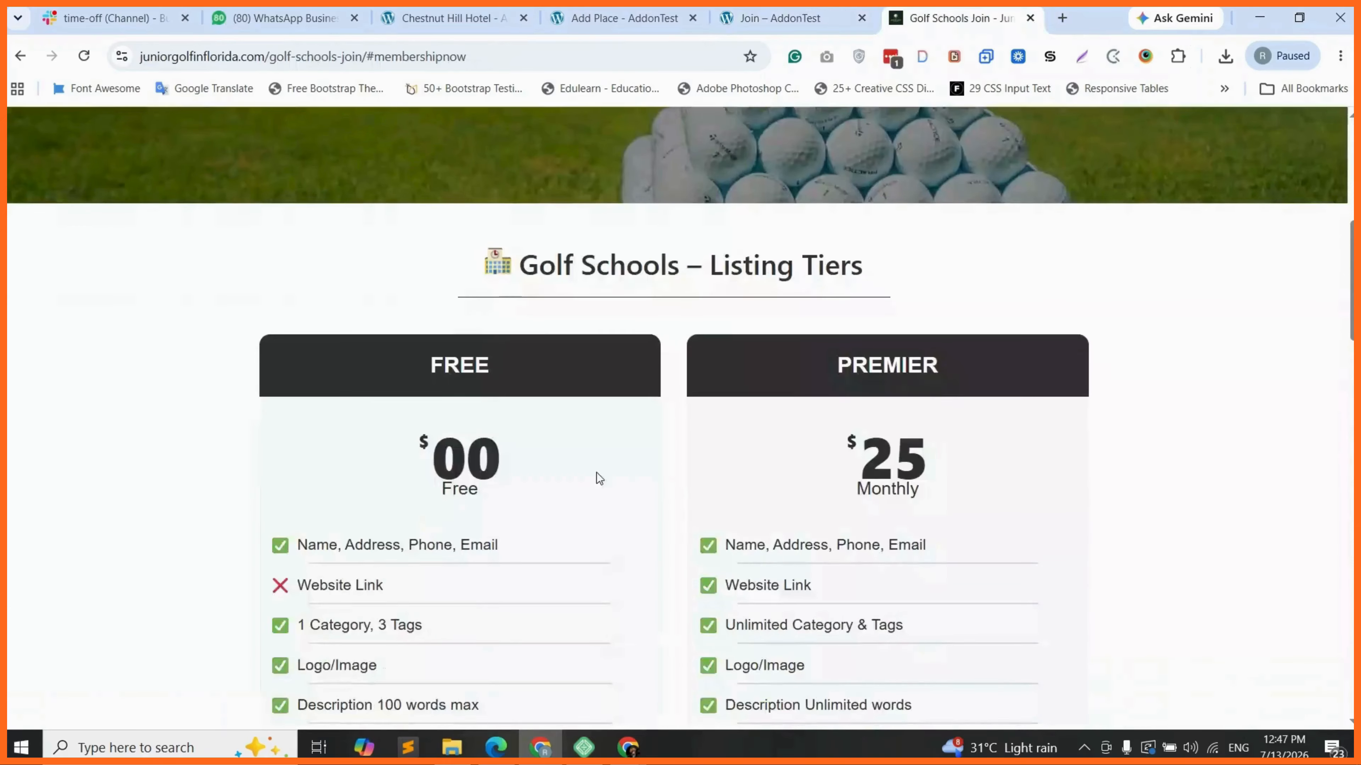
scroll(515, 363, up, 1)
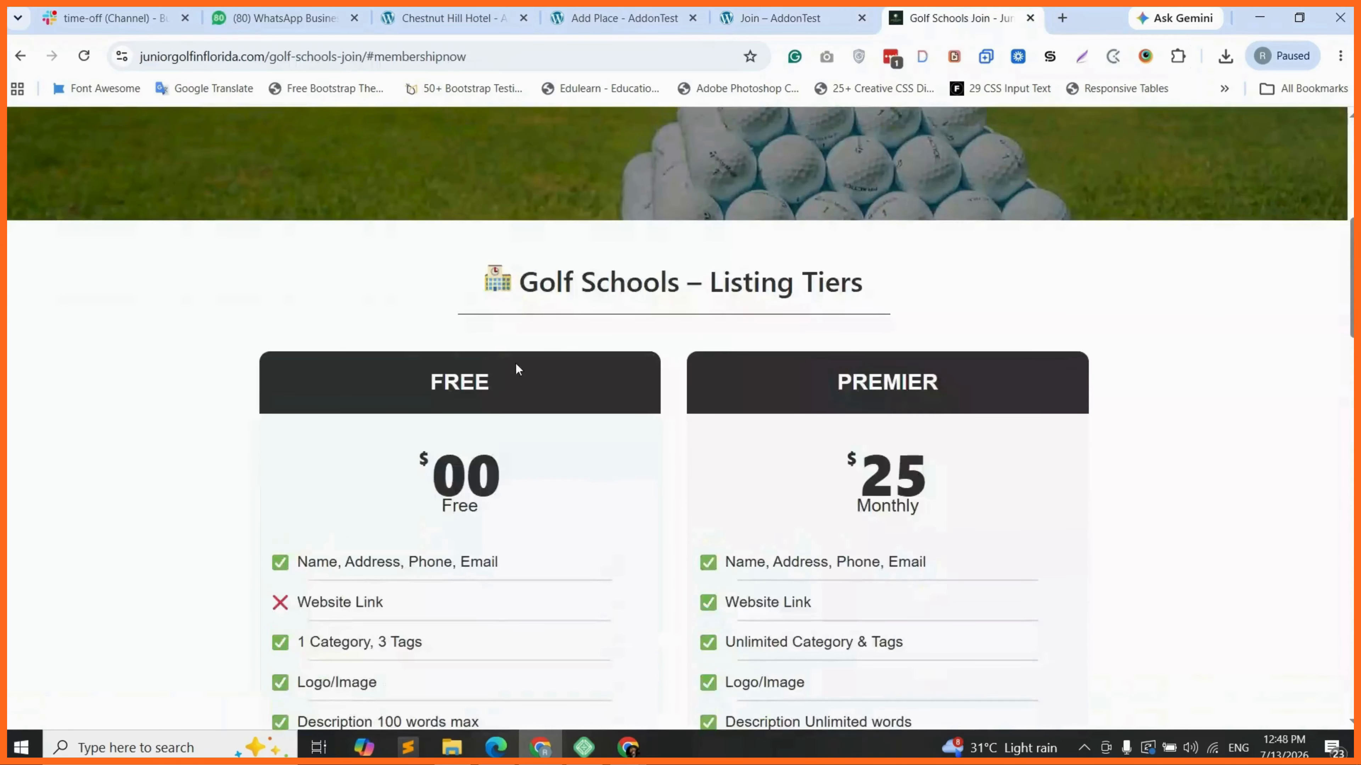
Return to the Join page and insert a new single-column section below the hero section
click(780, 17)
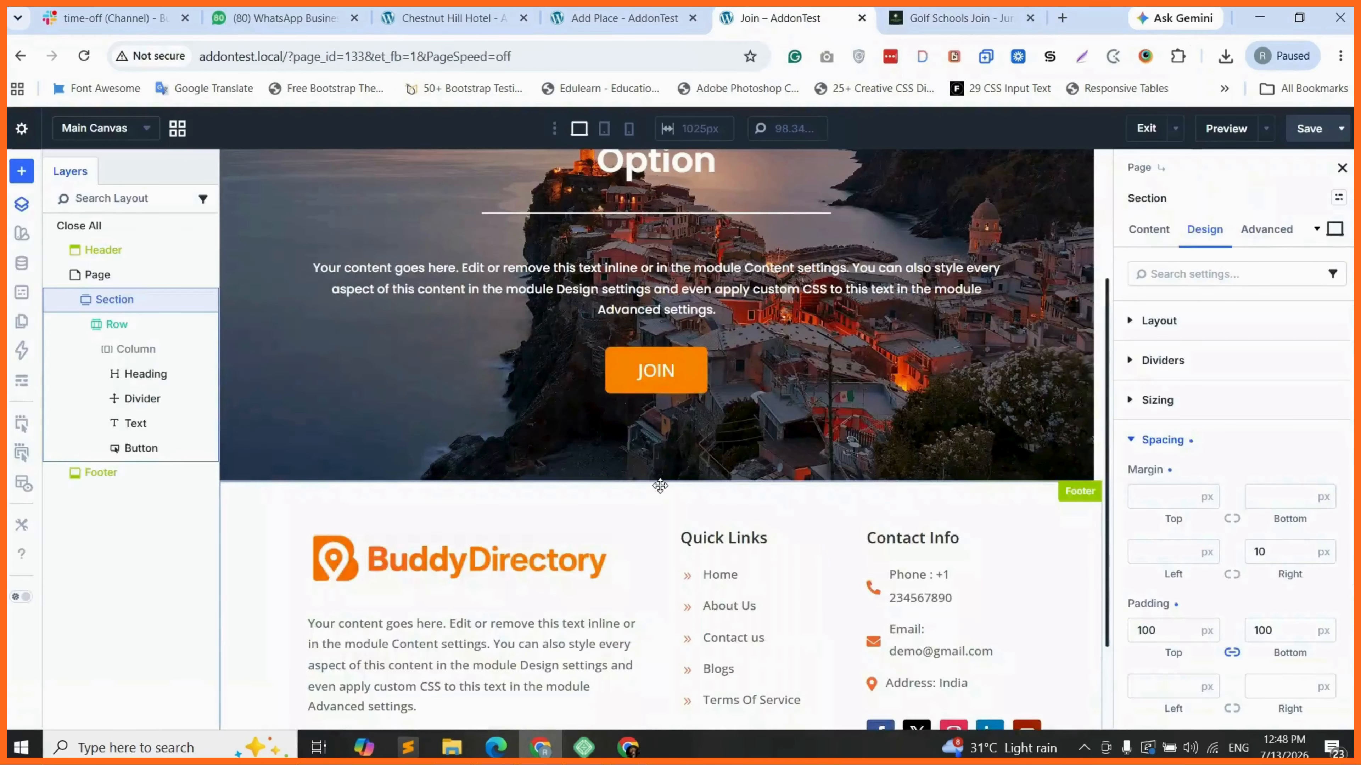
click(660, 483)
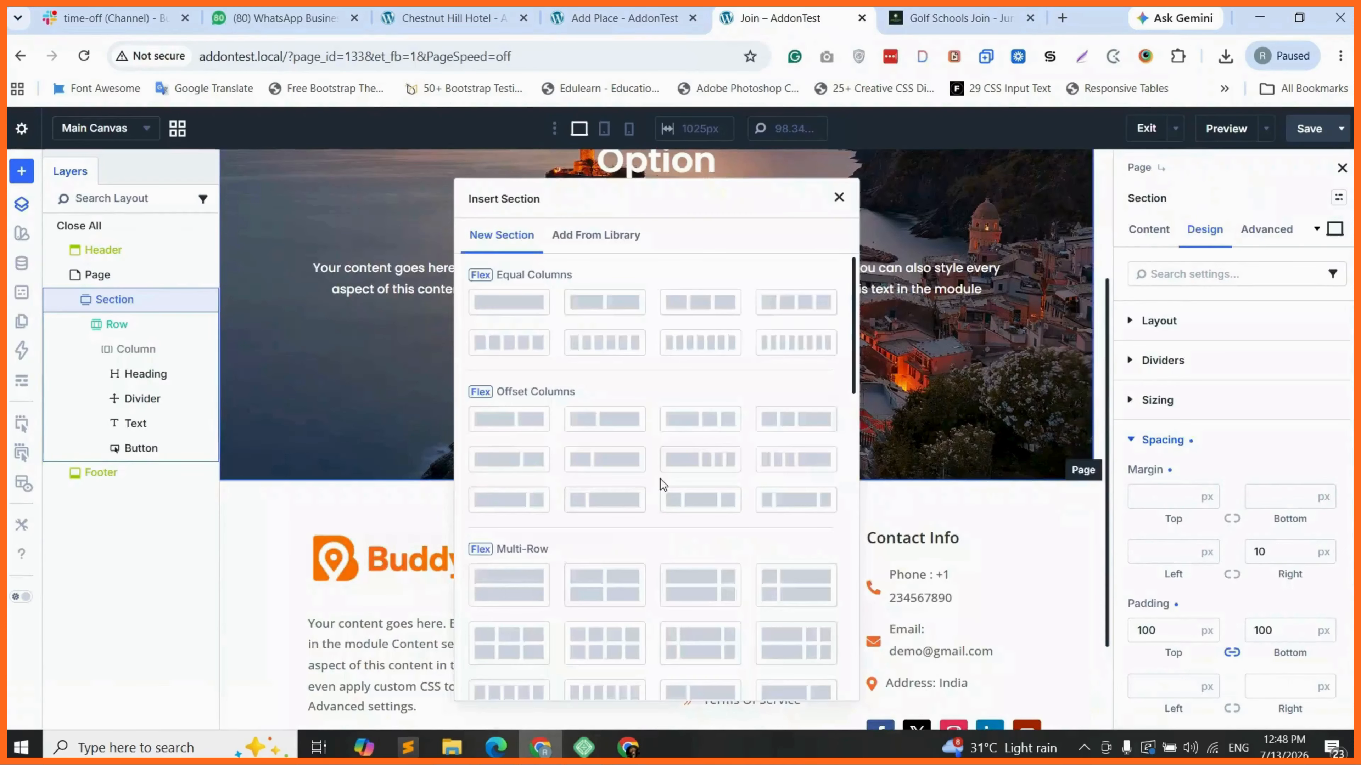
click(660, 480)
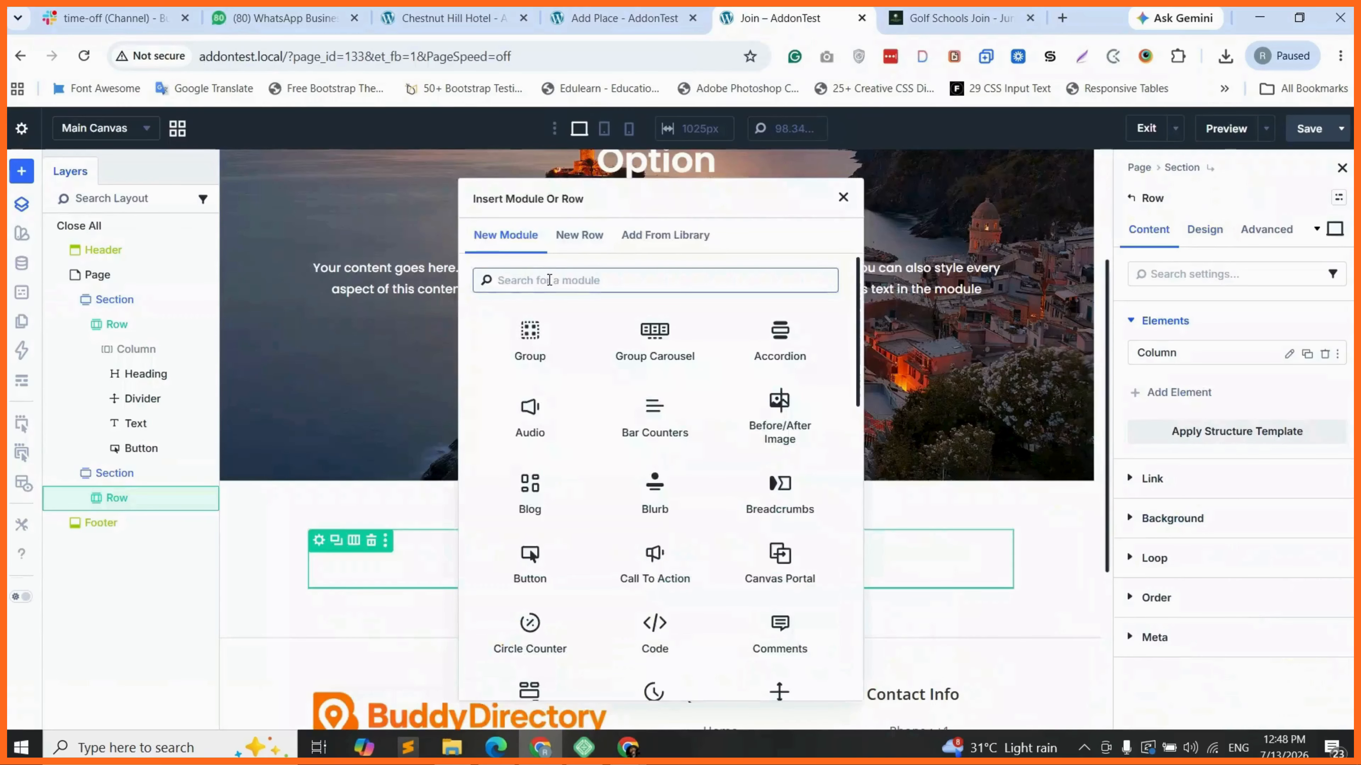
Find the Heading module and add it to the new section's row
text(je)
key(BackSpace)
key(BackSpace)
text(h)
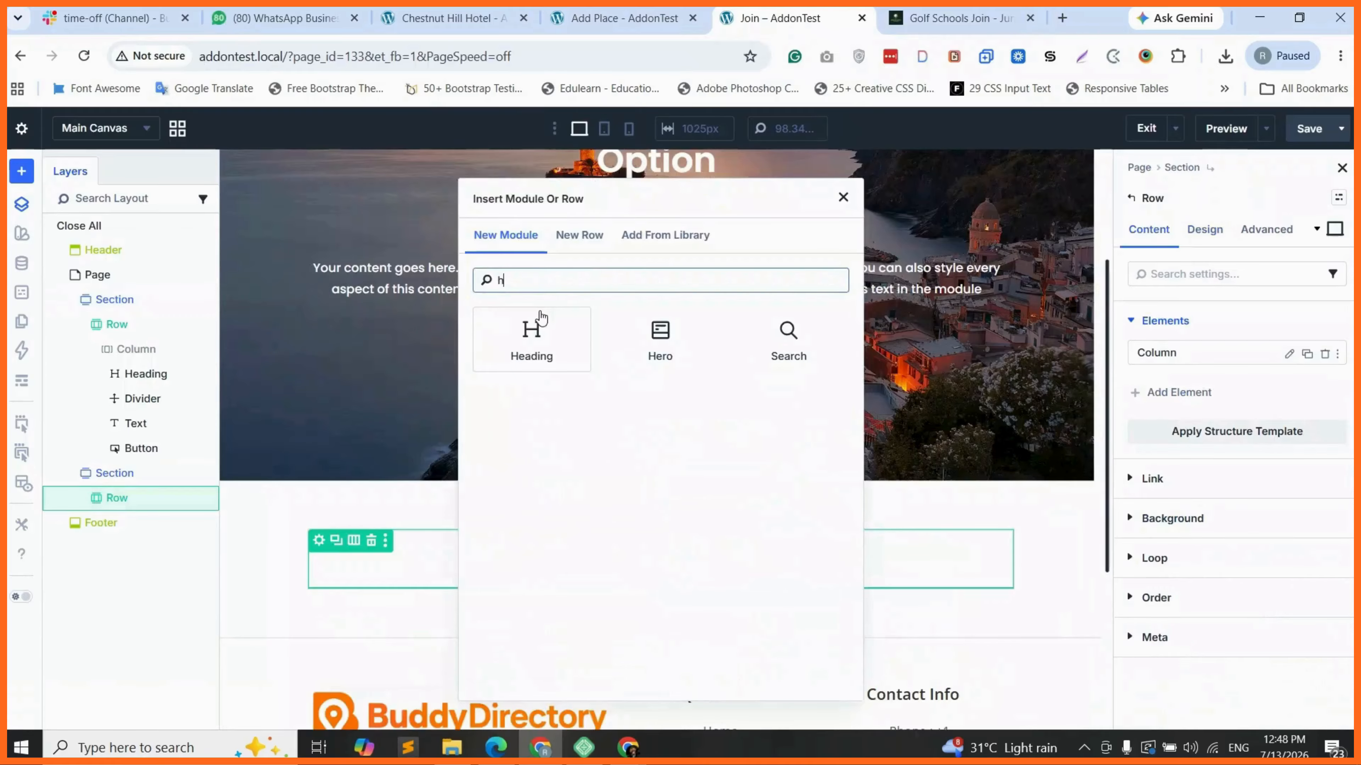
text(ead)
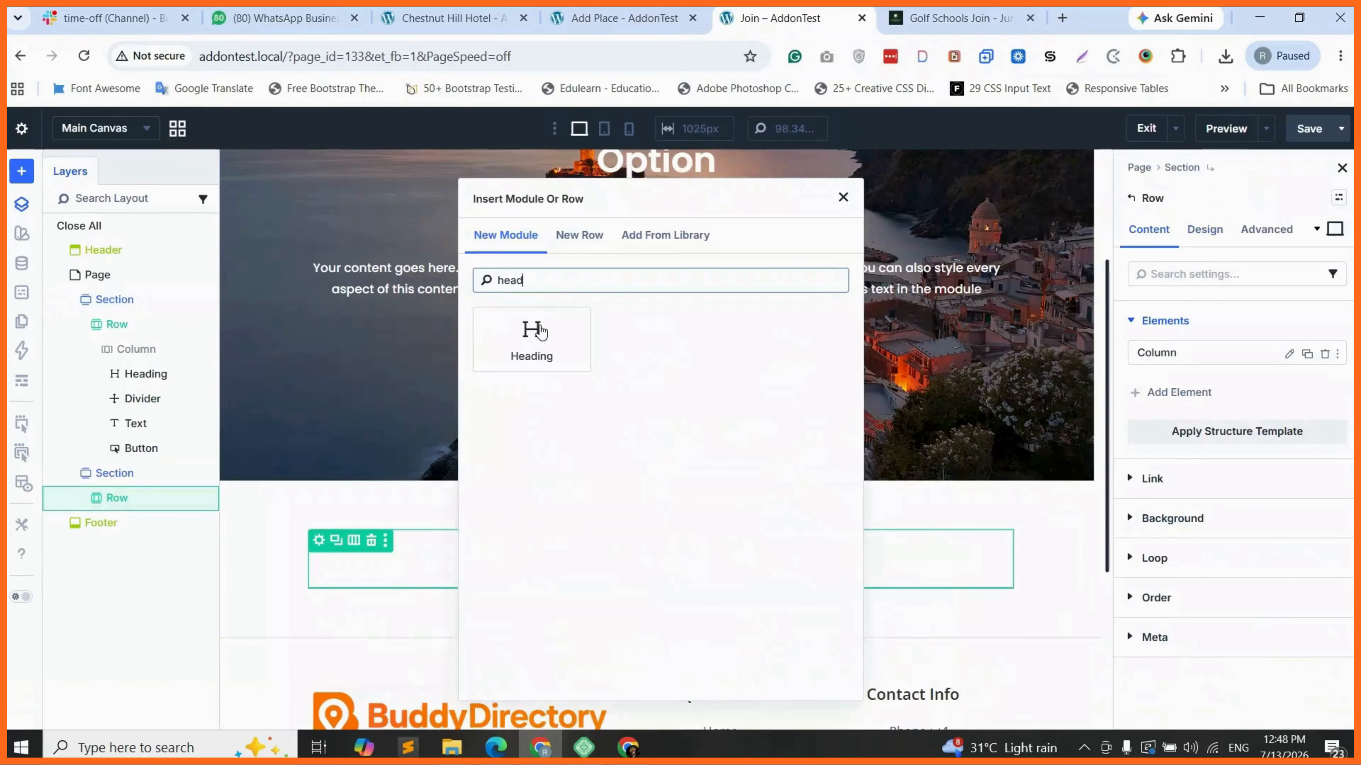
click(532, 338)
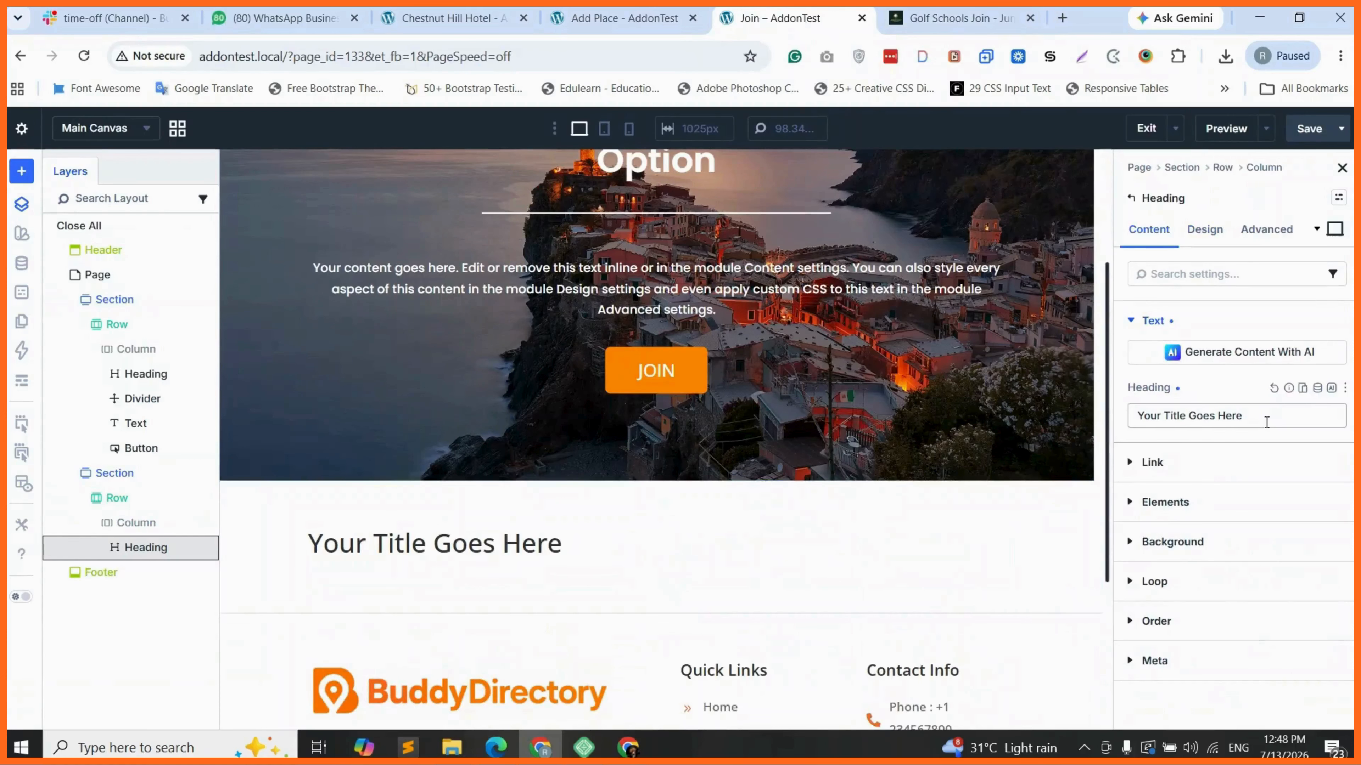
Replace the new heading's placeholder text with "BuddyDirectory Listing Tiers"
triple_click(1205, 416)
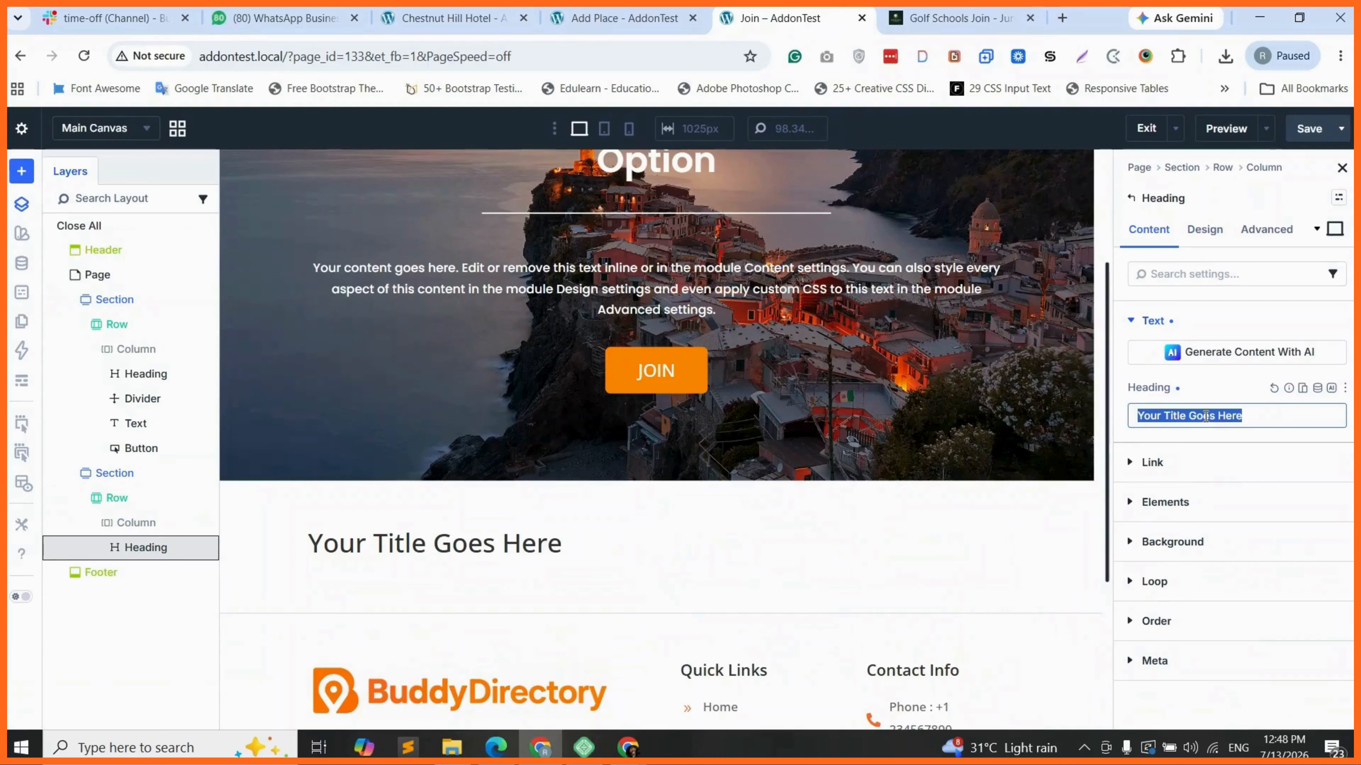
text(Member)
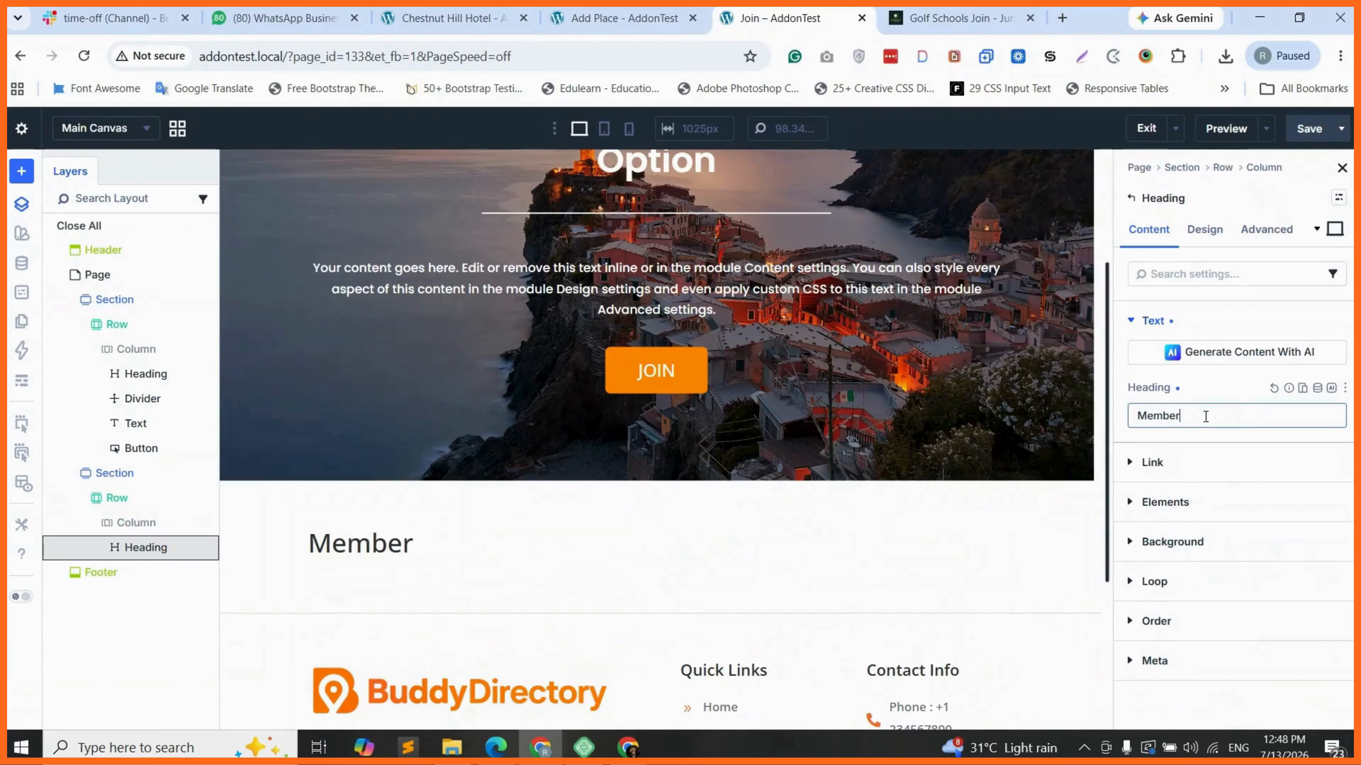
text(ship  Listing Tiers)
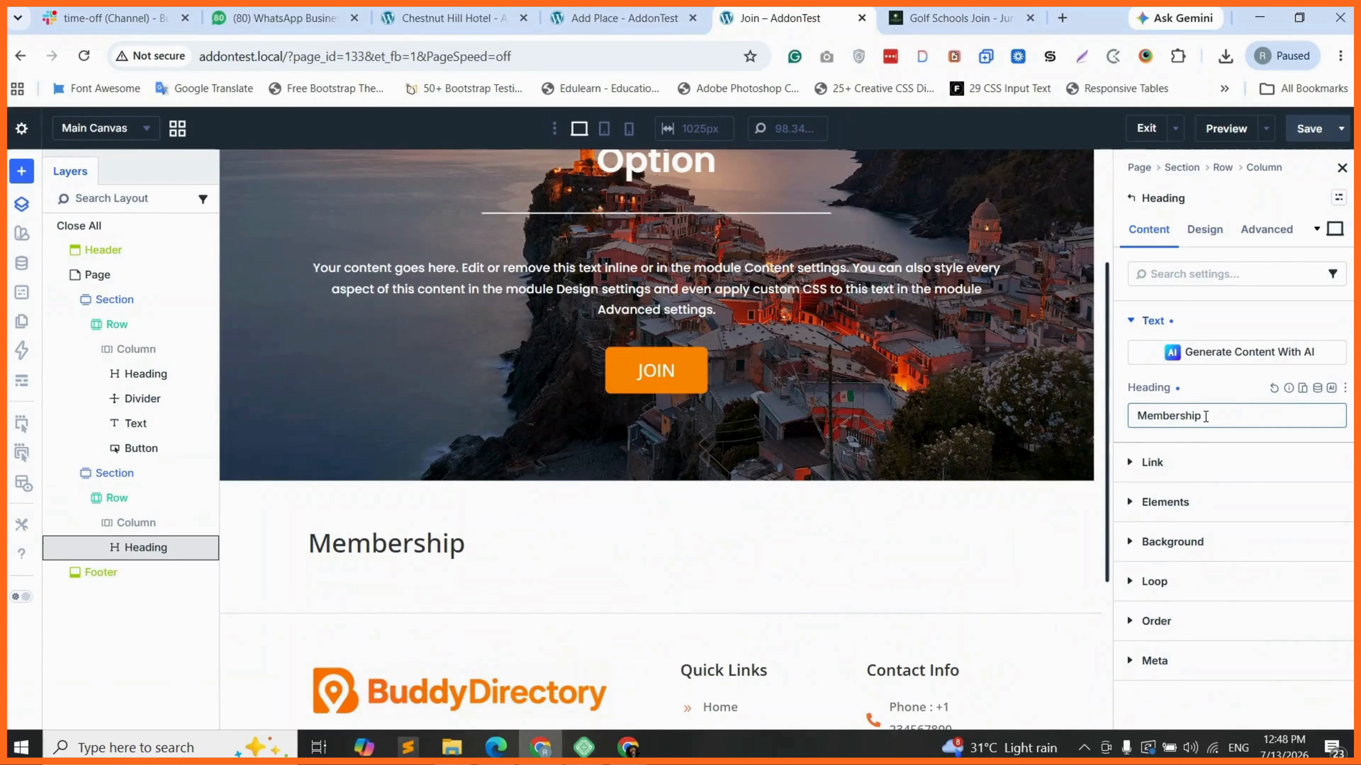
Style the "BuddyDirectory Listing Tiers" heading as H2, center-aligned, with Semi Bold font weight
click(1205, 230)
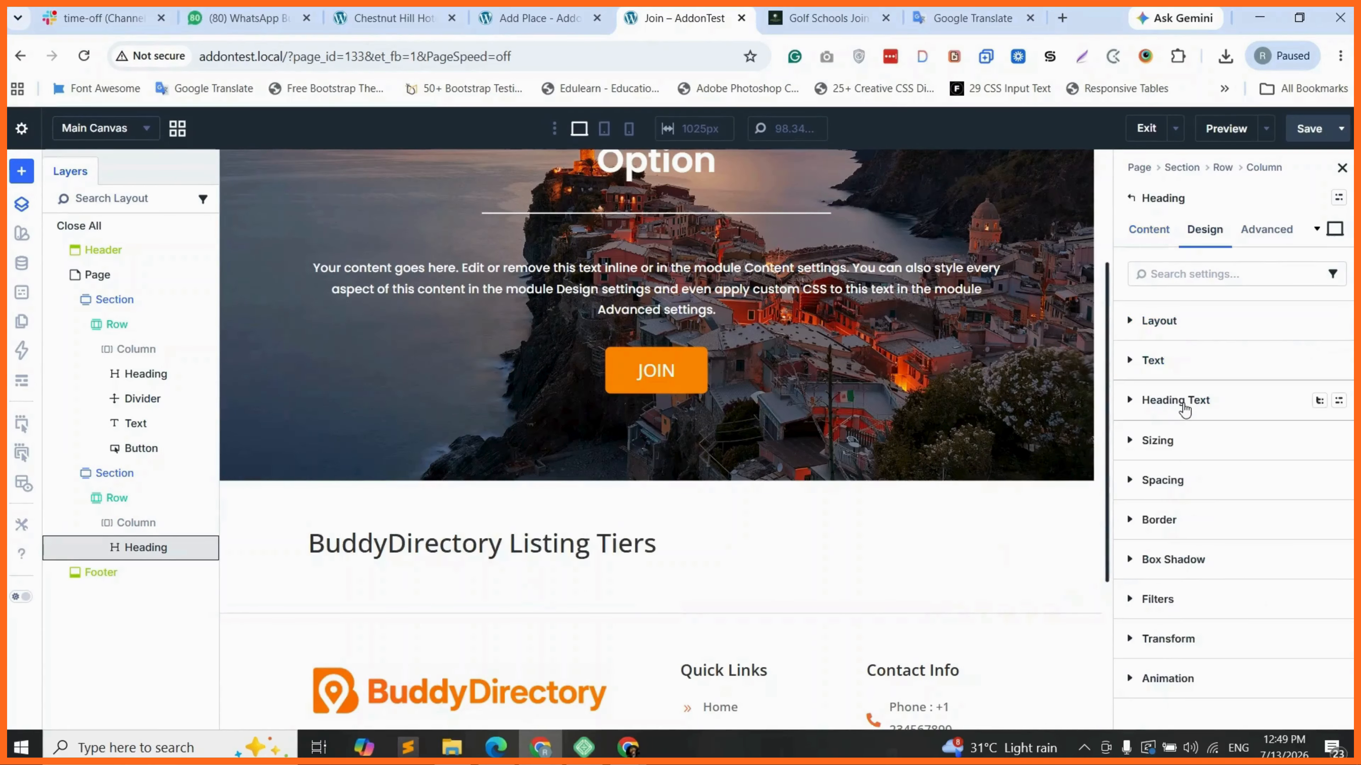
click(1183, 402)
click(1168, 458)
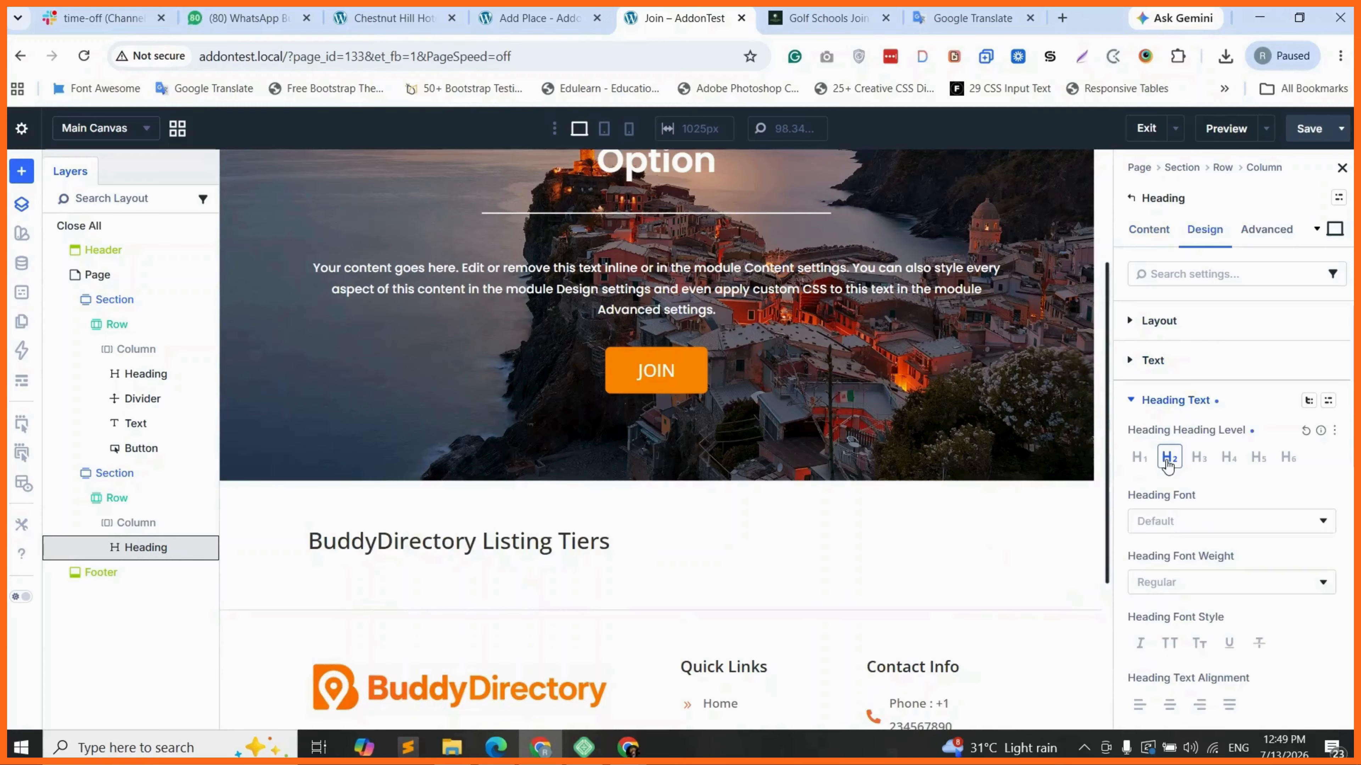
scroll(1204, 570, down, 1)
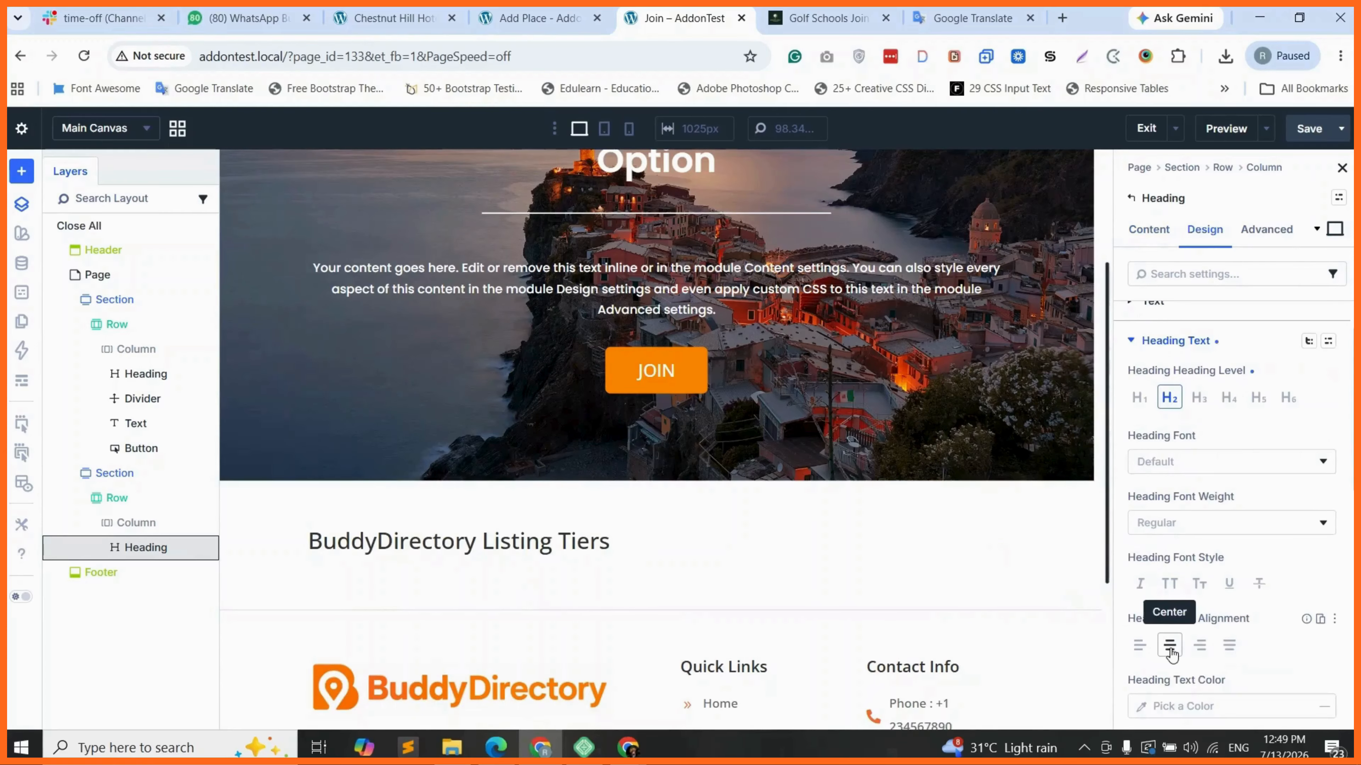
click(1169, 646)
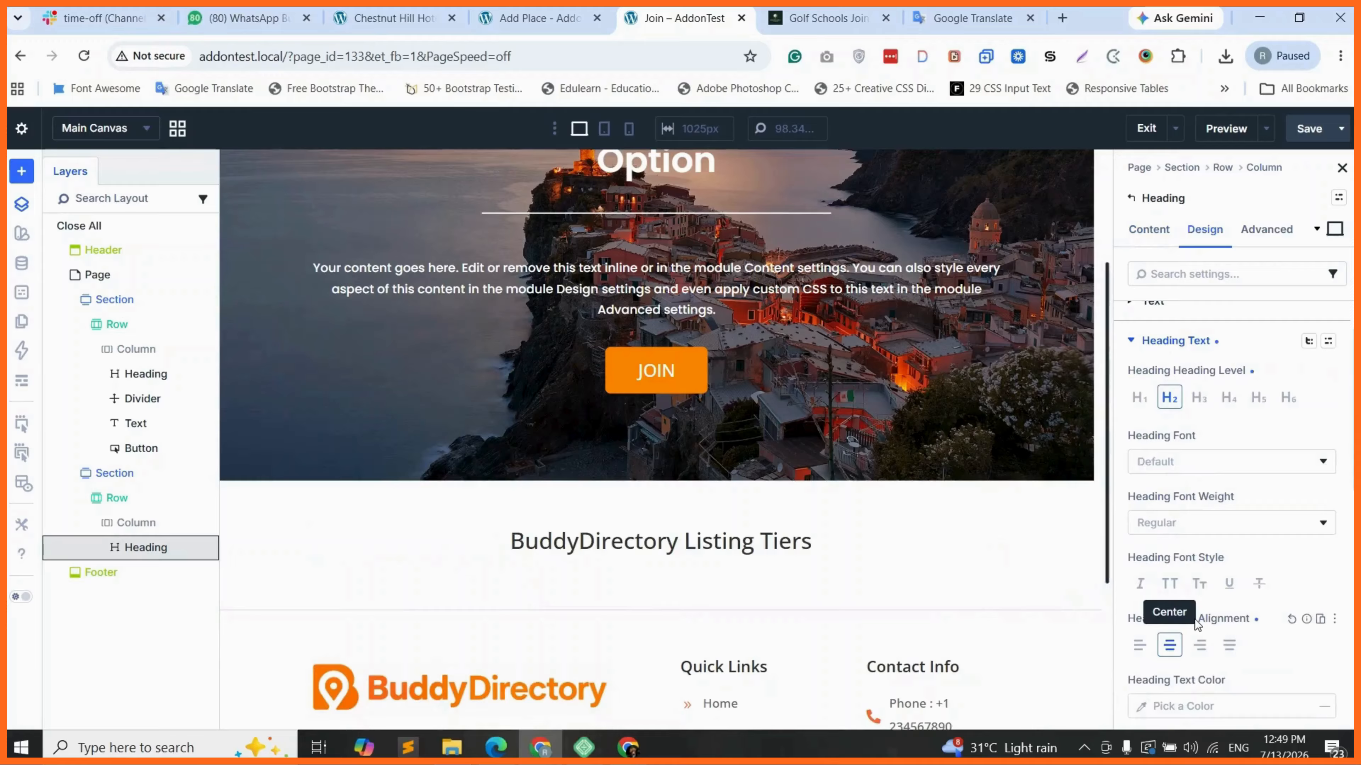
click(1191, 530)
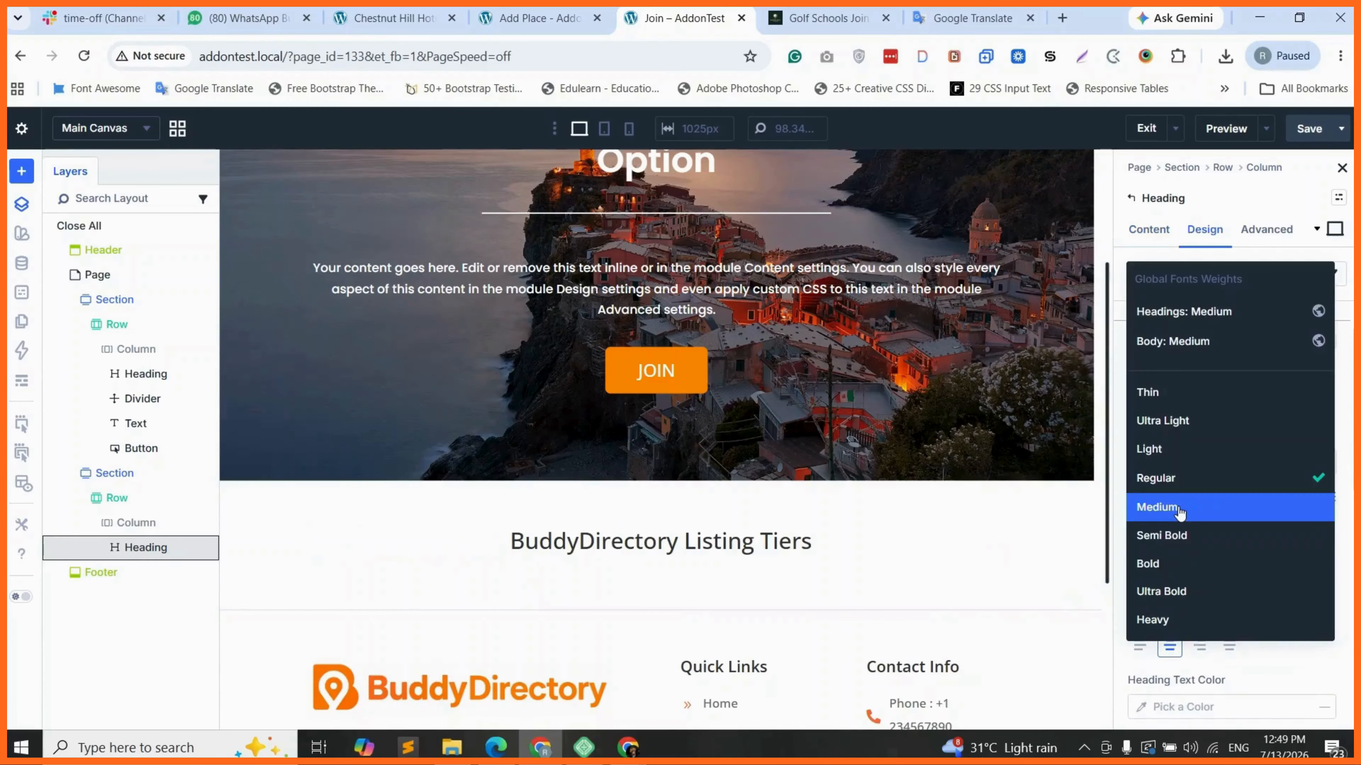
click(1181, 537)
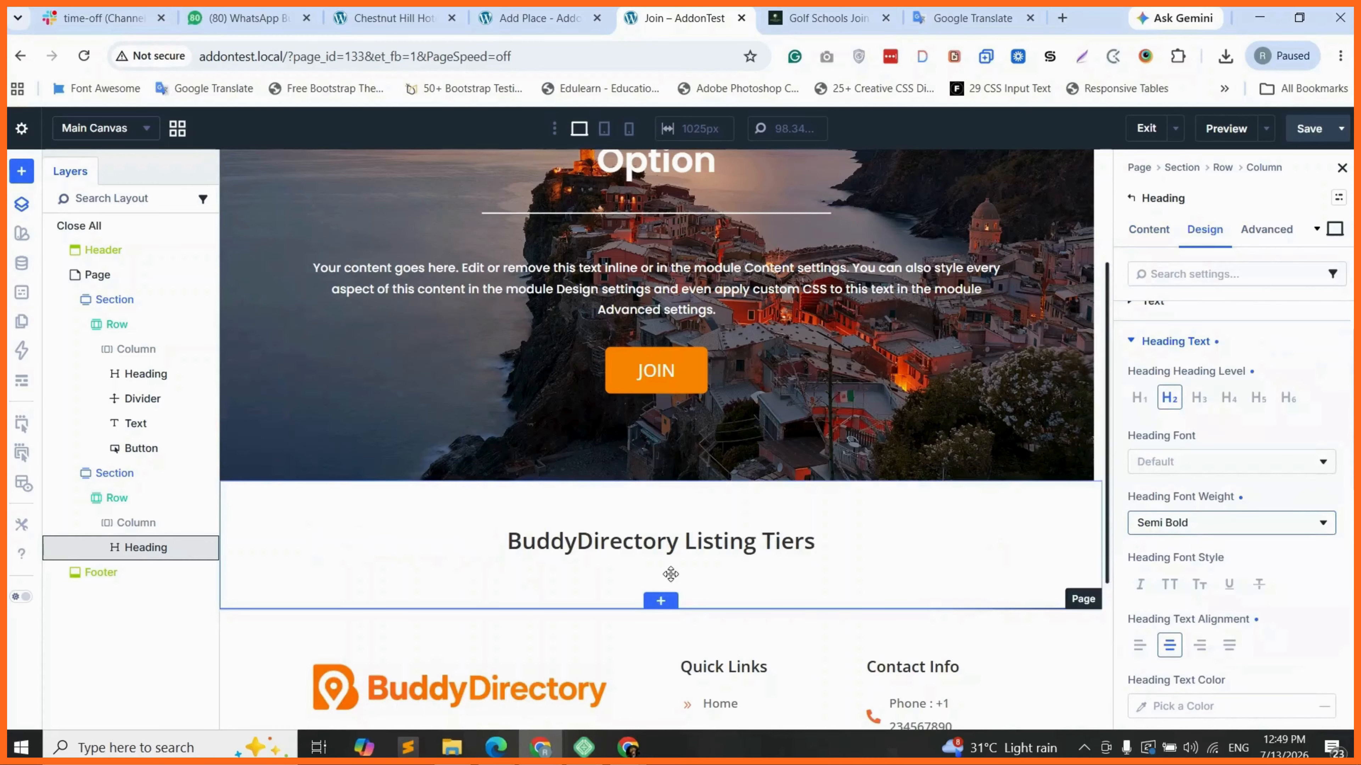
Compare the new heading section with the listing tiers section of the reference page
click(848, 8)
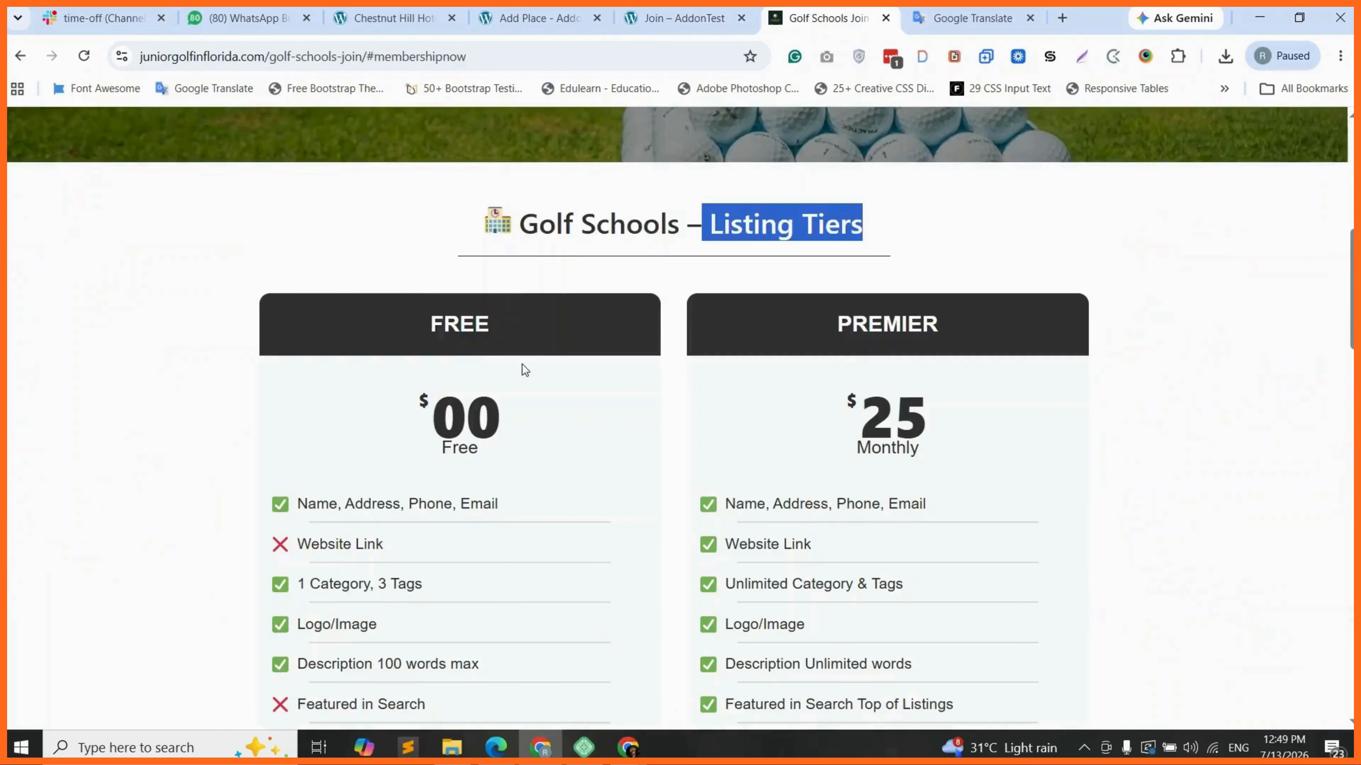
click(672, 7)
scroll(680, 397, down, 1)
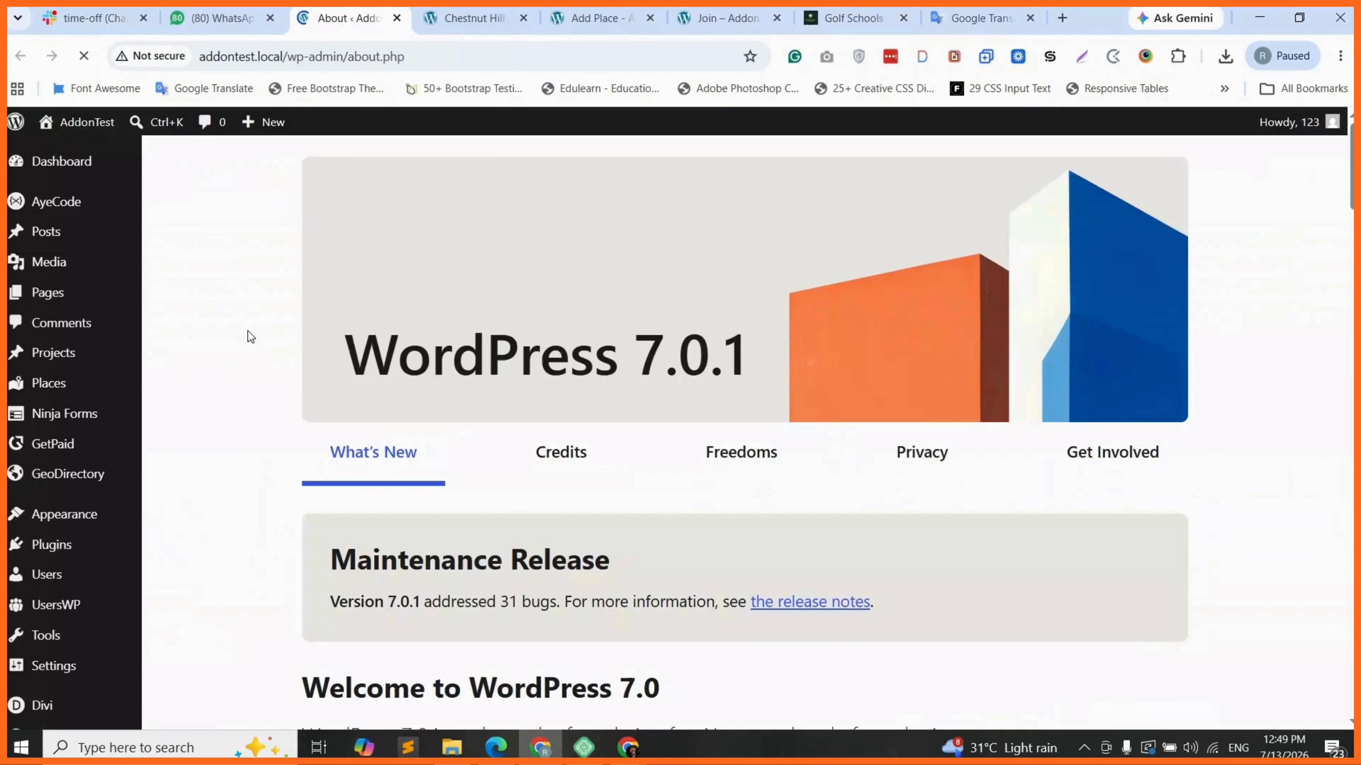
Open the GeoDirectory extensions in the WordPress admin and locate the Pricing Manager add-on
mouse_move(110, 485)
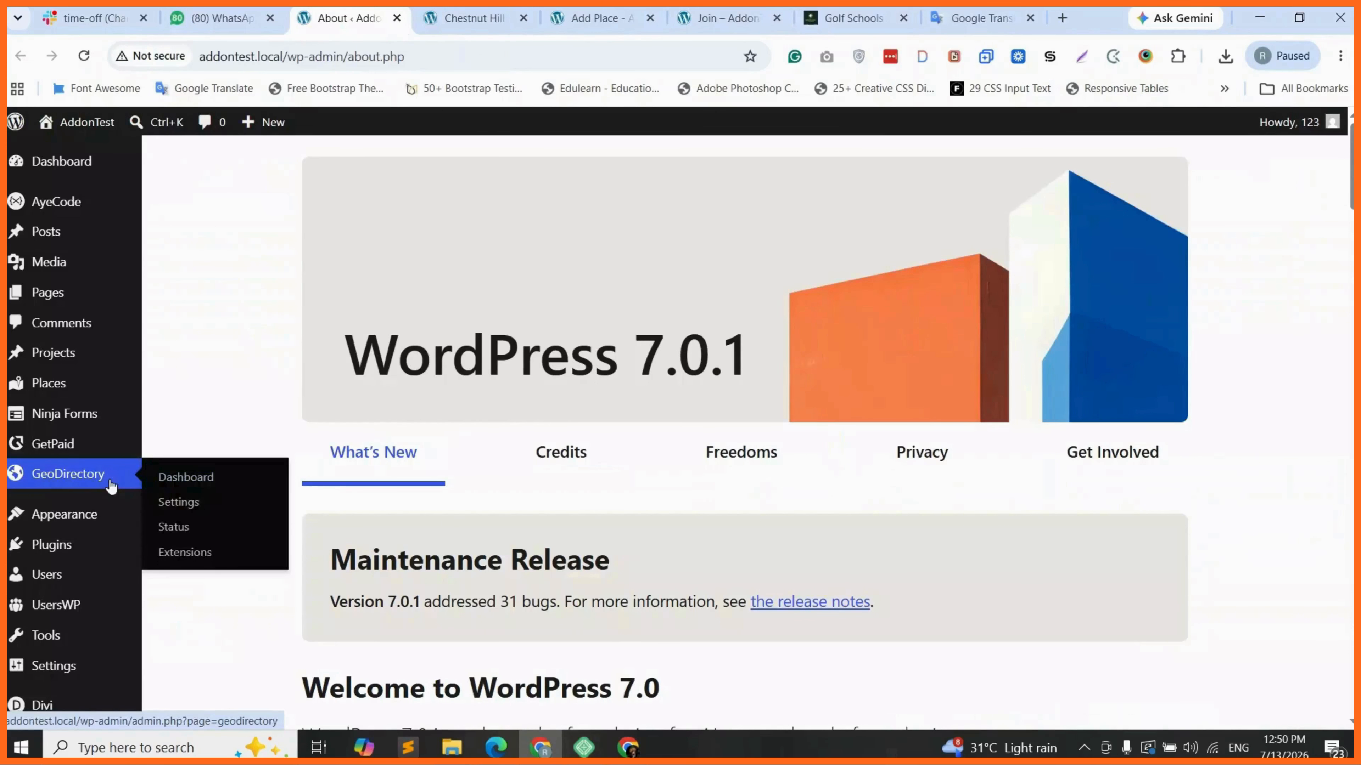
click(188, 556)
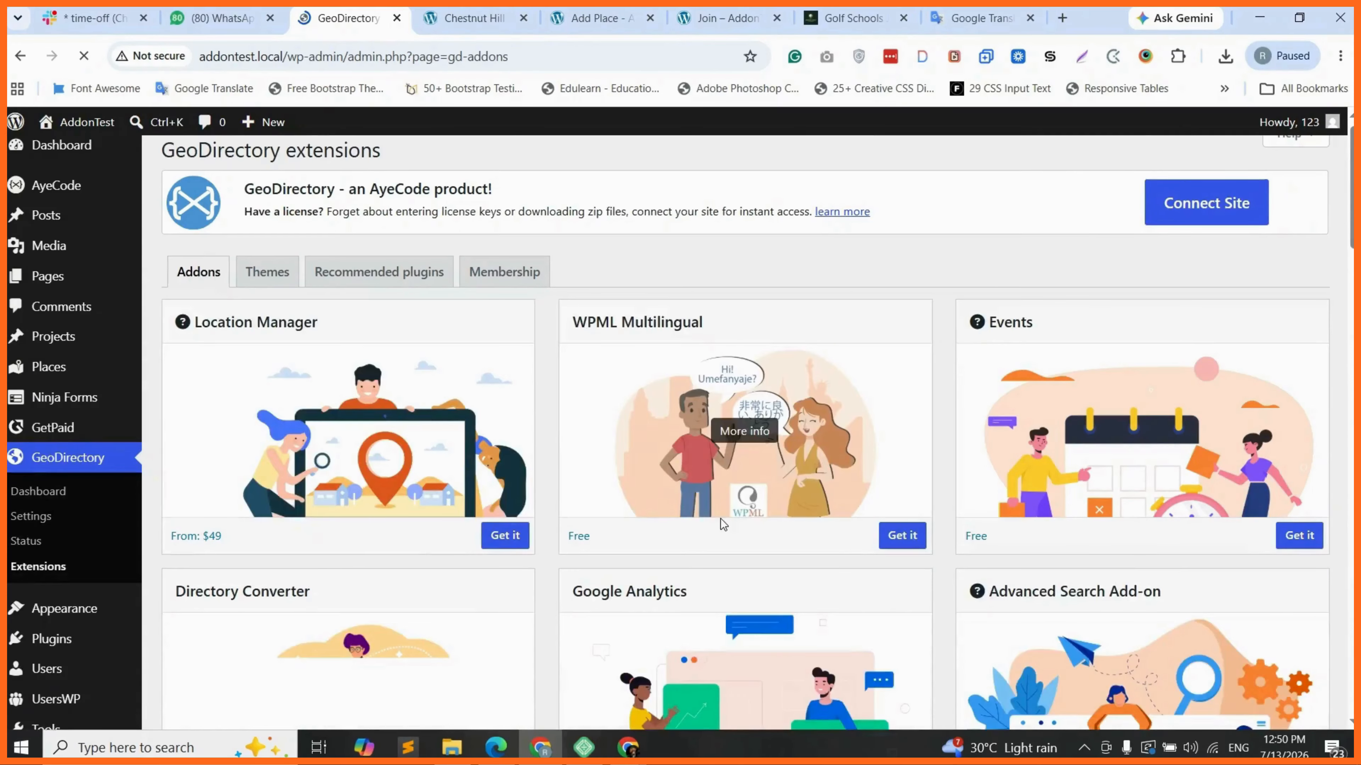
scroll(721, 519, down, 2)
scroll(564, 512, down, 5)
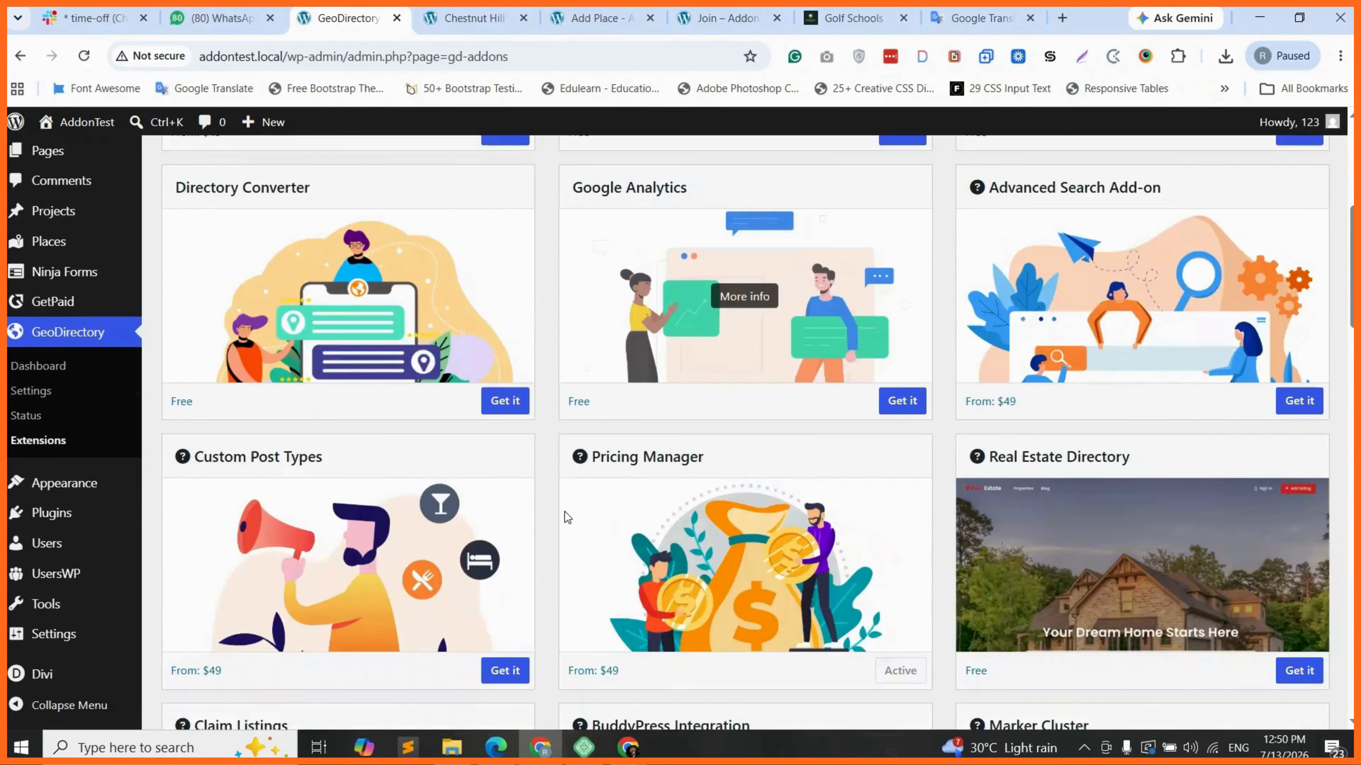
scroll(652, 429, down, 2)
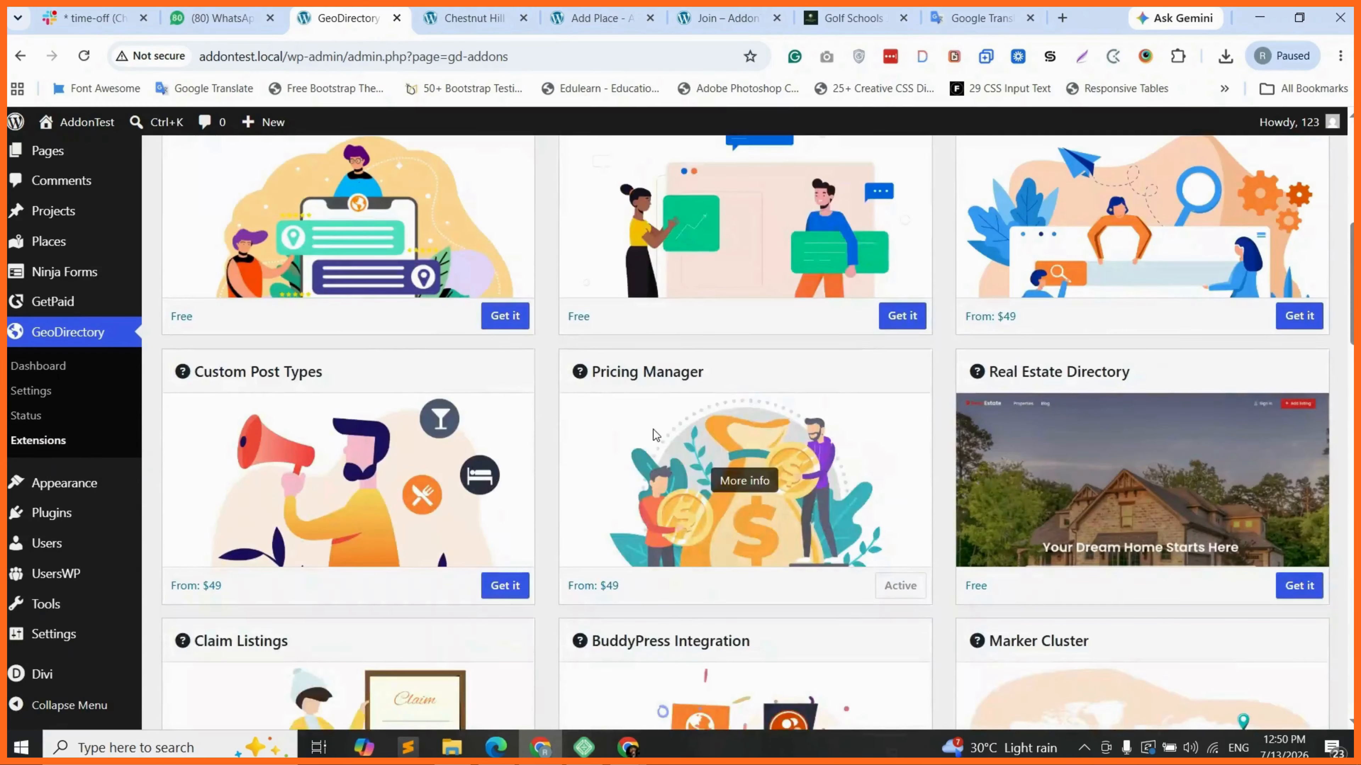
drag(590, 369, 719, 375)
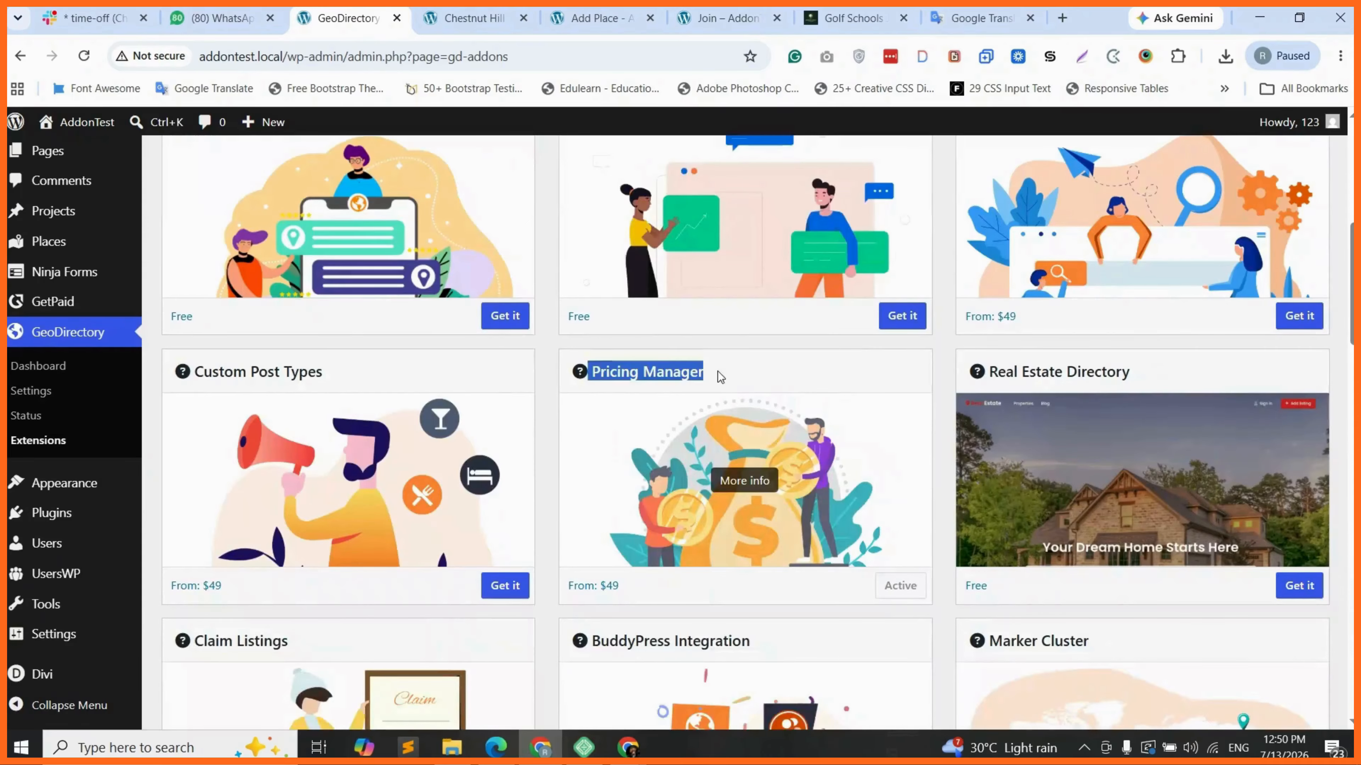
click(714, 370)
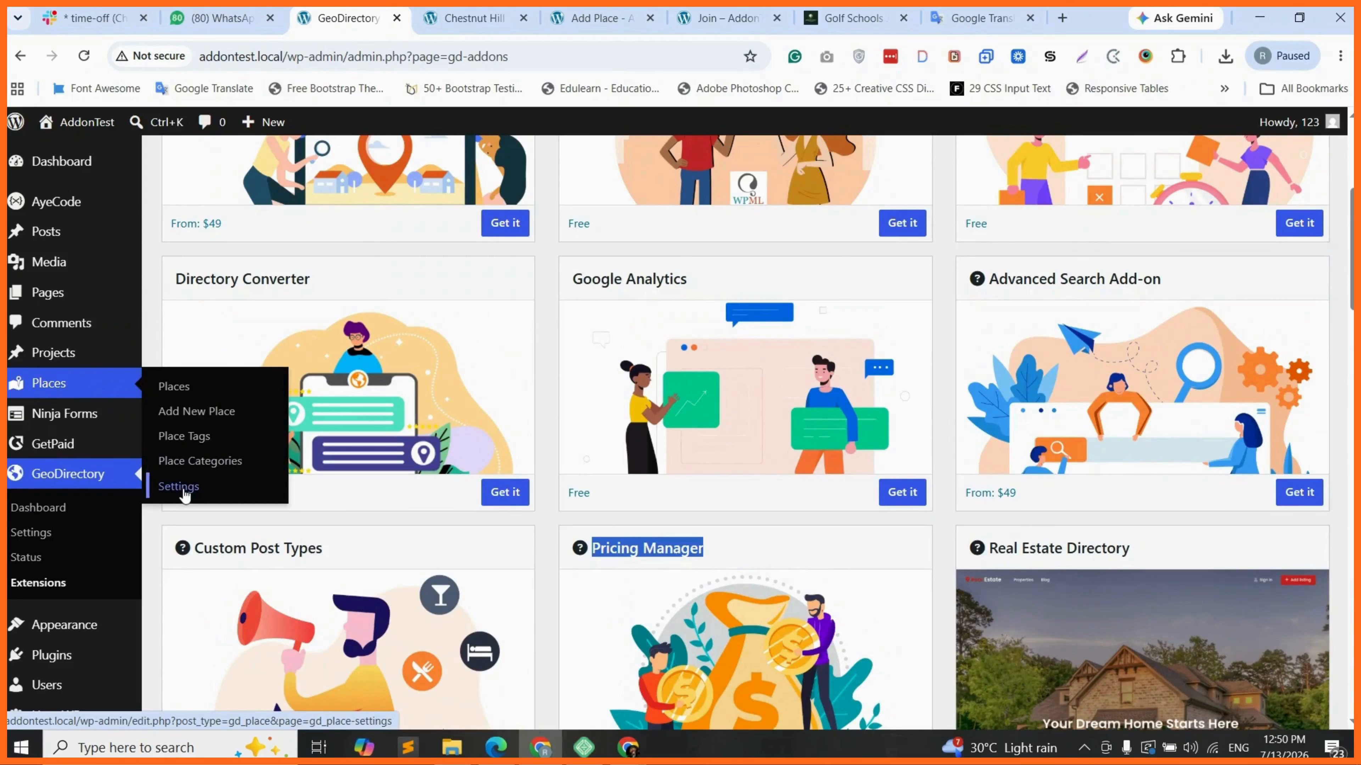
Open the Packages settings for the Places post type in the WordPress admin
click(179, 486)
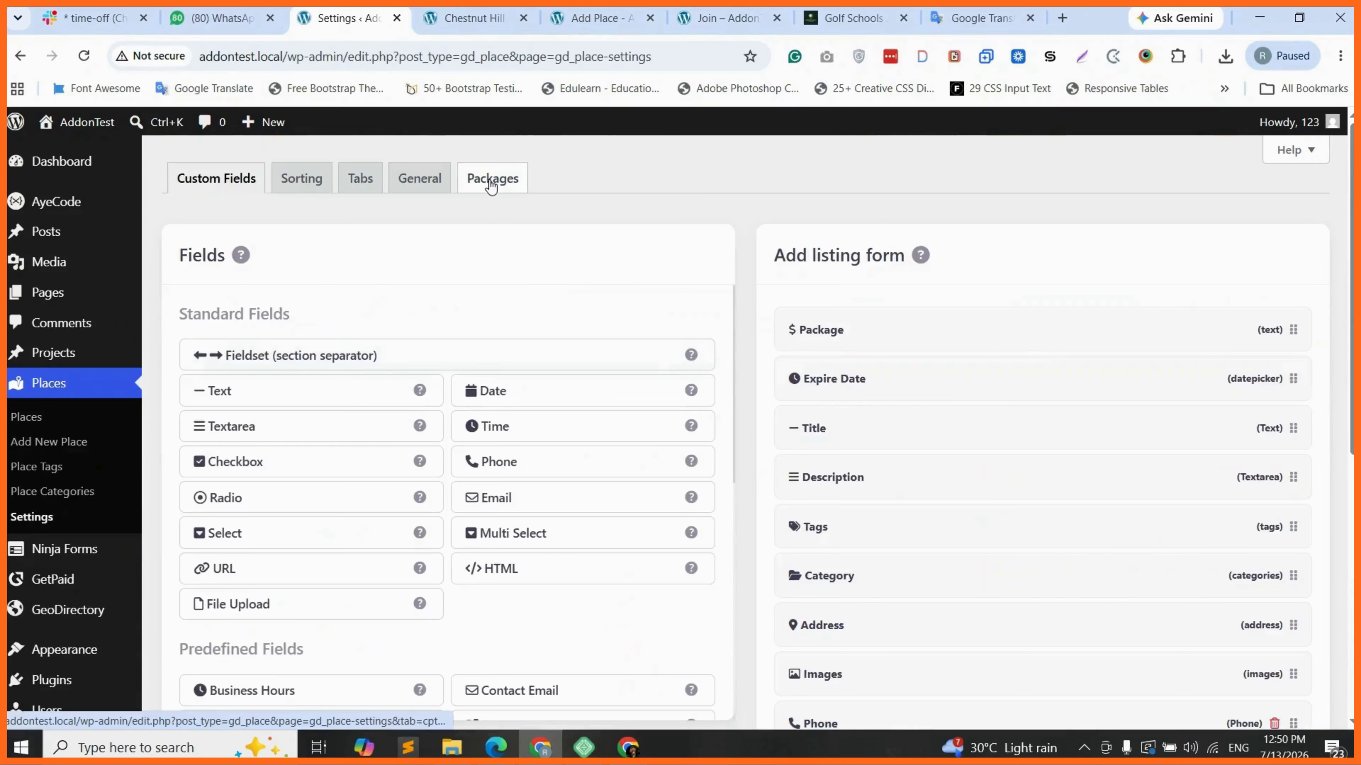
click(490, 188)
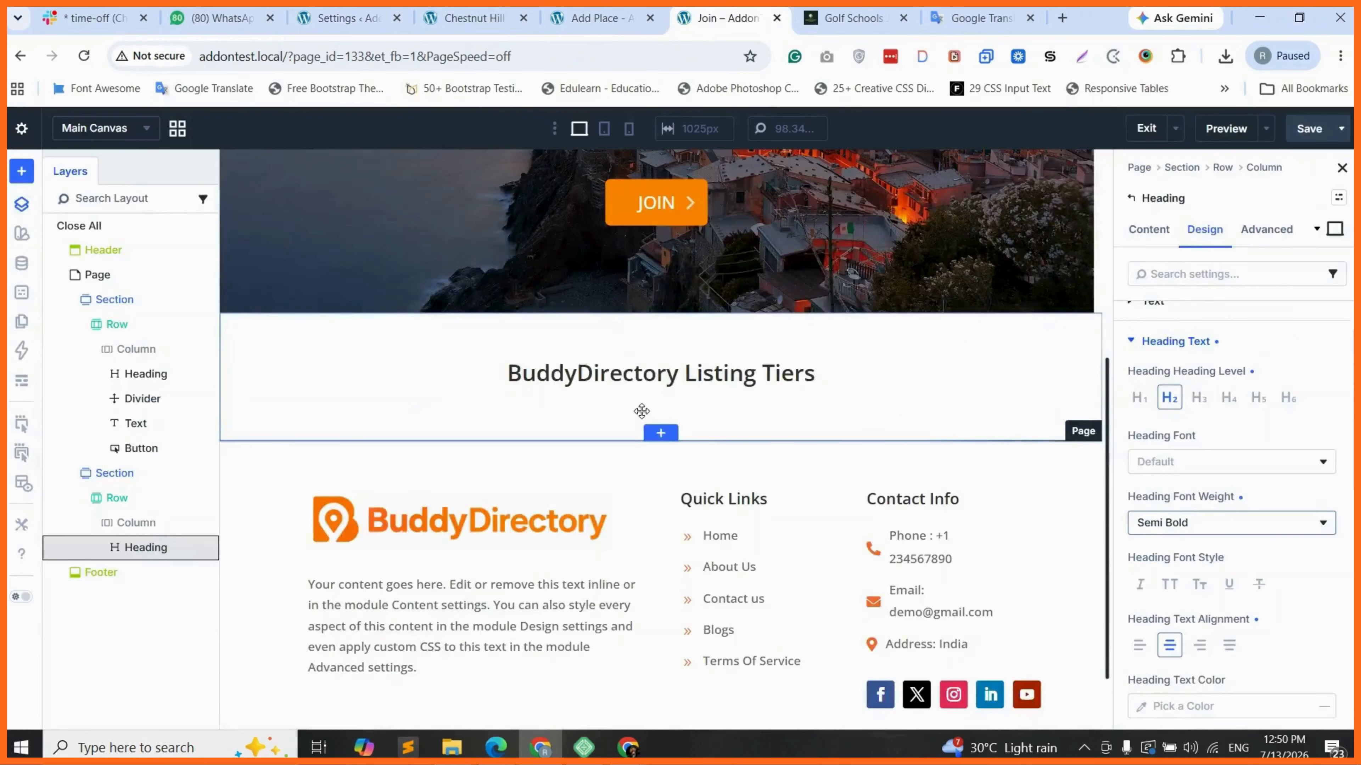
click(347, 17)
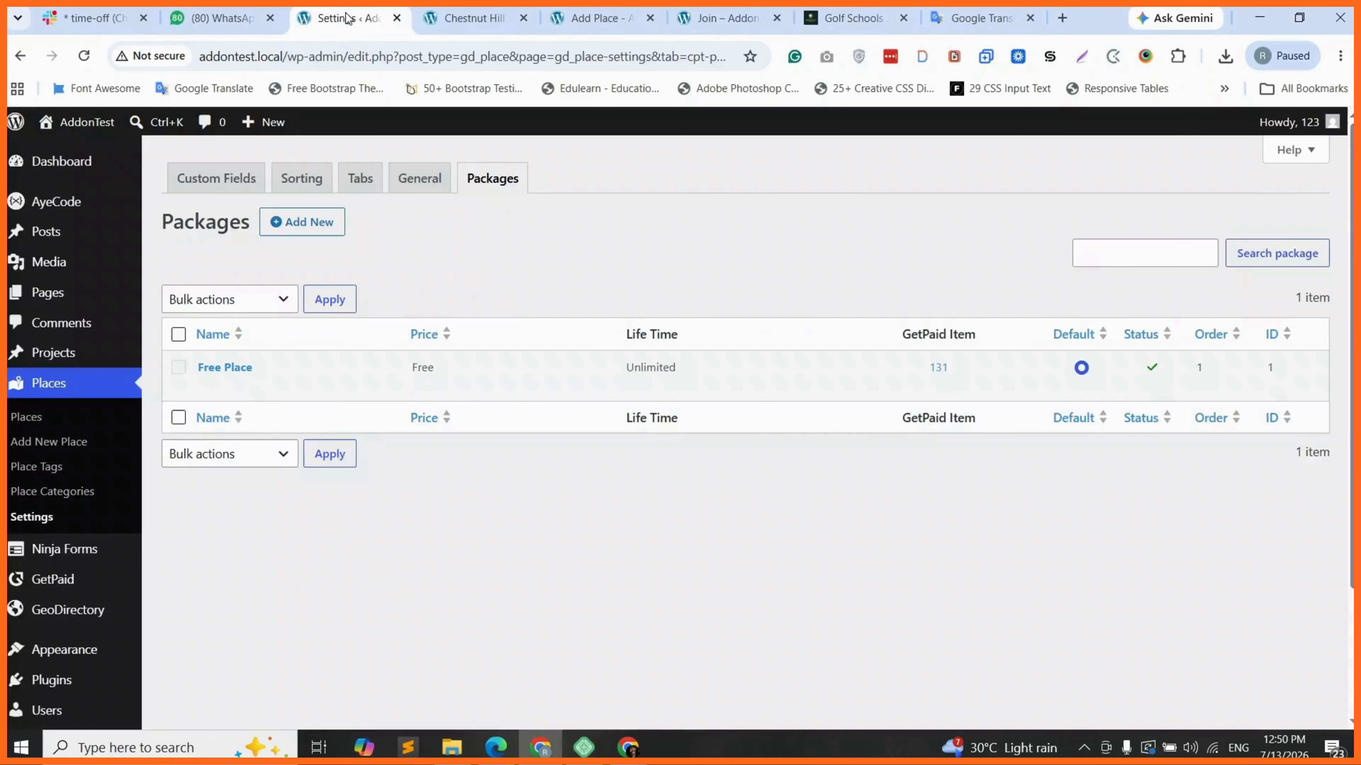
Review the new Premium package's name, title, price, lifetime and recurring settings
mouse_move(245, 383)
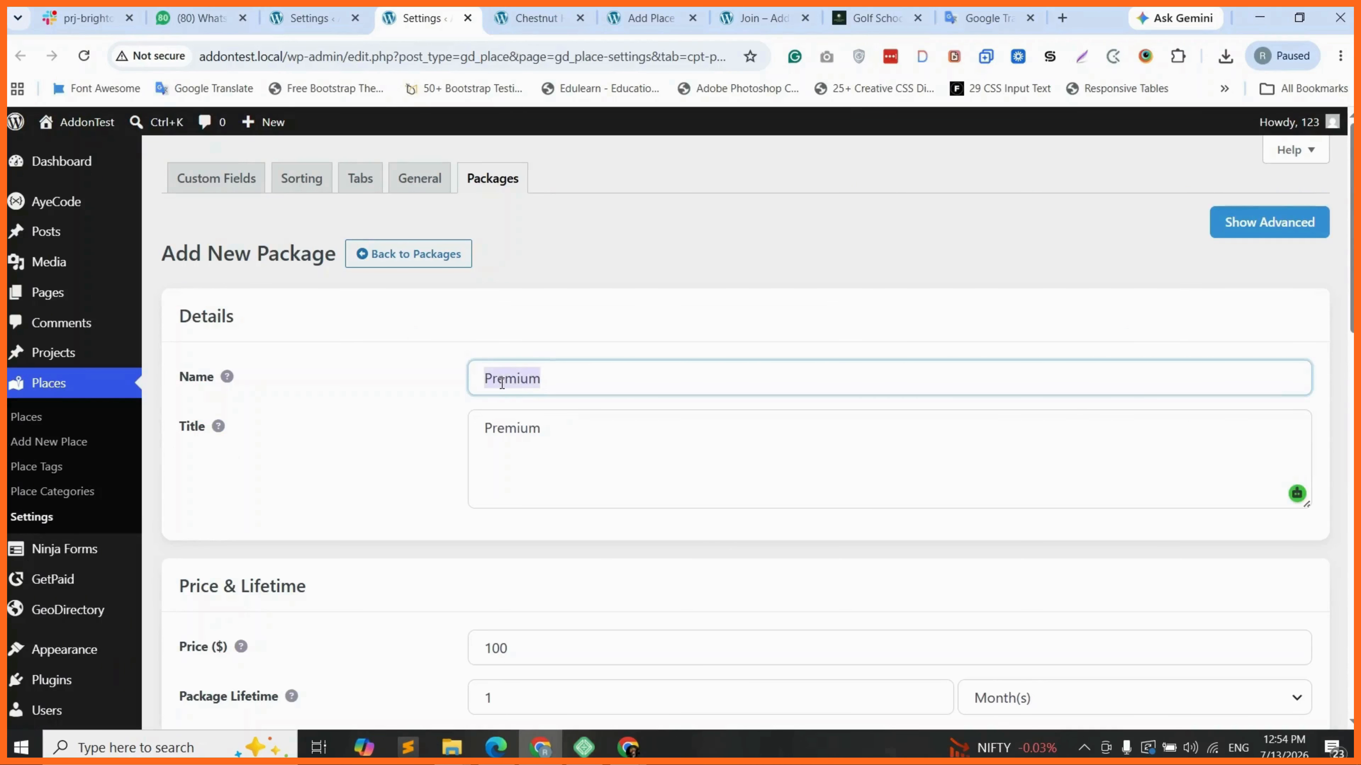
scroll(510, 435, down, 1)
scroll(505, 439, down, 1)
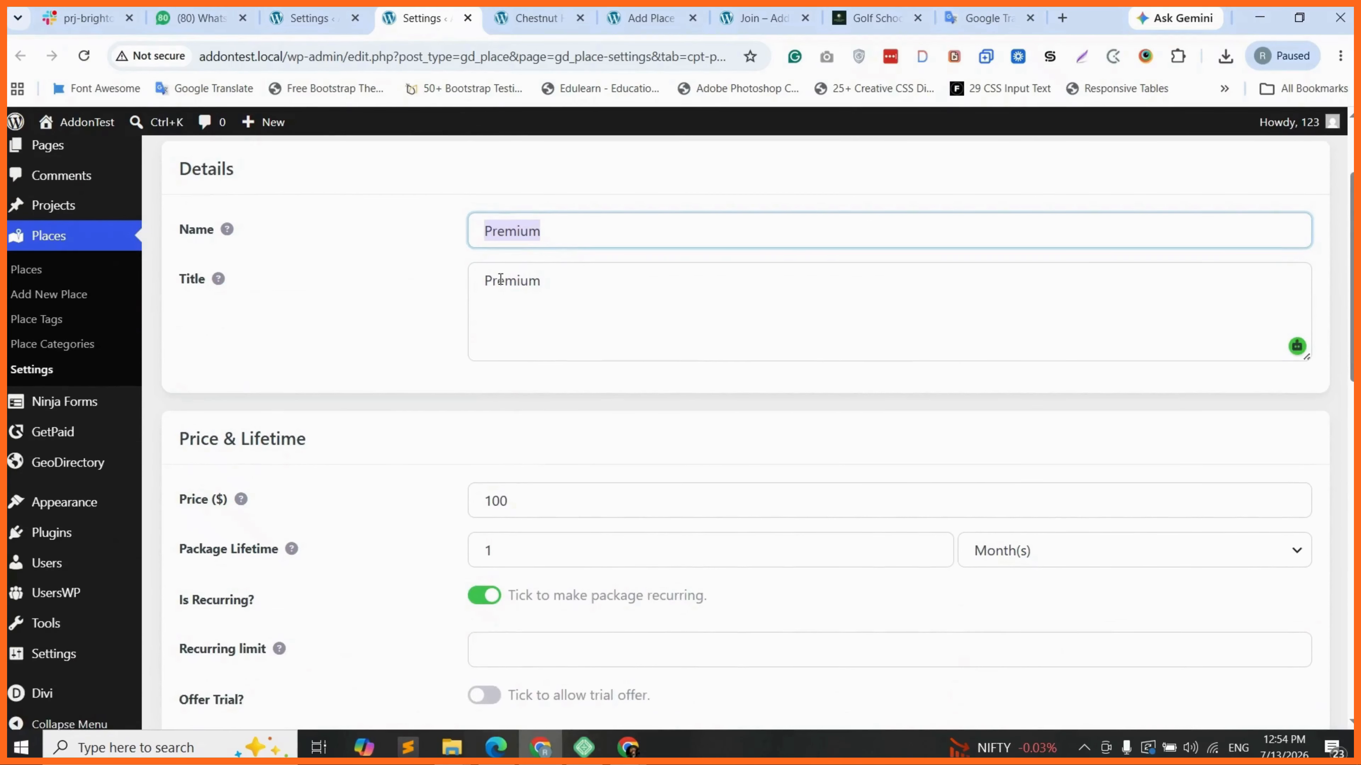
double_click(510, 290)
scroll(535, 443, down, 1)
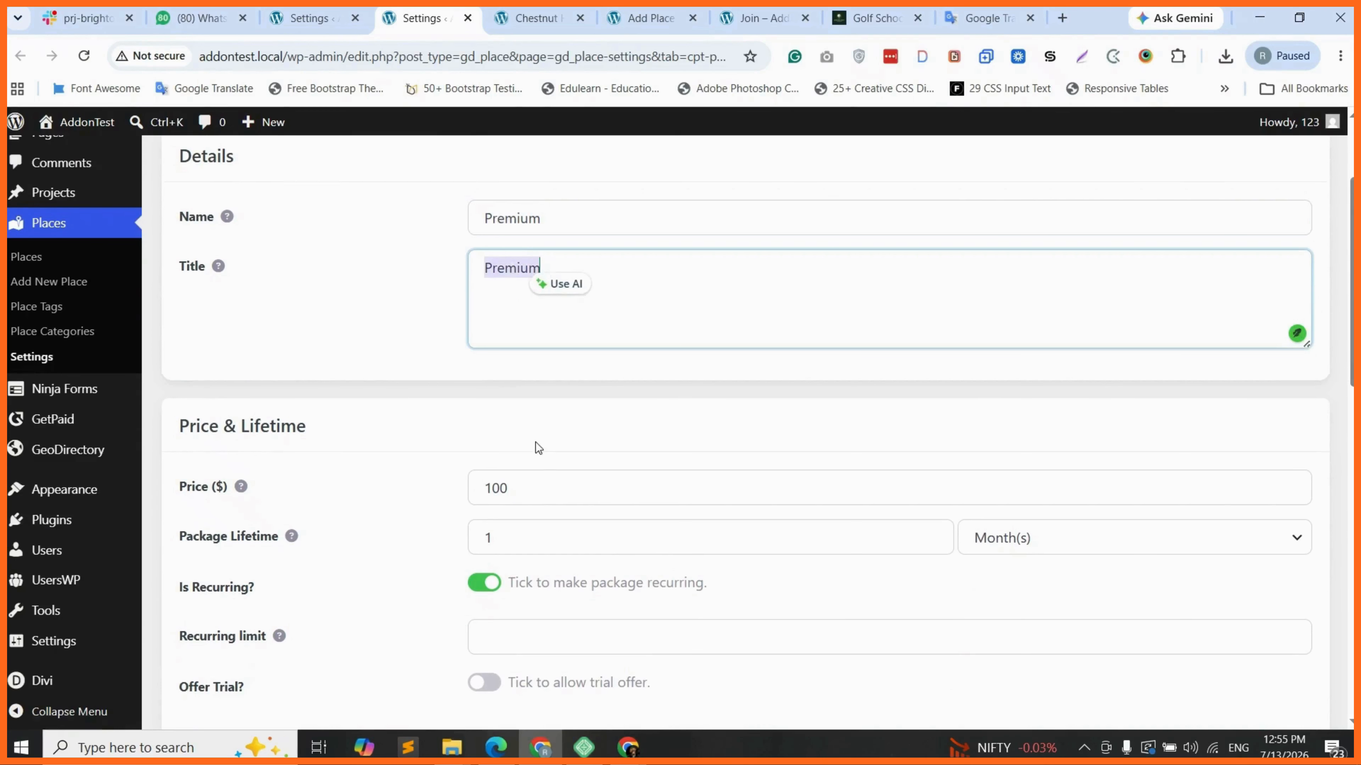
click(506, 415)
double_click(507, 415)
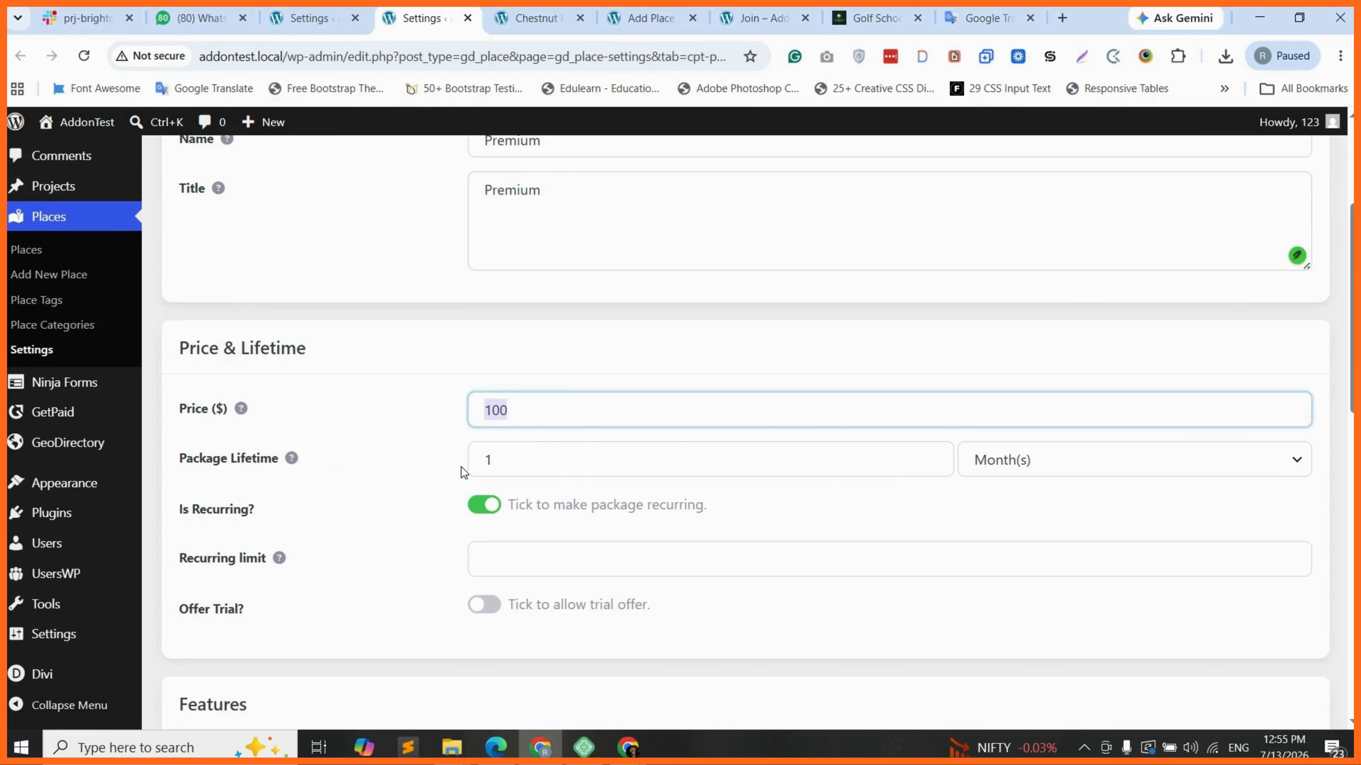
scroll(422, 418, down, 8)
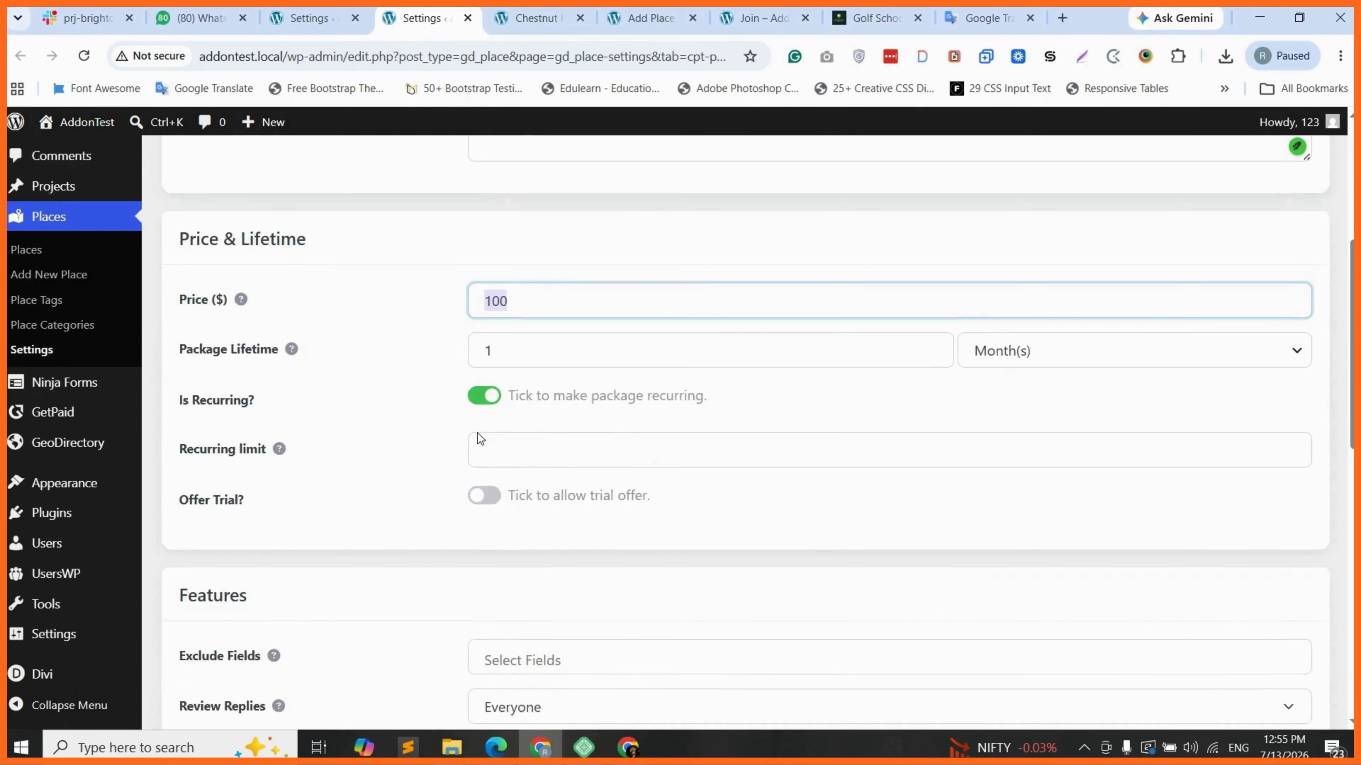
Activate the new Premium package for Places and save it
scroll(416, 445, down, 2)
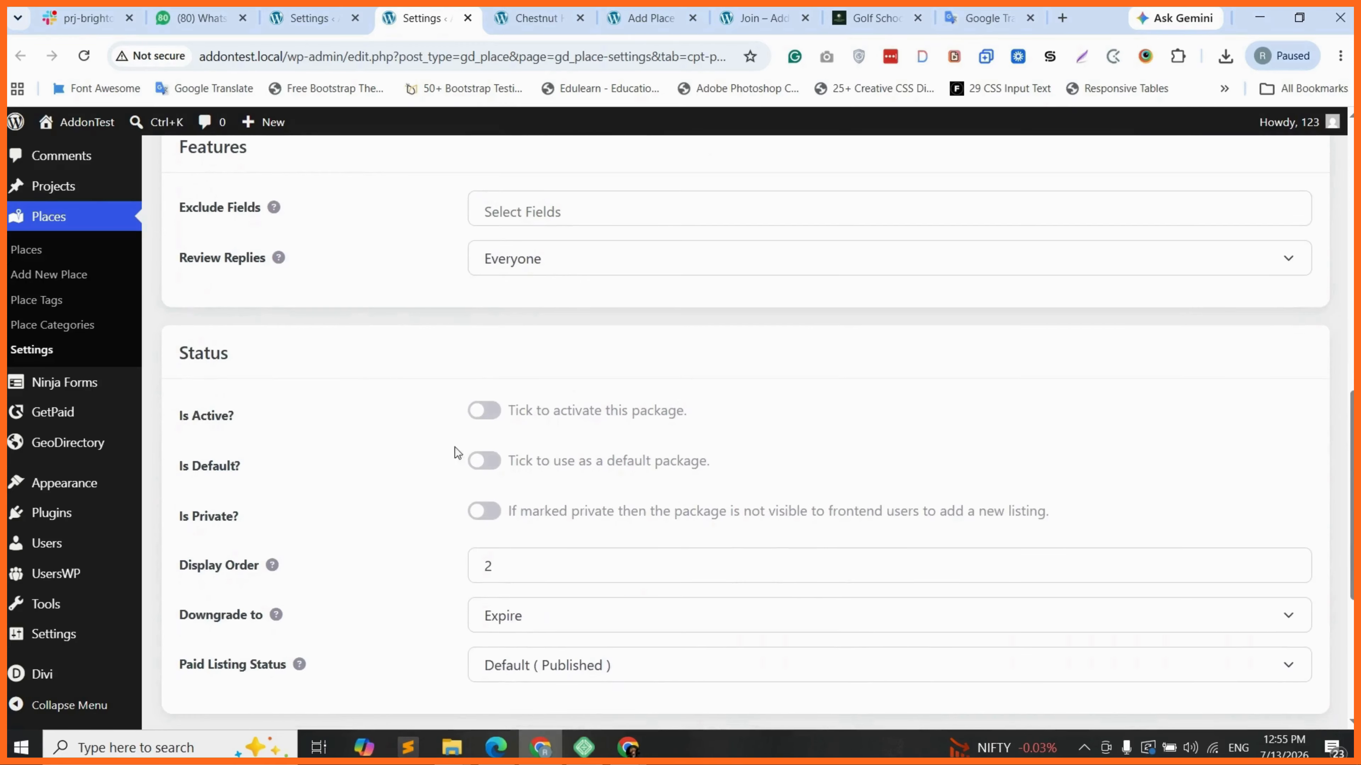
click(486, 411)
scroll(407, 471, down, 6)
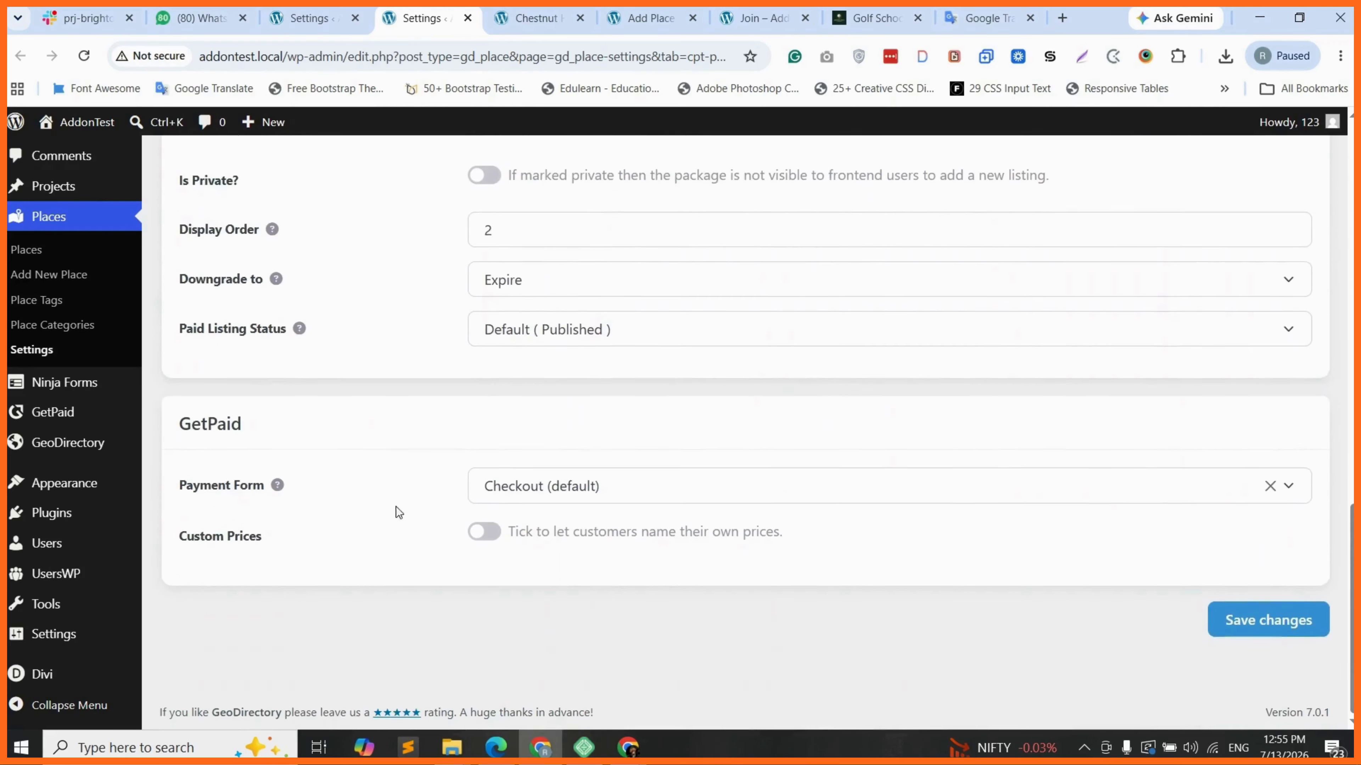
click(1251, 620)
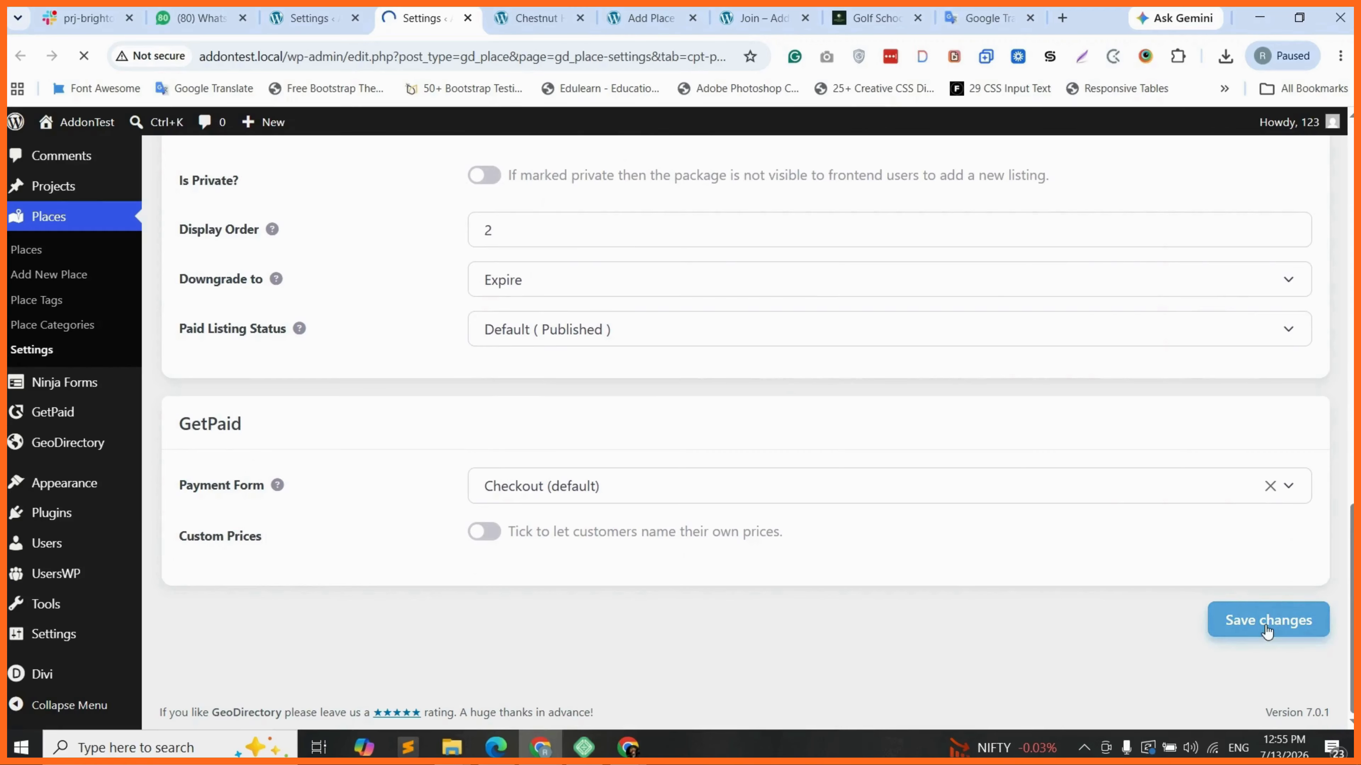
Reload the Places packages list and check the Free Place and Premium entries
click(309, 19)
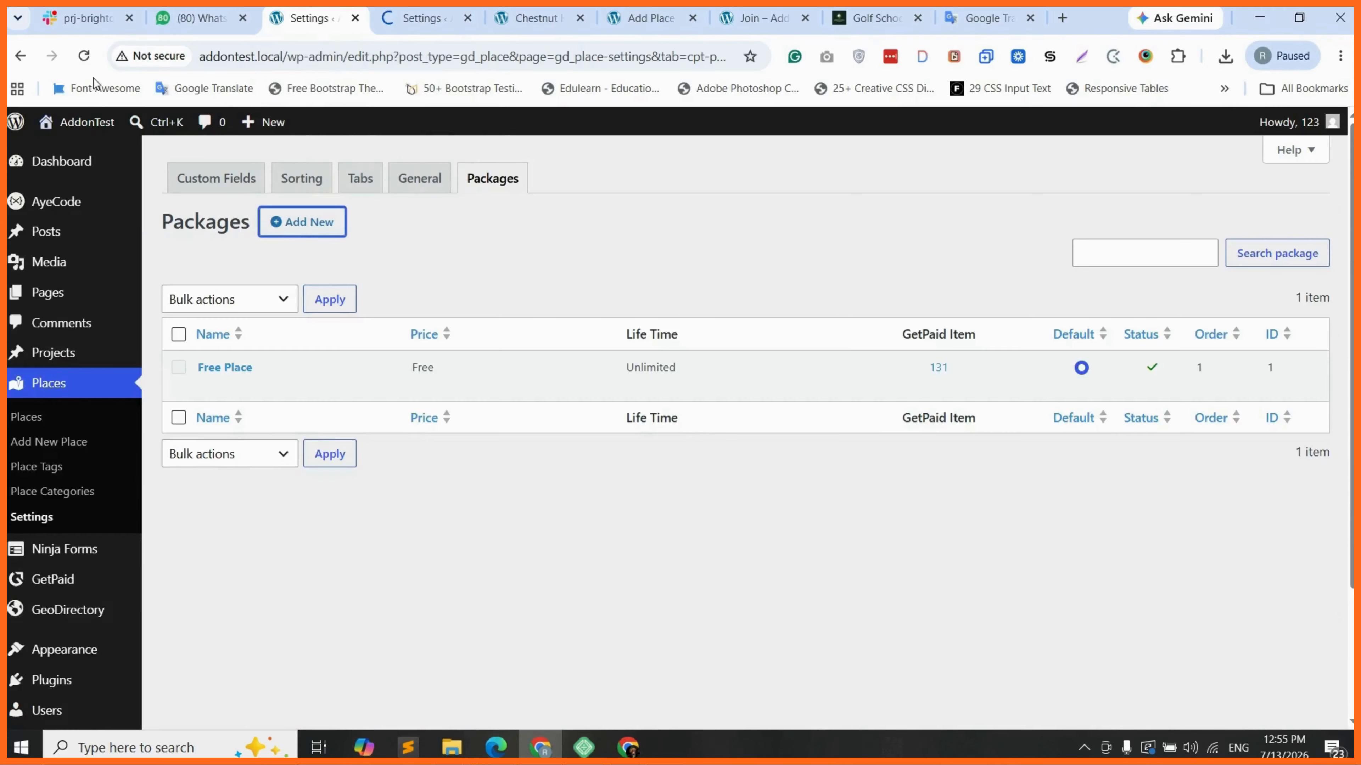
click(85, 55)
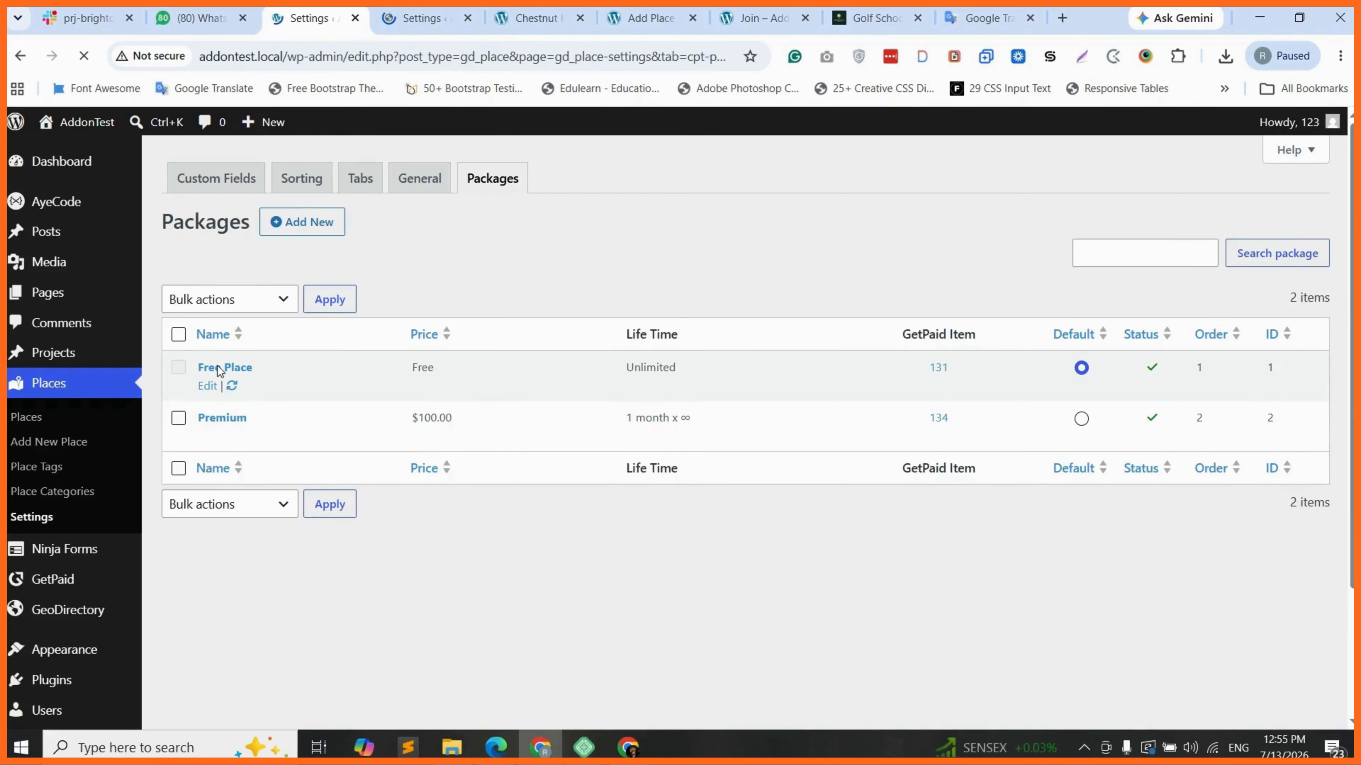
mouse_move(217, 366)
mouse_move(222, 422)
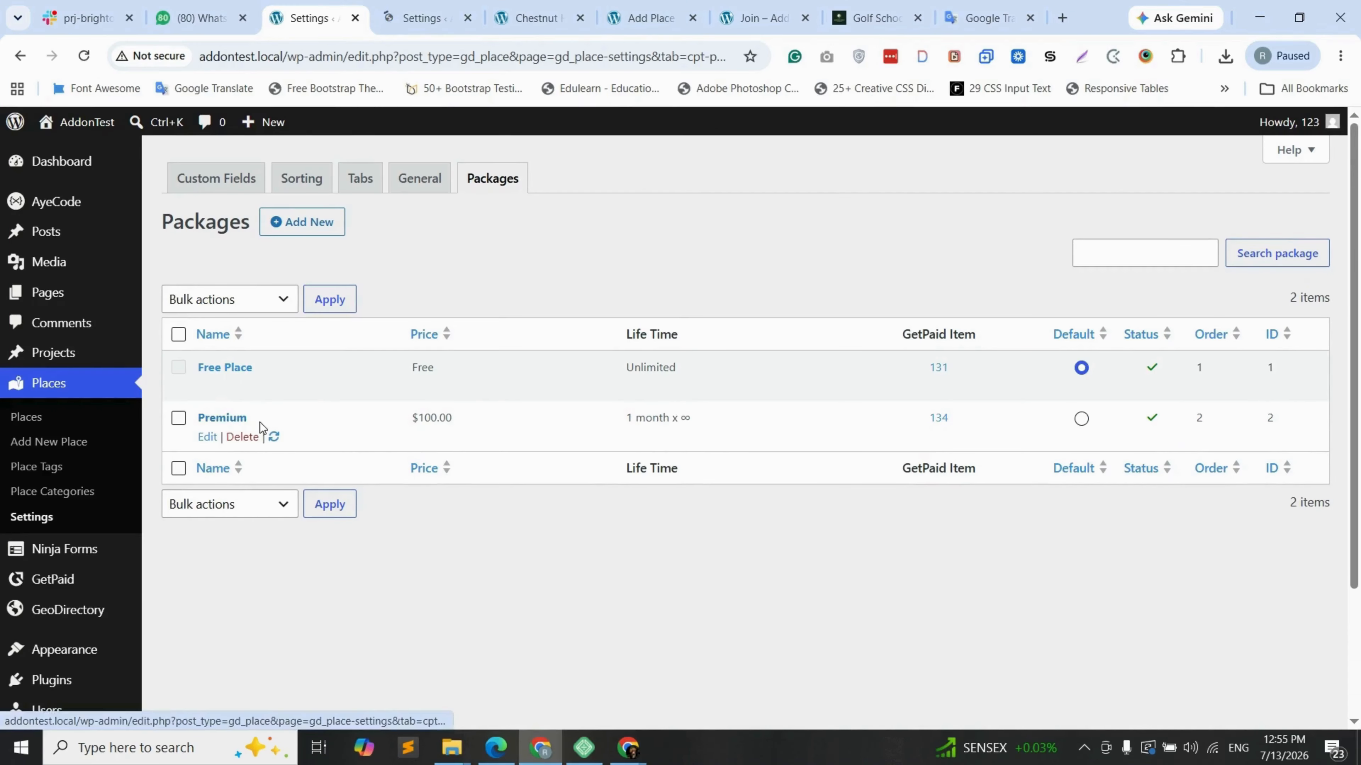